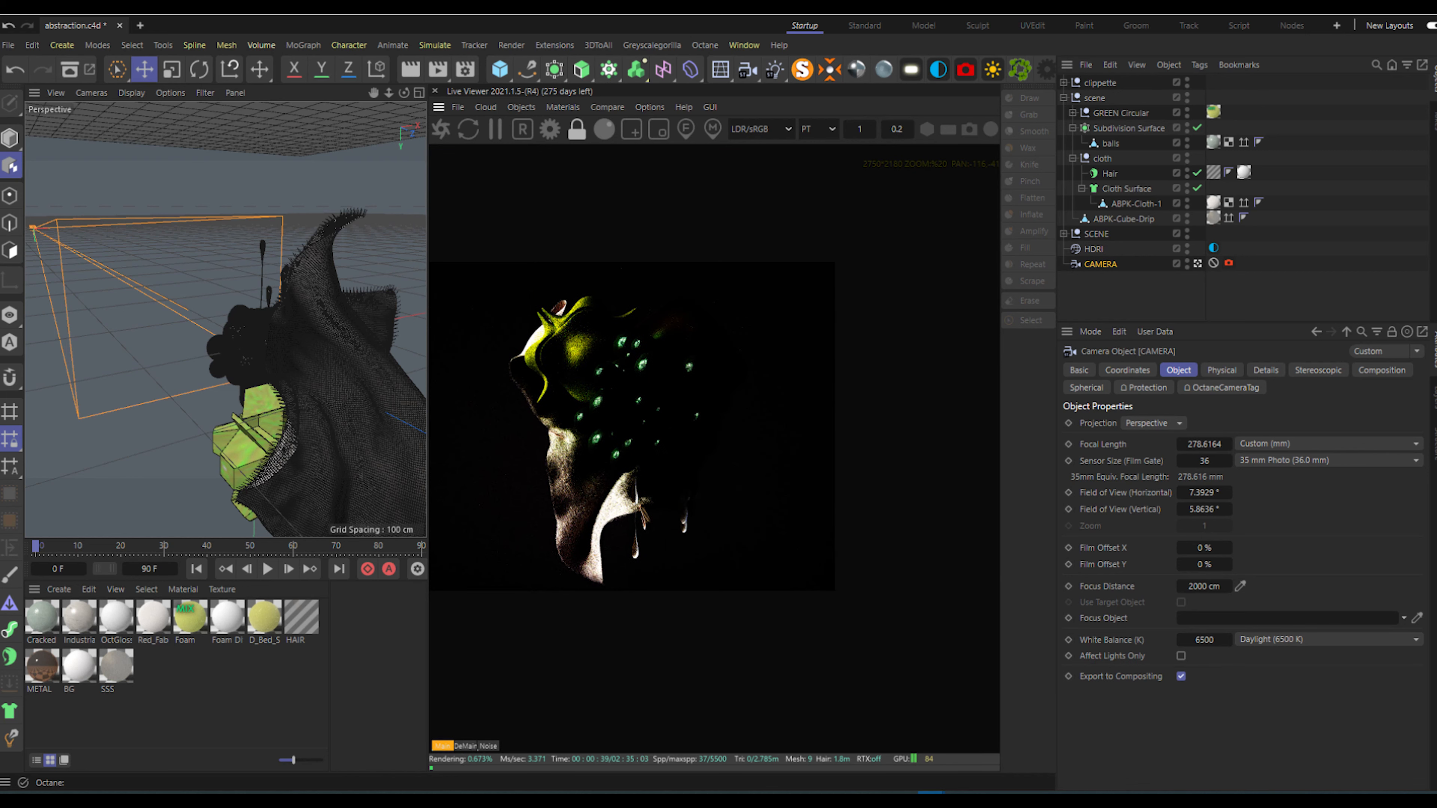
Step: Inspect the HDRI sky's environment tag and open its image texture to check the file it uses
{"action": "scroll", "coordinate": [715, 449], "scroll_direction": "up", "scroll_amount": 1}
{"action": "middle_click_drag", "start_coordinate": [651, 453], "coordinate": [738, 484]}
{"action": "left_click", "coordinate": [1183, 291]}
{"action": "left_click", "coordinate": [1214, 248]}
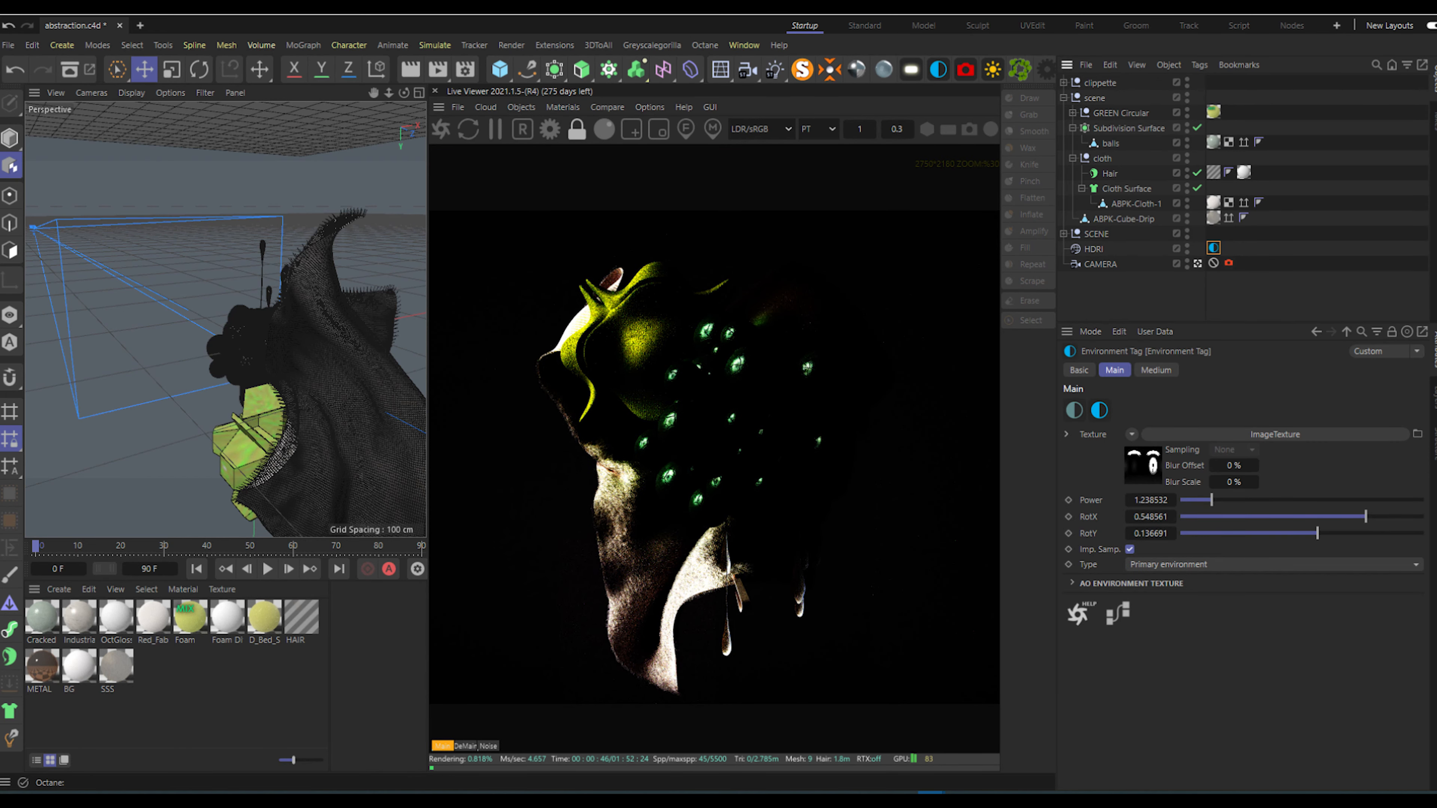
{"action": "left_click", "coordinate": [1240, 435]}
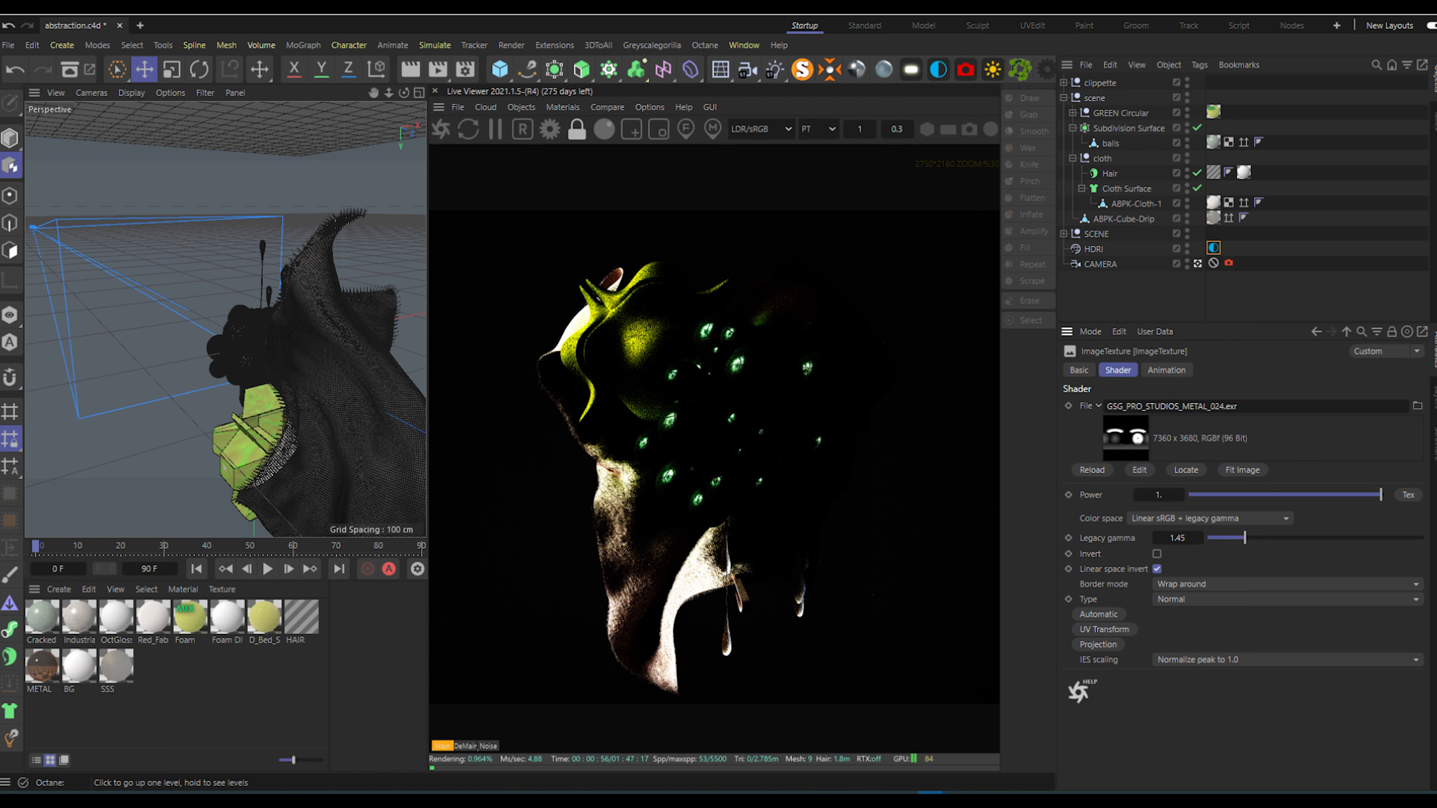
Step: Set the Octane camera imager's gamma to 1.55 and lower its exposure to about 0.79
{"action": "left_click", "coordinate": [1229, 263]}
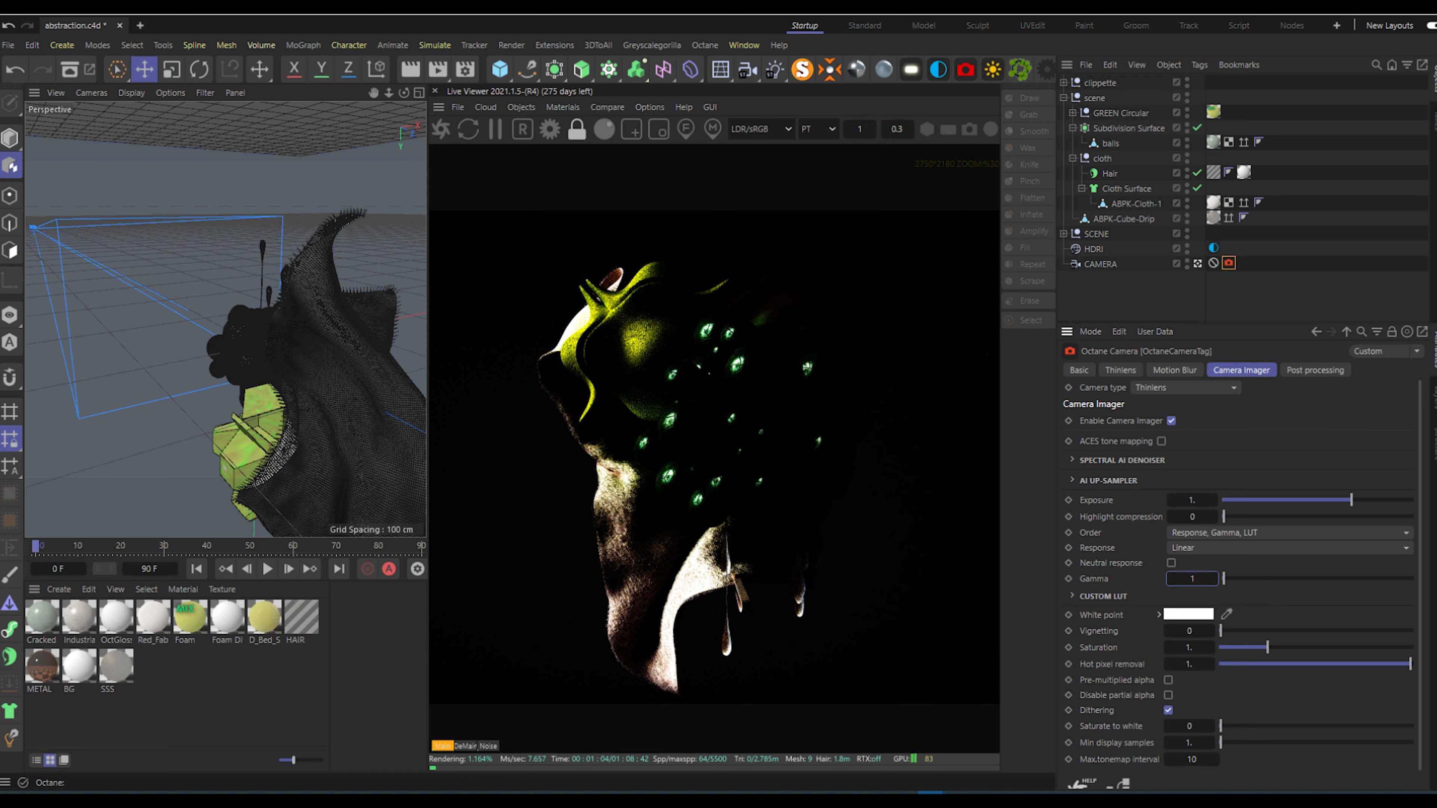
{"action": "key", "text": "Return"}
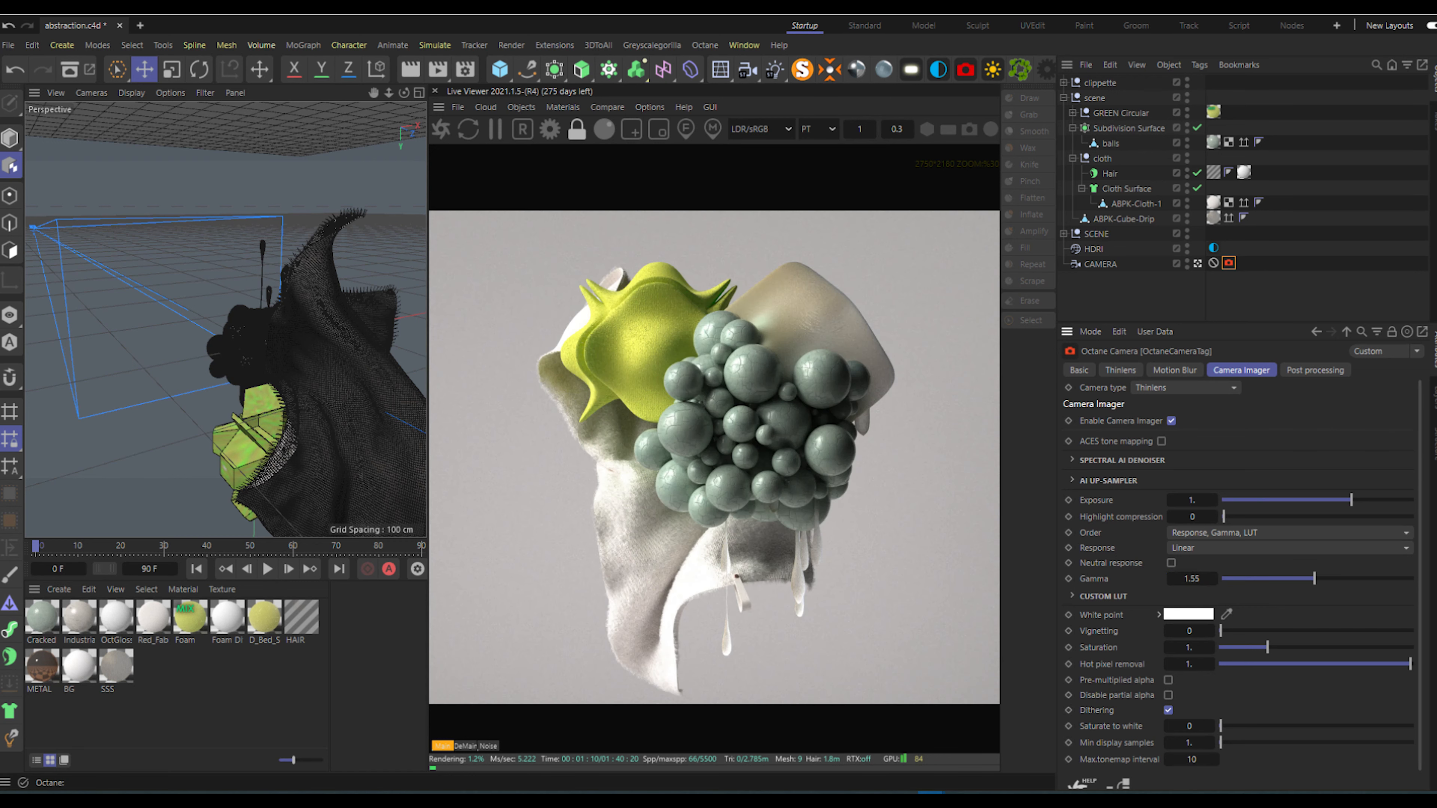
{"action": "left_click_drag", "start_coordinate": [1352, 501], "coordinate": [1348, 500]}
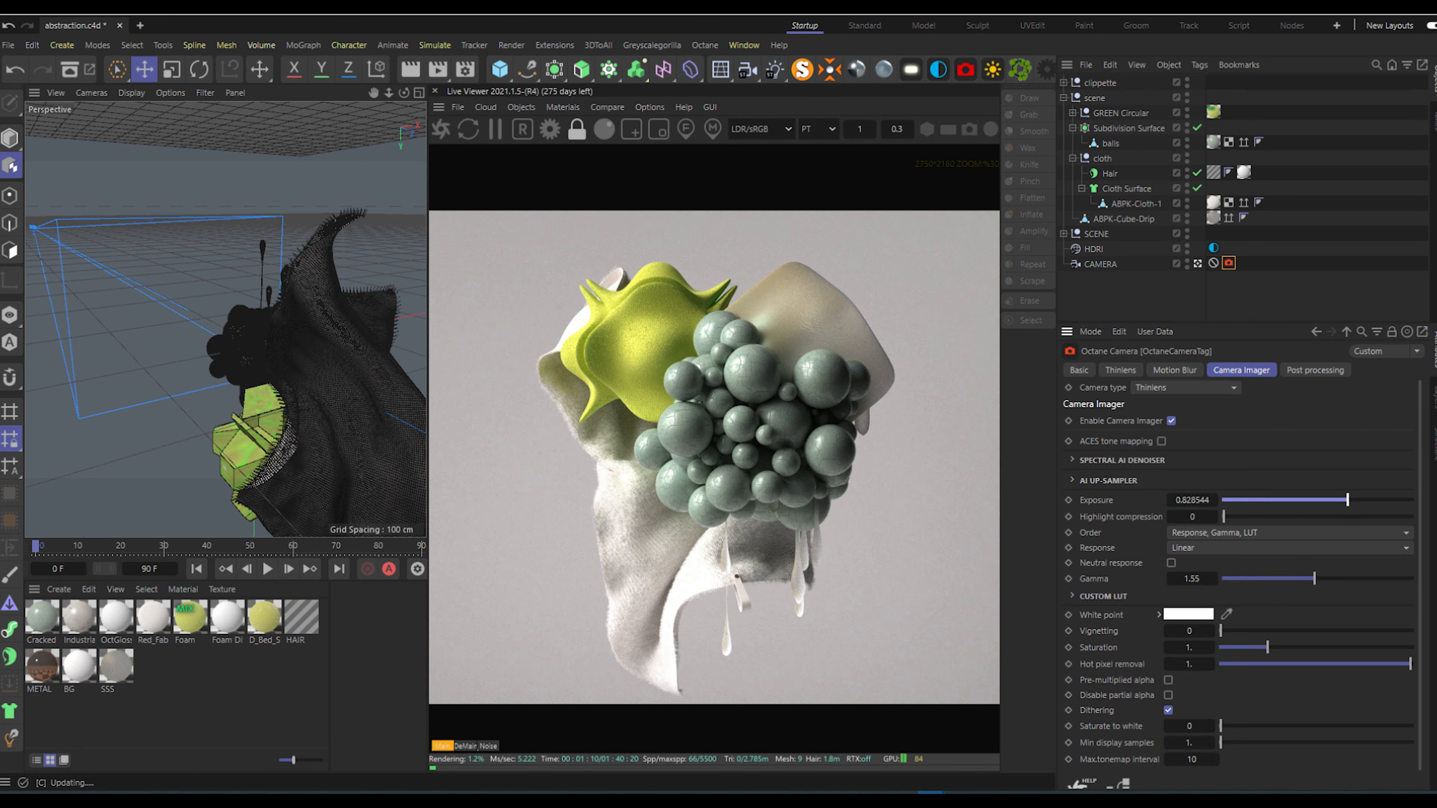
{"action": "left_click", "coordinate": [1193, 500]}
{"action": "key", "text": "BackSpace"}
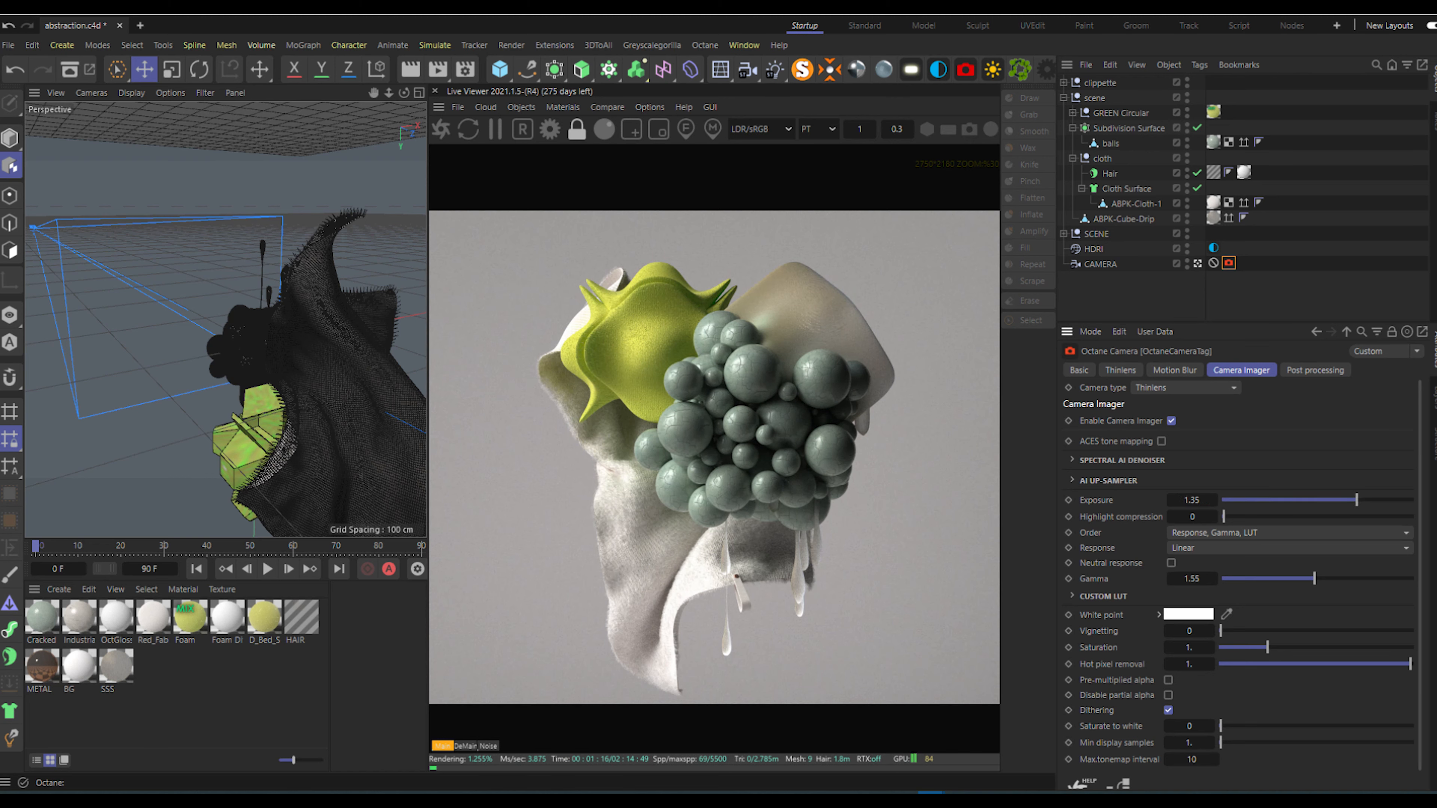
{"action": "left_click_drag", "start_coordinate": [1357, 501], "coordinate": [1351, 500]}
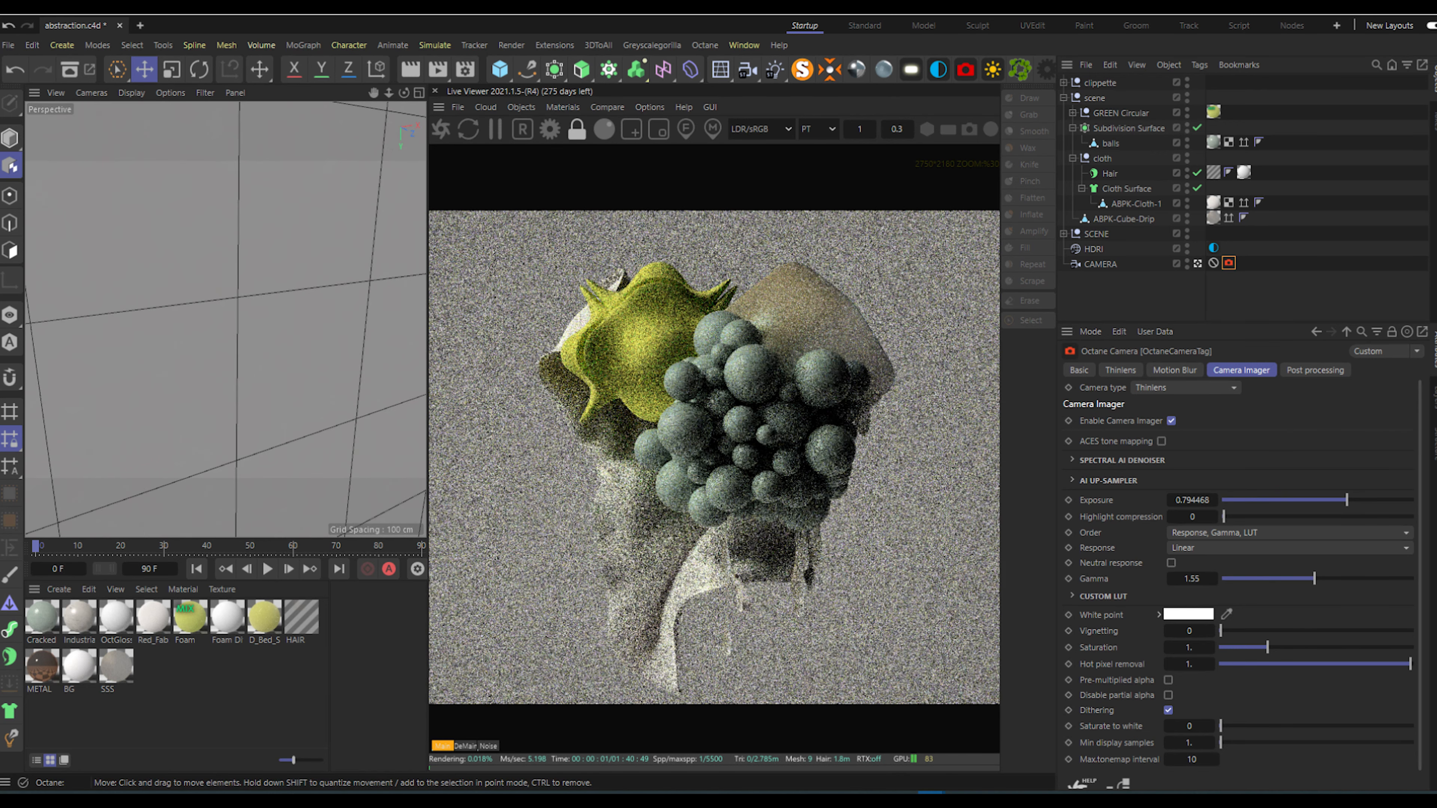
Step: Examine the sculpture and its backdrop in the perspective viewport from several angles, ending on a near-frontal view
{"action": "scroll", "coordinate": [227, 314], "scroll_direction": "up", "scroll_amount": 6}
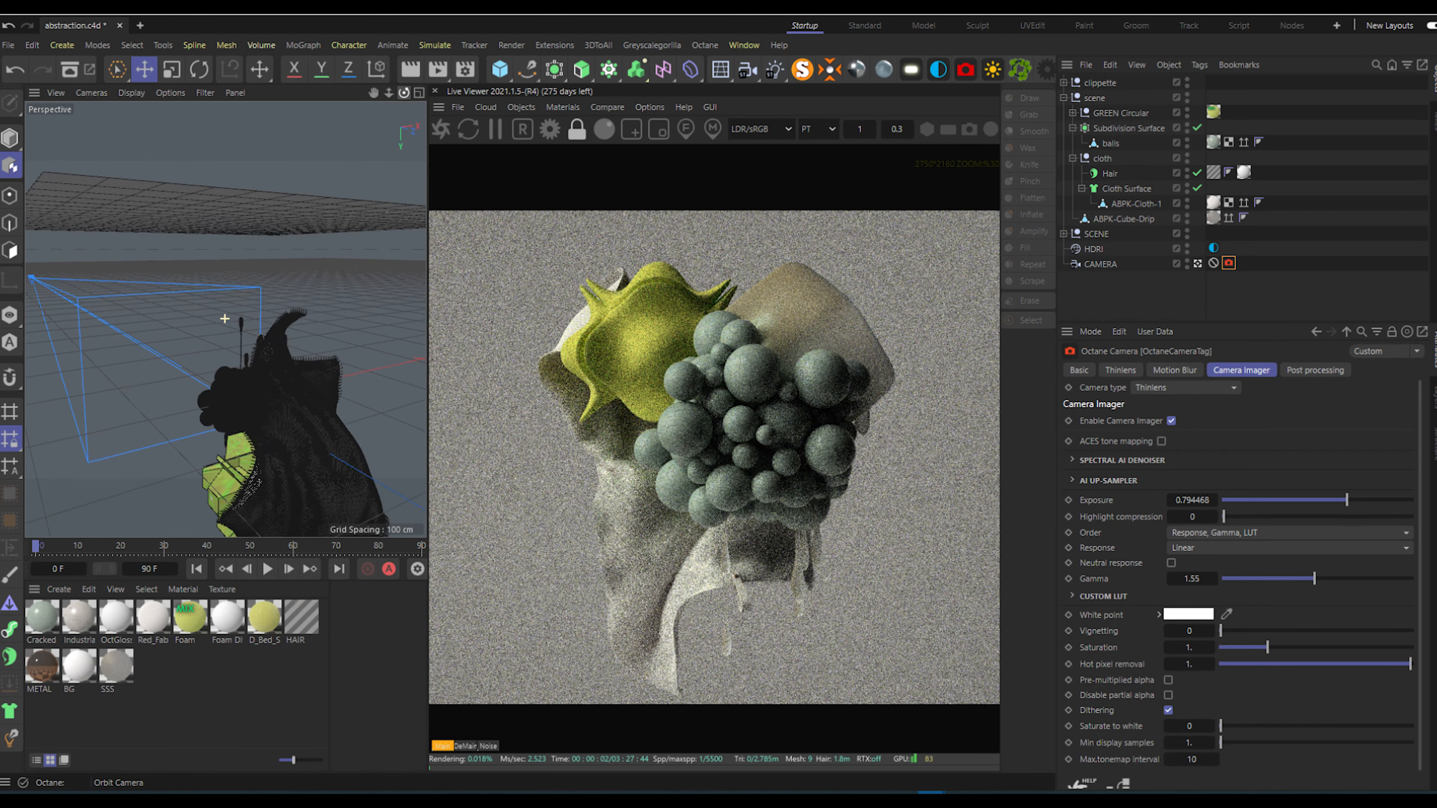
{"action": "scroll", "coordinate": [226, 320], "scroll_direction": "up", "scroll_amount": 10}
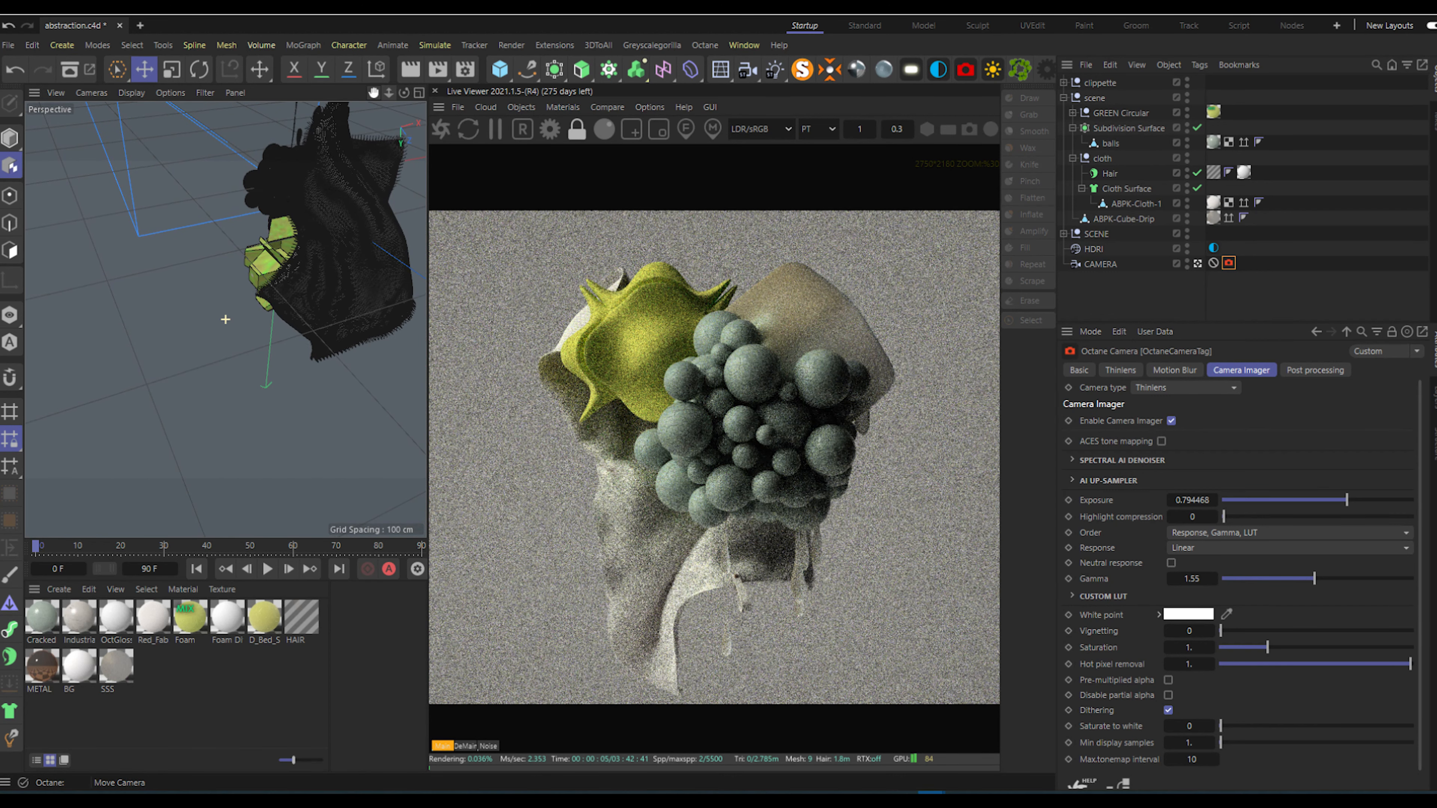
{"action": "middle_click_drag", "start_coordinate": [225, 318], "coordinate": [244, 313], "text": "alt"}
{"action": "left_click", "coordinate": [54, 108]}
{"action": "right_click", "coordinate": [55, 109]}
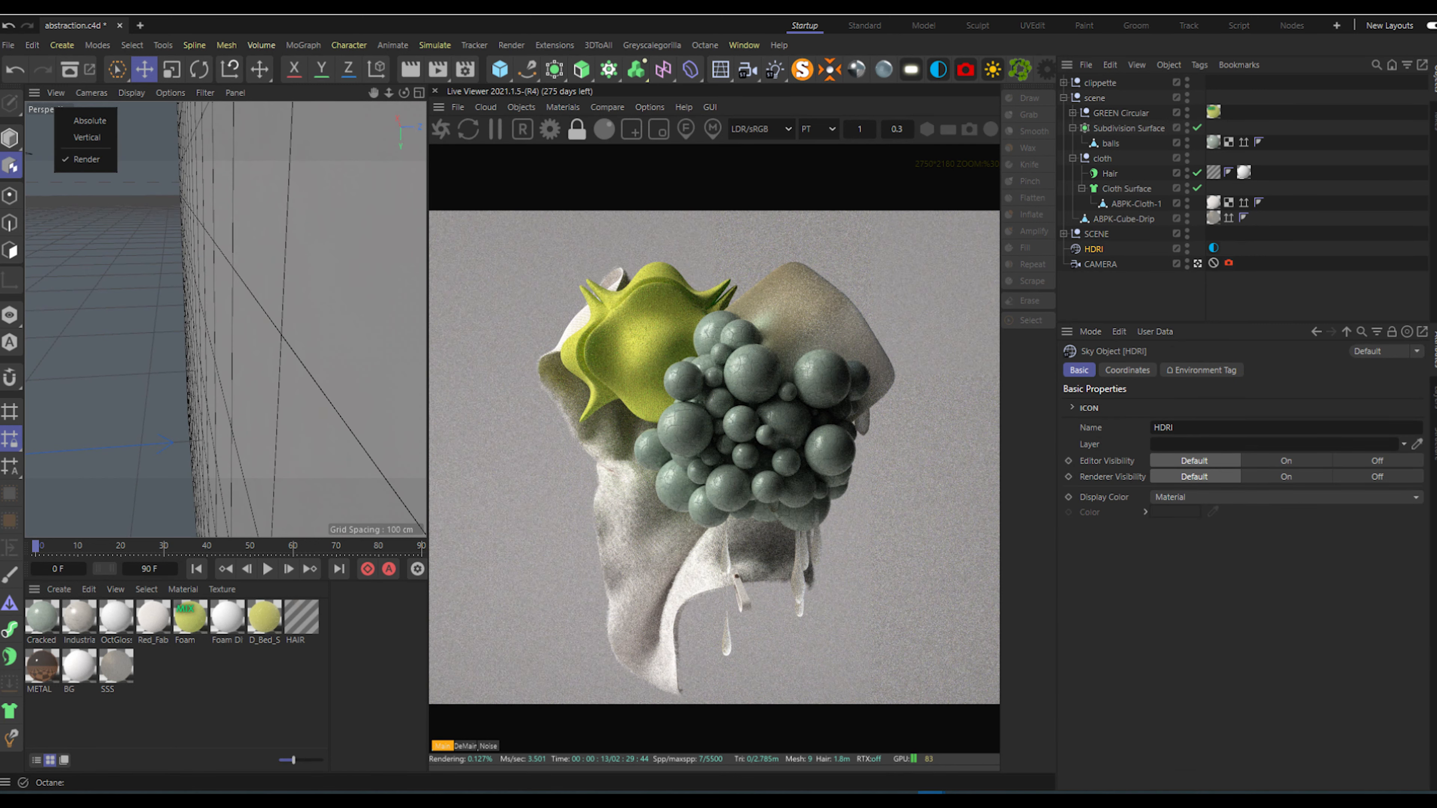
{"action": "left_click", "coordinate": [224, 319]}
{"action": "mouse_move", "coordinate": [224, 319]}
{"action": "left_mouse_down", "text": "alt"}
{"action": "mouse_move", "coordinate": [233, 305]}
{"action": "mouse_move", "coordinate": [204, 312]}
{"action": "mouse_move", "coordinate": [232, 306]}
{"action": "left_mouse_up", "text": "alt"}
{"action": "scroll", "coordinate": [225, 319], "scroll_direction": "down", "scroll_amount": 10}
{"action": "scroll", "coordinate": [232, 306], "scroll_direction": "up", "scroll_amount": 10}
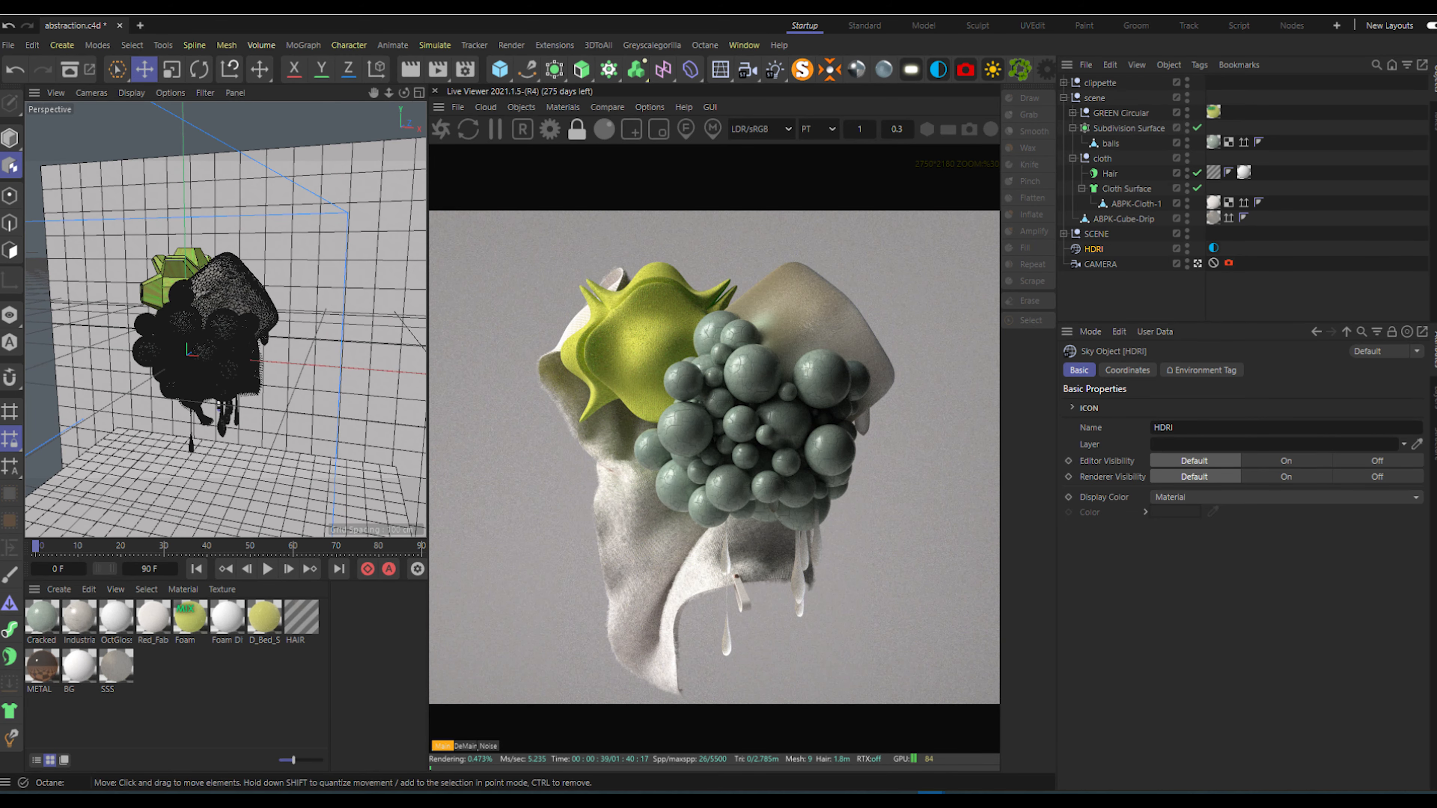
Step: Add a cube and shape it into an upright panel about 17.7 cm wide and 317 cm high
{"action": "left_click", "coordinate": [500, 69]}
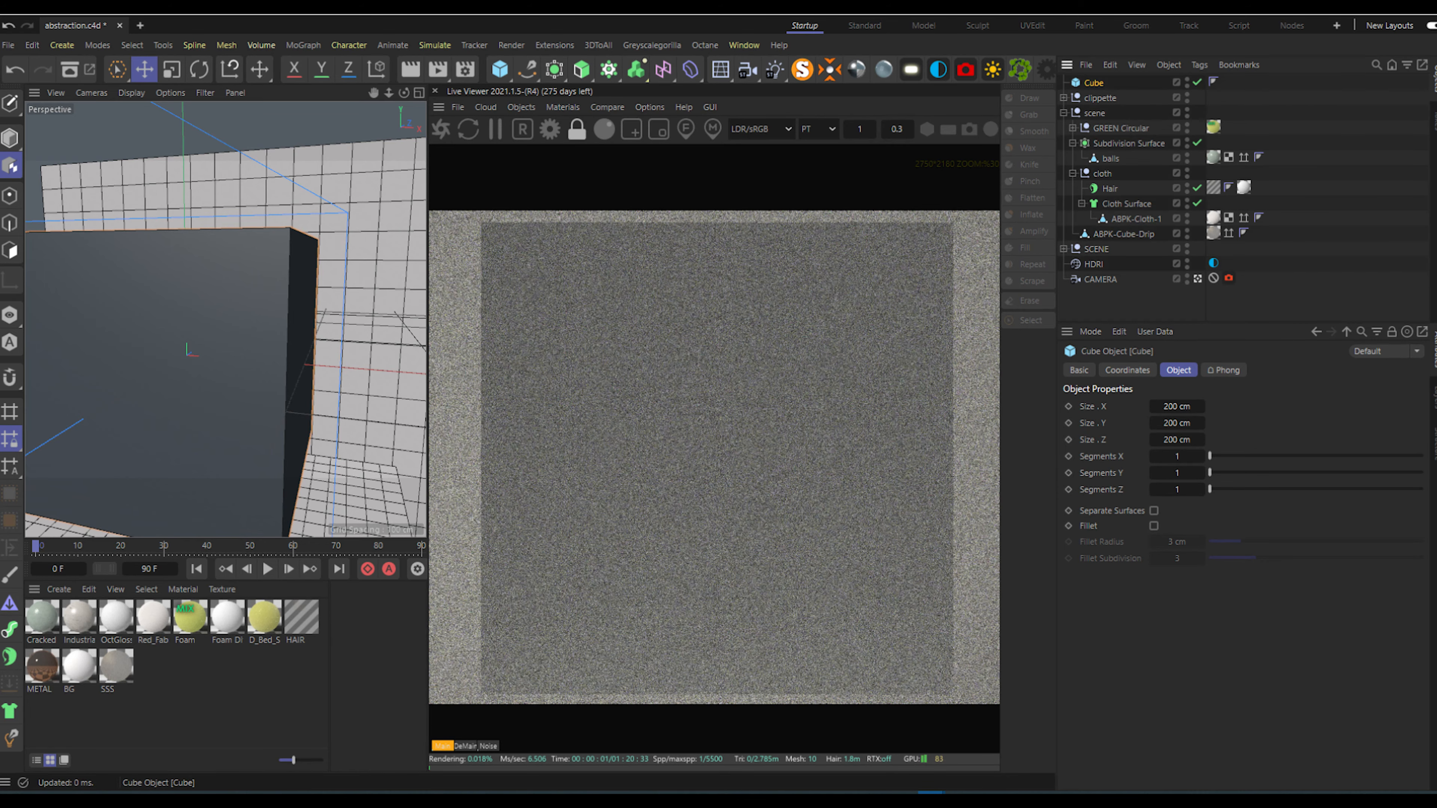
{"action": "left_click", "coordinate": [10, 139]}
{"action": "left_click_drag", "start_coordinate": [306, 366], "coordinate": [196, 356]}
{"action": "left_click_drag", "start_coordinate": [185, 237], "coordinate": [184, 169]}
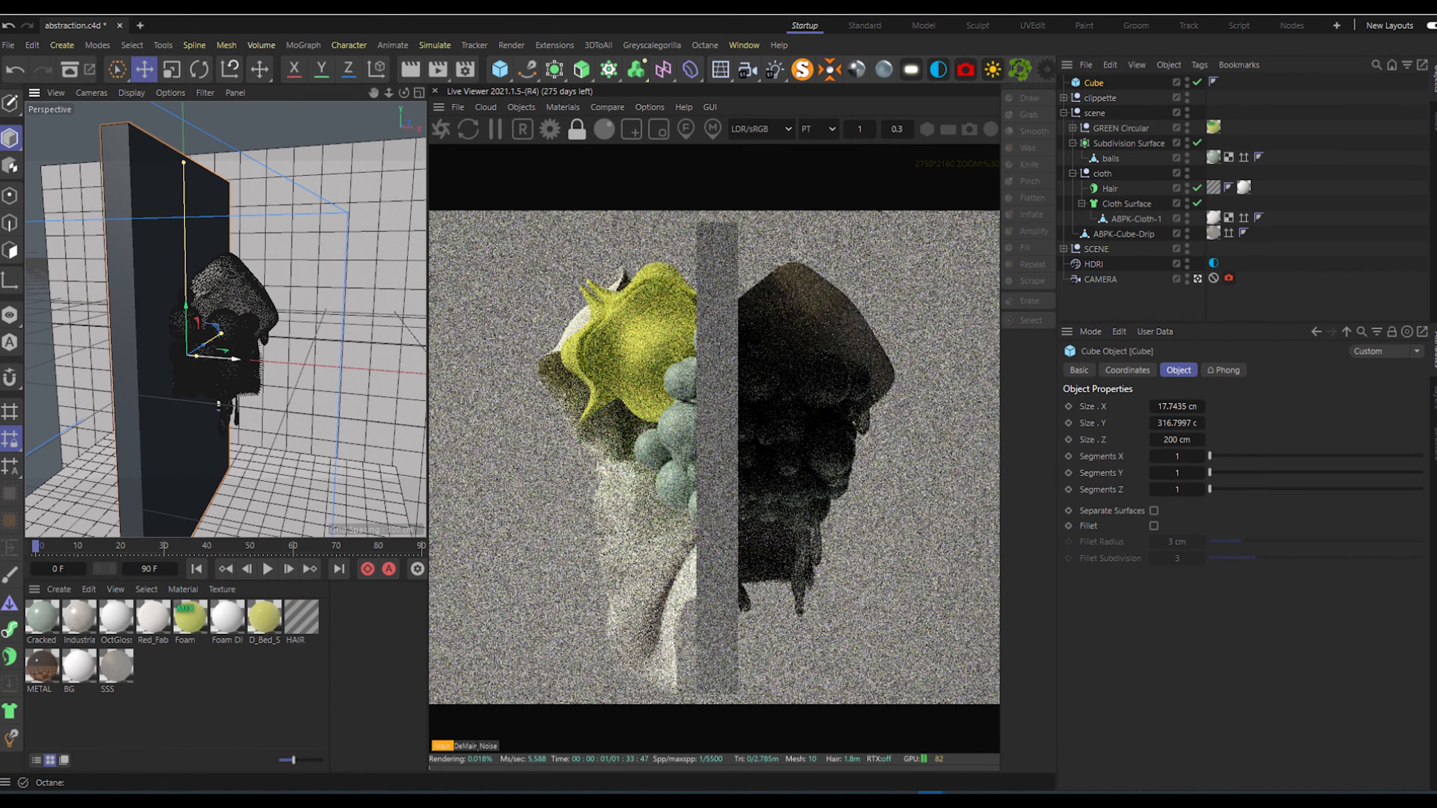
Step: Place the panel beside the sculpture, outside the camera frame on the green shape's side, and extend its height to about 366 cm
{"action": "left_click_drag", "start_coordinate": [235, 359], "coordinate": [147, 329]}
{"action": "left_click_drag", "start_coordinate": [95, 188], "coordinate": [93, 166]}
{"action": "left_click_drag", "start_coordinate": [147, 329], "coordinate": [106, 327]}
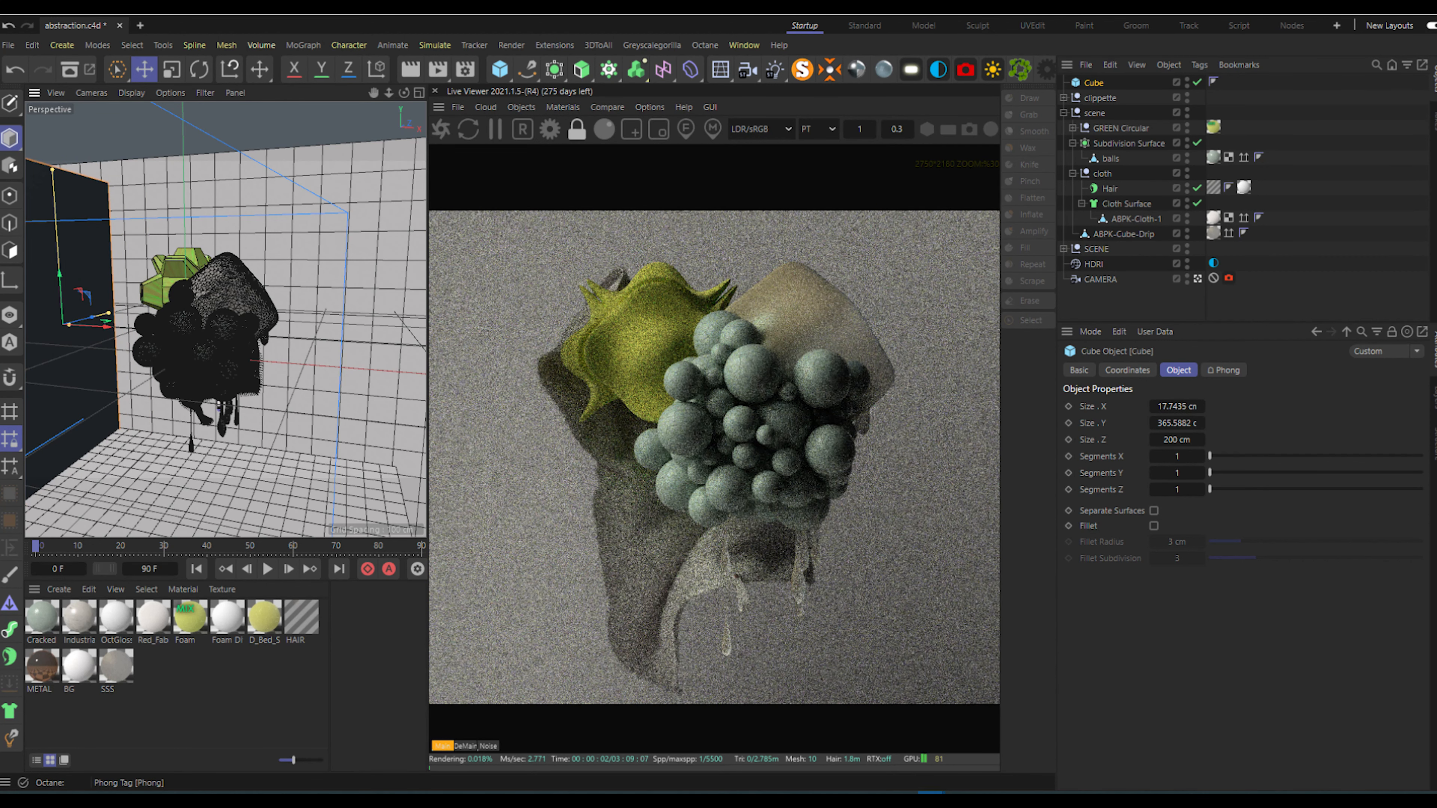
Step: Apply the BG material used on the backdrop to the cube and place the cube inside the SCENE group
{"action": "left_click", "coordinate": [356, 266]}
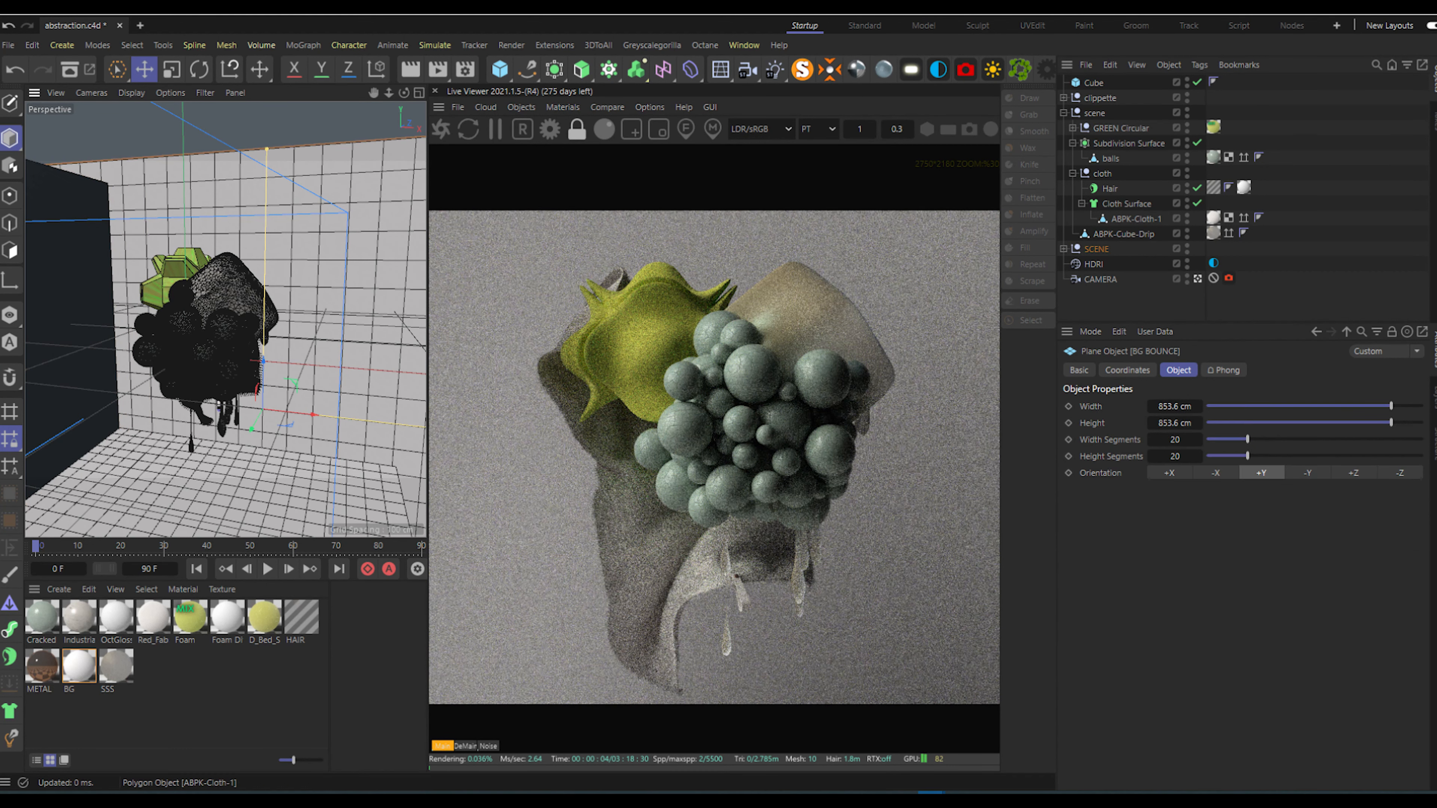
{"action": "left_click", "coordinate": [1064, 249]}
{"action": "left_click", "coordinate": [1228, 263]}
{"action": "double_click", "coordinate": [1229, 263]}
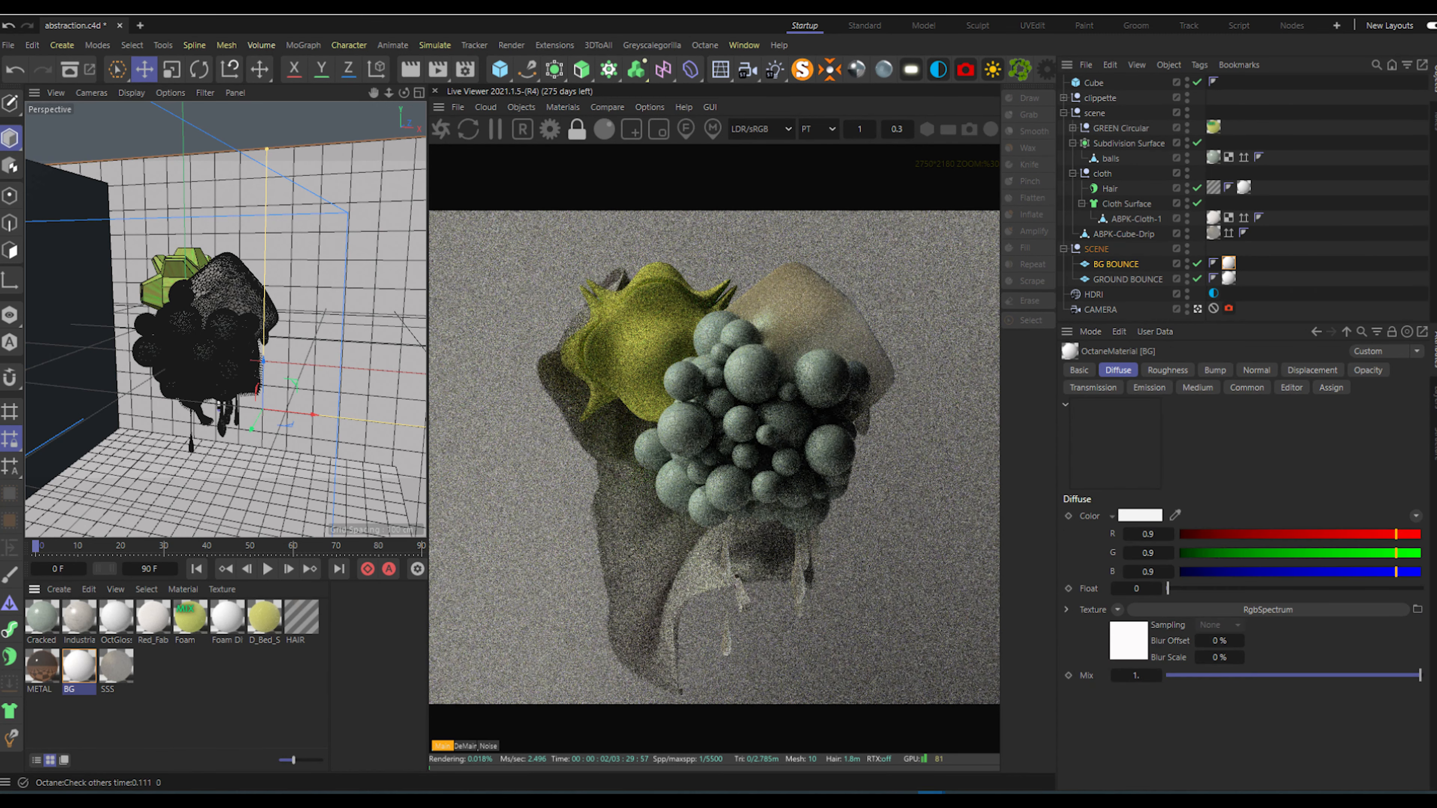
{"action": "left_click_drag", "start_coordinate": [380, 363], "coordinate": [493, 363]}
{"action": "left_click", "coordinate": [564, 230]}
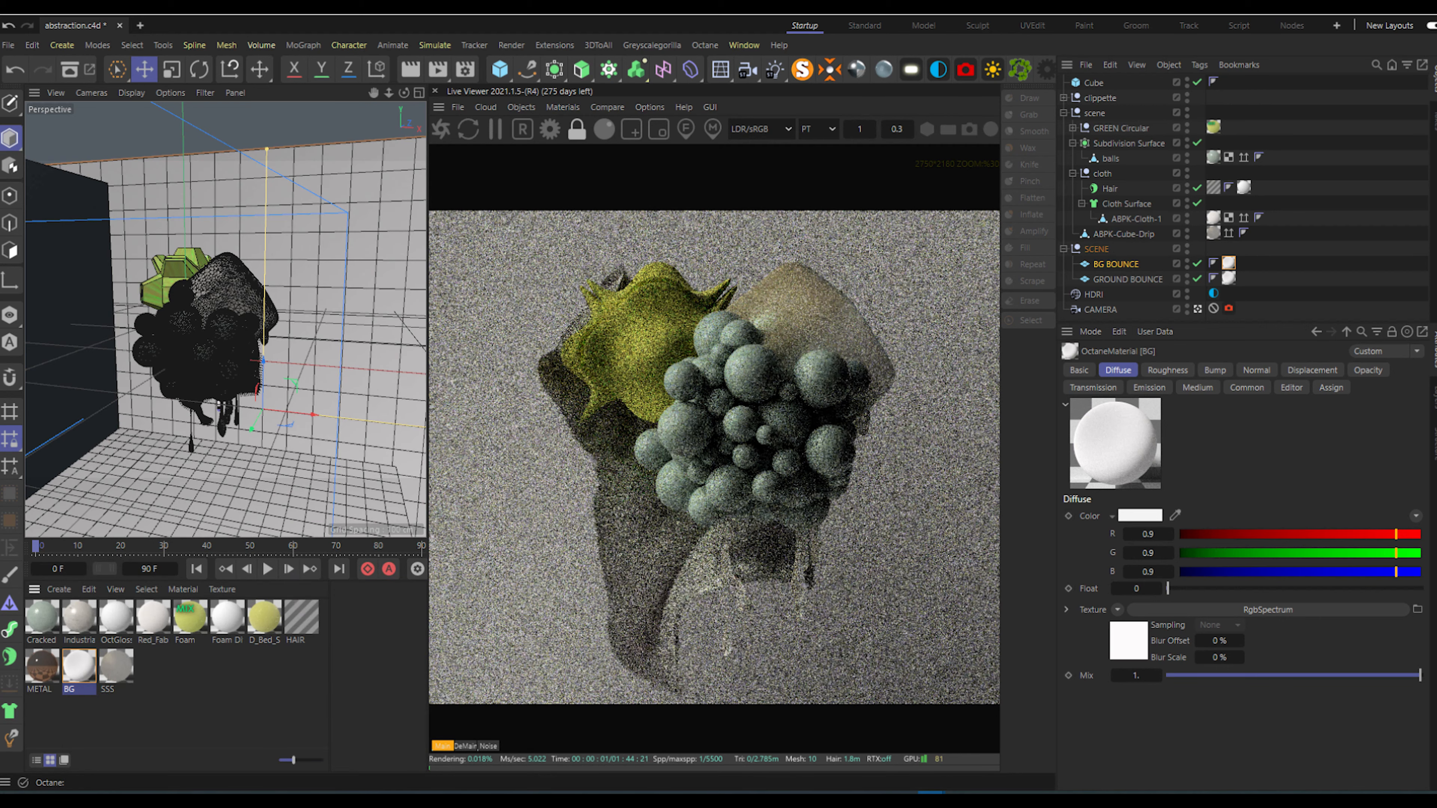
{"action": "left_click_drag", "start_coordinate": [79, 667], "coordinate": [1103, 257]}
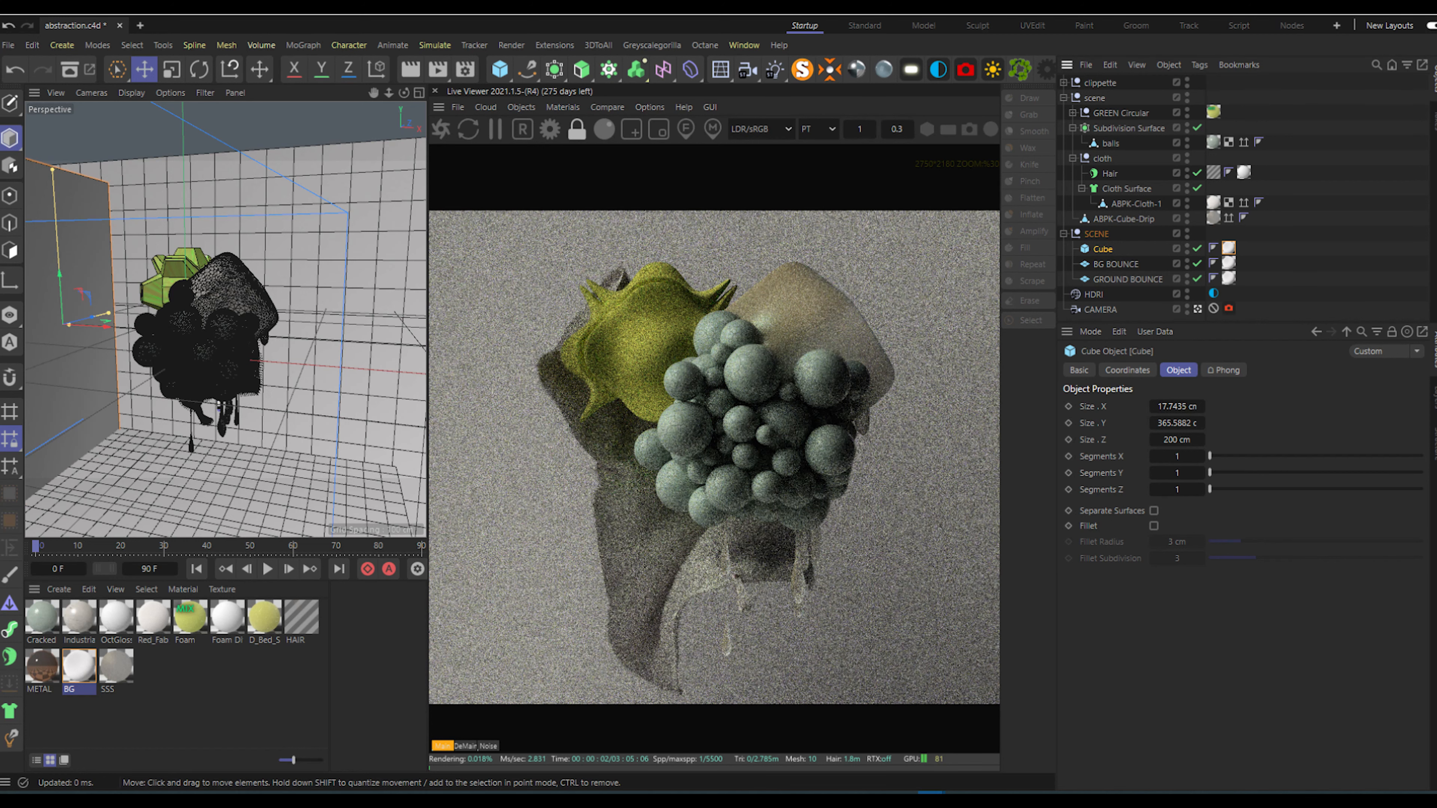
Step: Add an Octane area light and rotate it so its emitting side faces the camera
{"action": "left_click", "coordinate": [910, 69]}
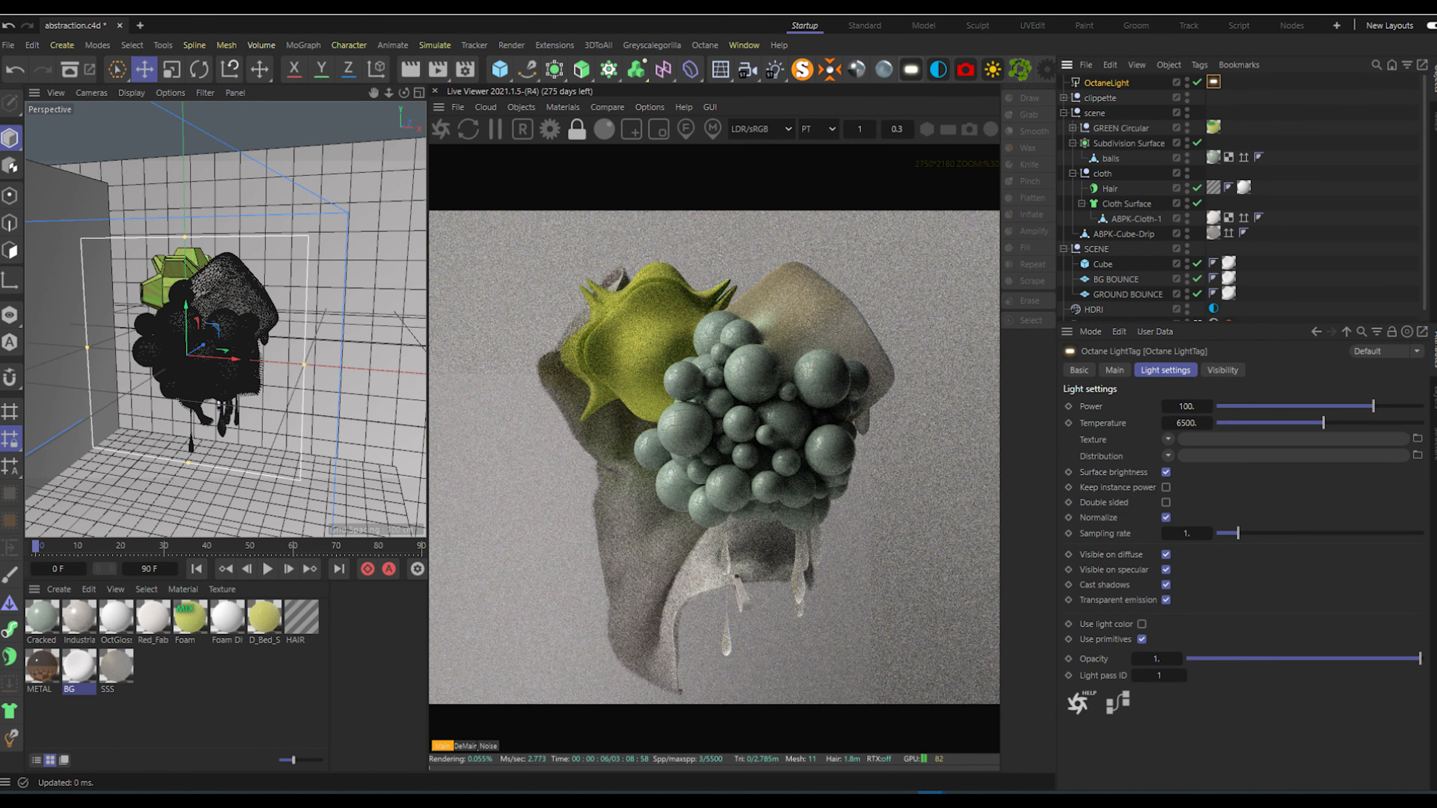
{"action": "key", "text": "r"}
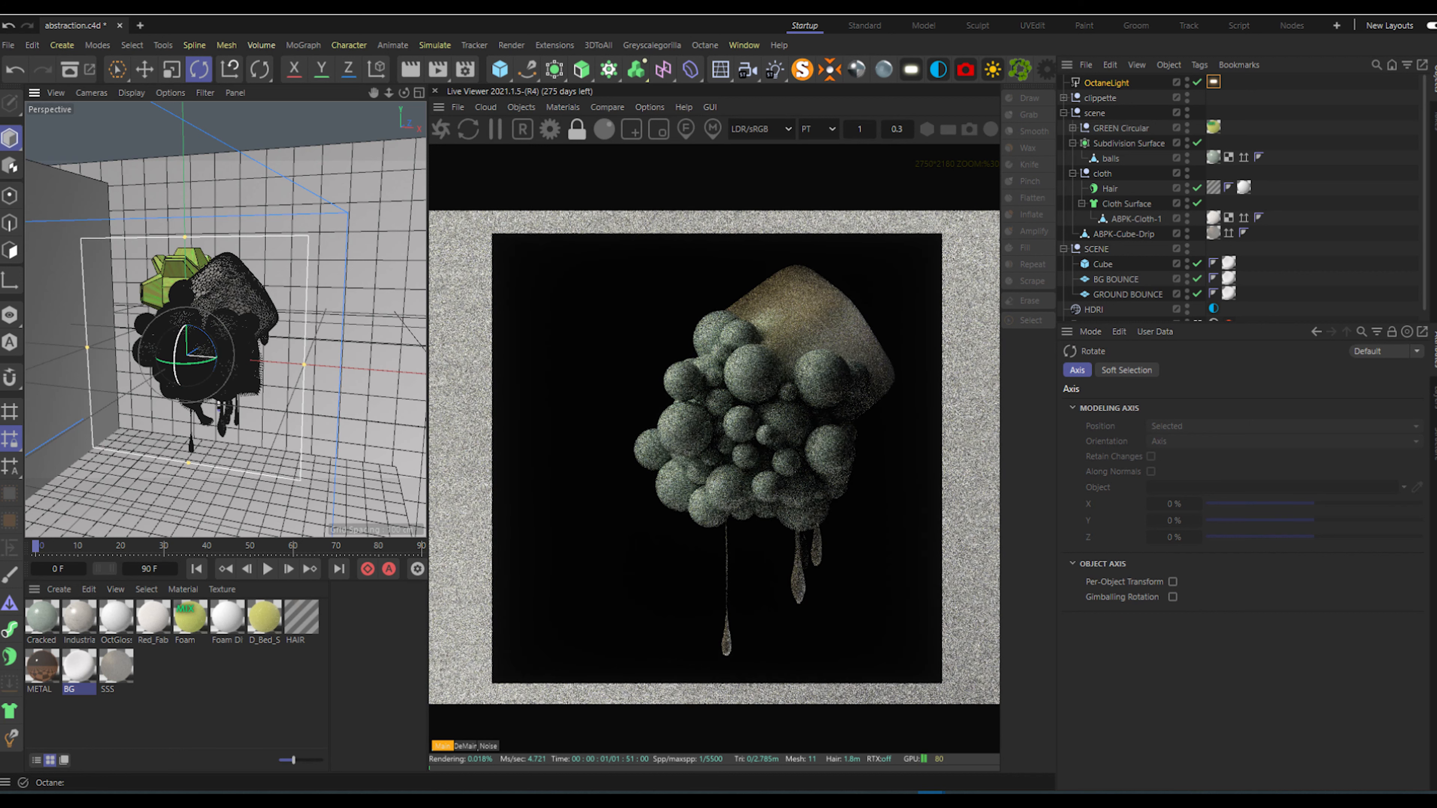
{"action": "mouse_move", "coordinate": [175, 356]}
{"action": "left_mouse_down"}
{"action": "mouse_move", "coordinate": [243, 233]}
{"action": "mouse_move", "coordinate": [176, 337]}
{"action": "left_mouse_up"}
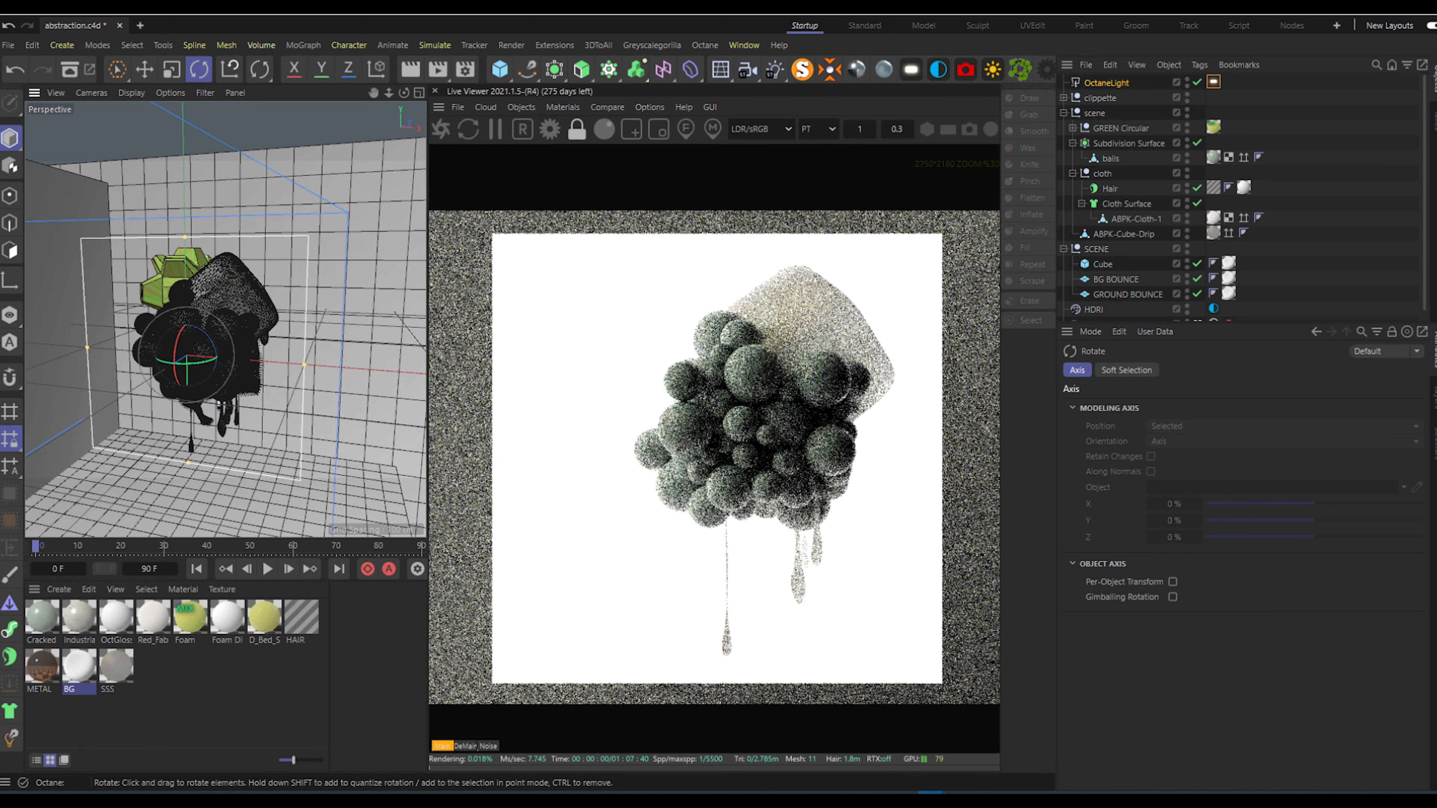
Step: Move the area light behind the sculpture and enlarge its width and height to cover the whole camera frame
{"action": "key", "text": "e"}
{"action": "left_click_drag", "start_coordinate": [165, 369], "coordinate": [224, 331]}
{"action": "left_click_drag", "start_coordinate": [319, 327], "coordinate": [372, 329]}
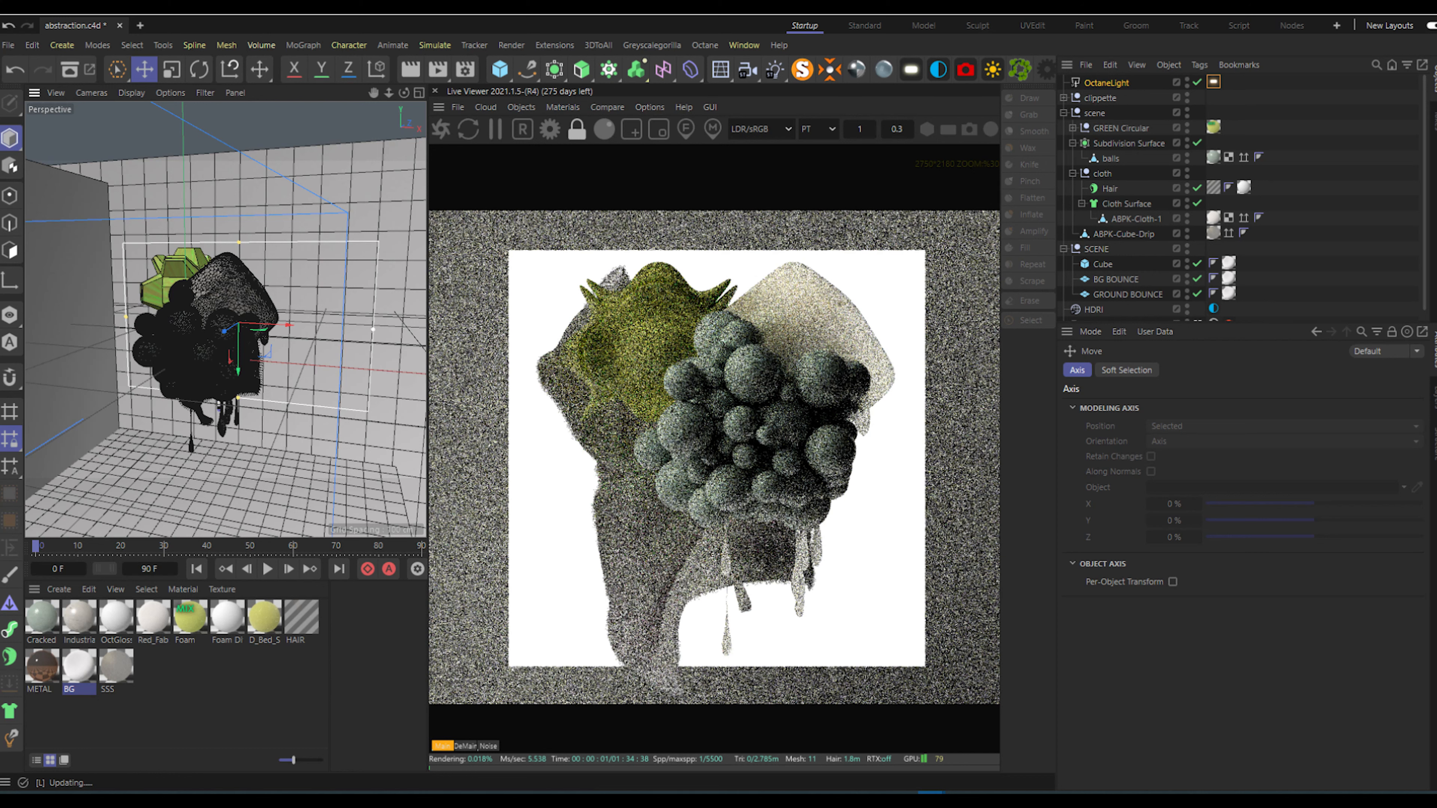
{"action": "left_click_drag", "start_coordinate": [238, 242], "coordinate": [239, 190]}
{"action": "mouse_move", "coordinate": [224, 319]}
{"action": "left_mouse_down", "text": "alt"}
{"action": "mouse_move", "coordinate": [280, 322]}
{"action": "mouse_move", "coordinate": [242, 304]}
{"action": "left_mouse_up", "text": "alt"}
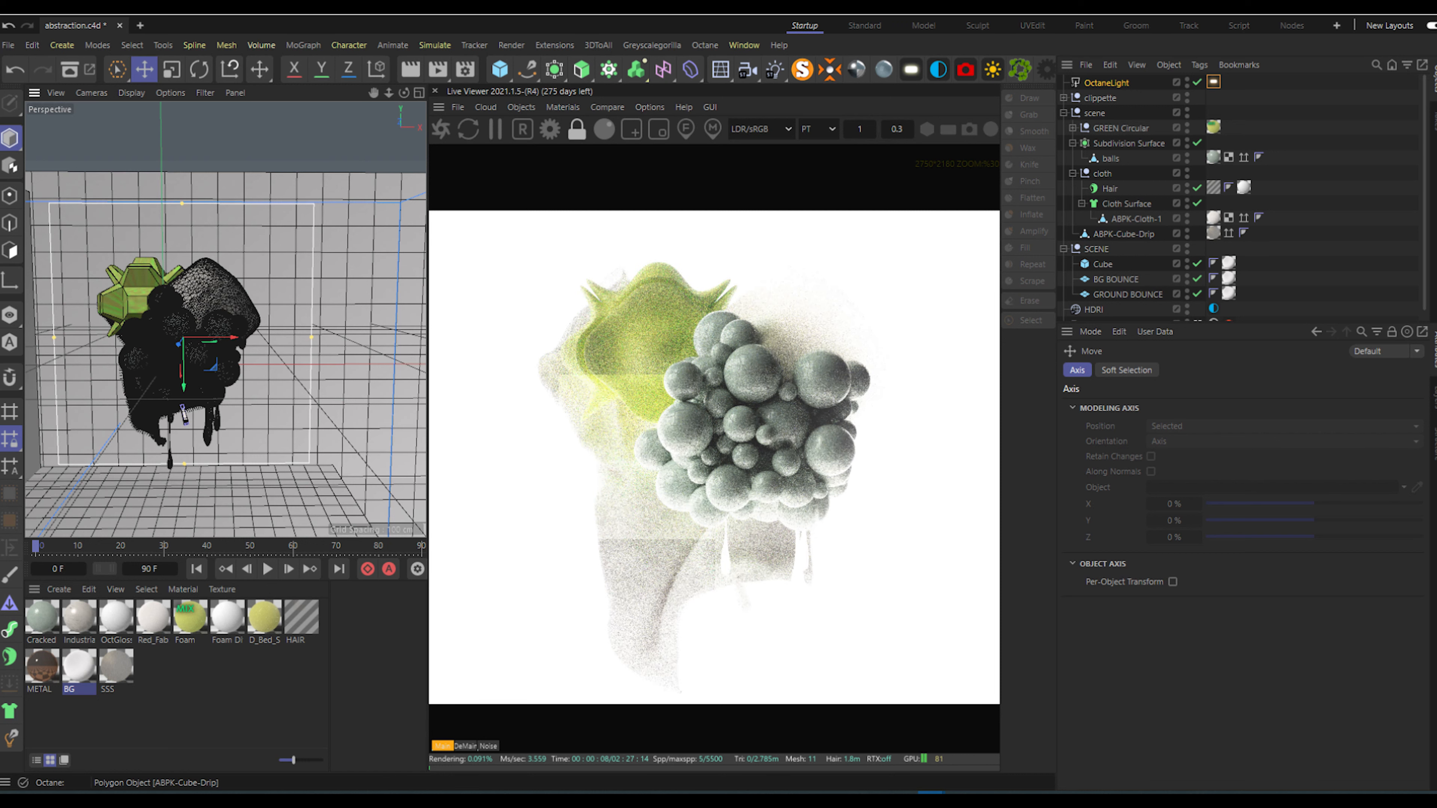
Step: Group the Octane light under a null named LIGHT and expand the group
{"action": "left_click", "coordinate": [1073, 173]}
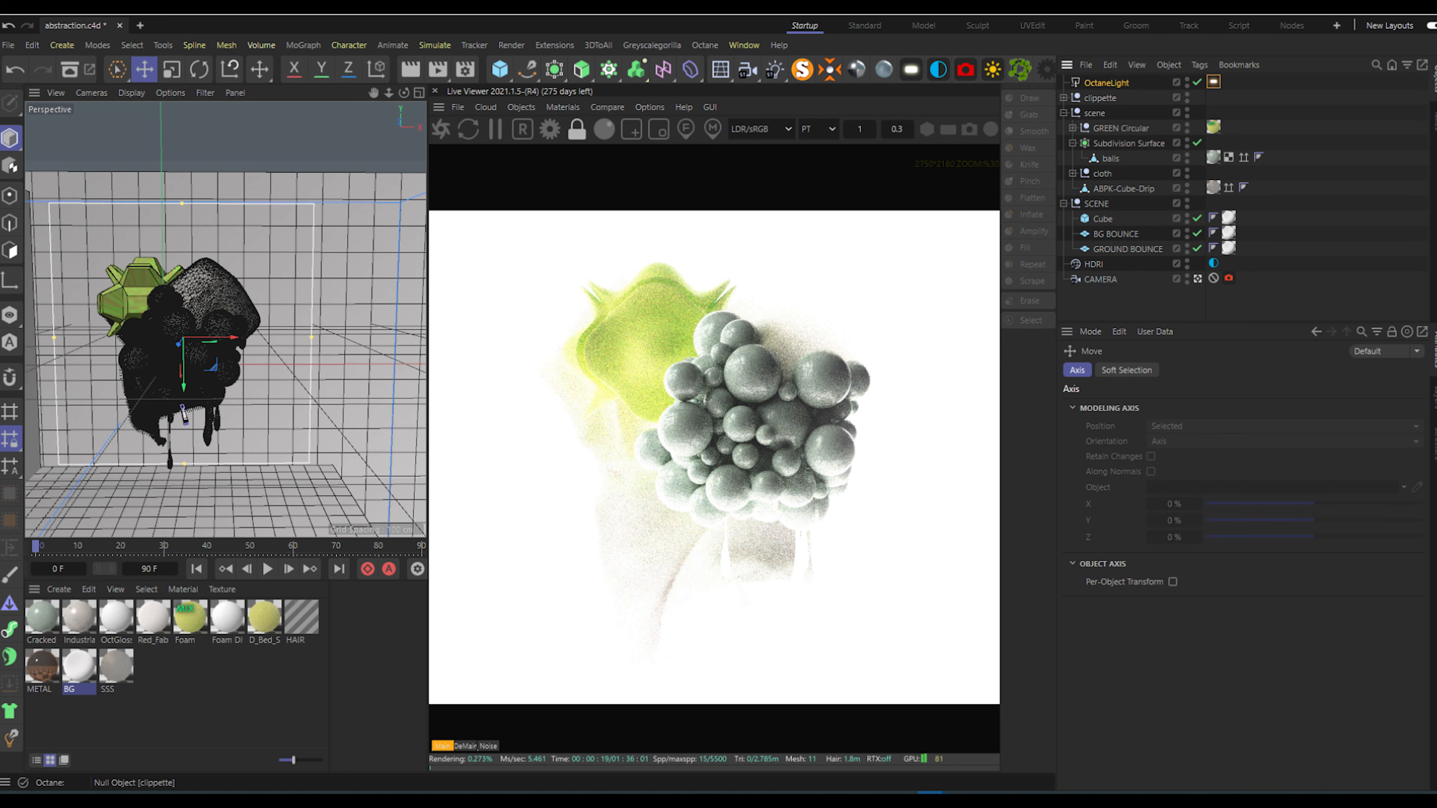
{"action": "left_click", "coordinate": [1106, 84]}
{"action": "key", "text": "alt+g"}
{"action": "double_click", "coordinate": [1096, 83]}
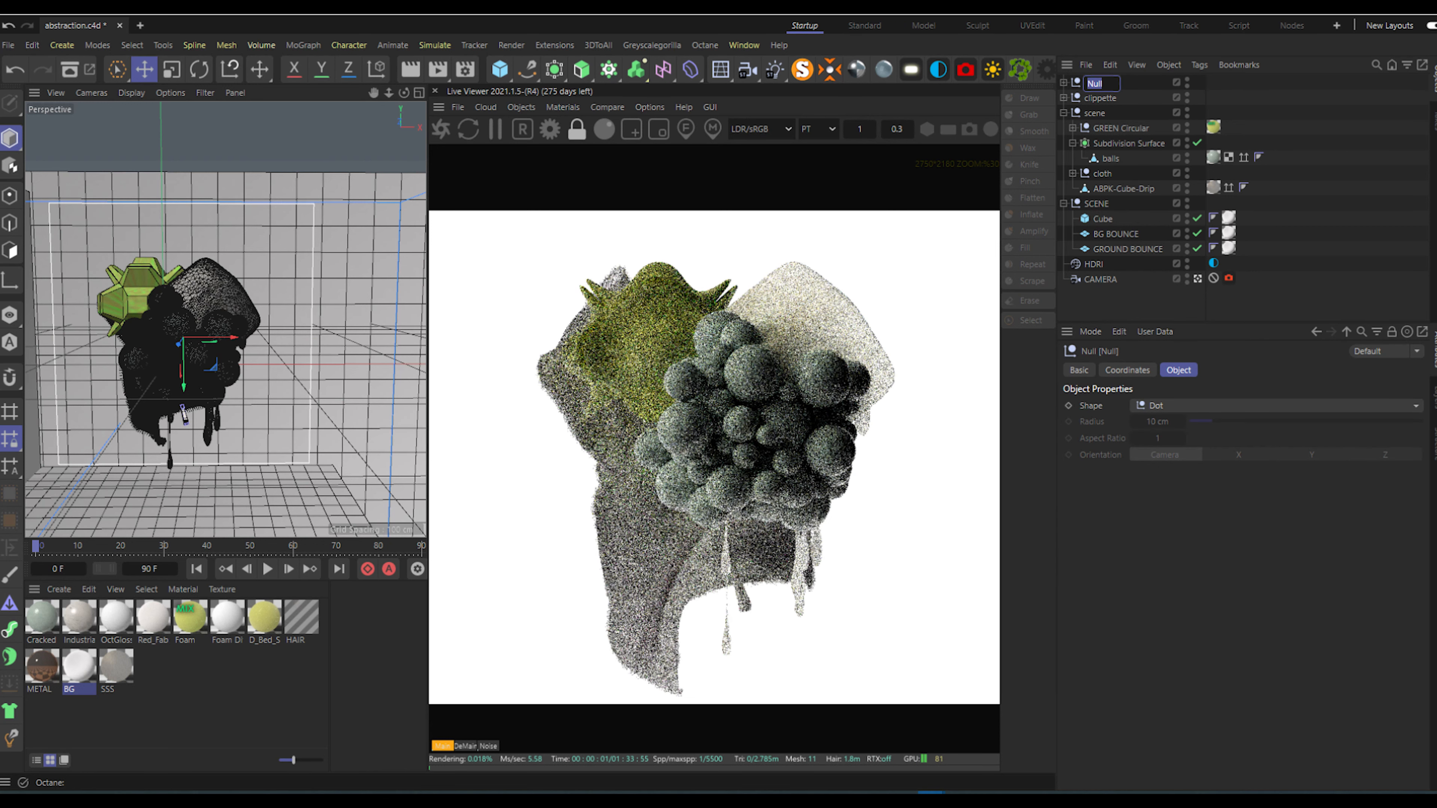
{"action": "type", "text": "LIGHT"}
{"action": "key", "text": "Return"}
{"action": "left_click", "coordinate": [1063, 82]}
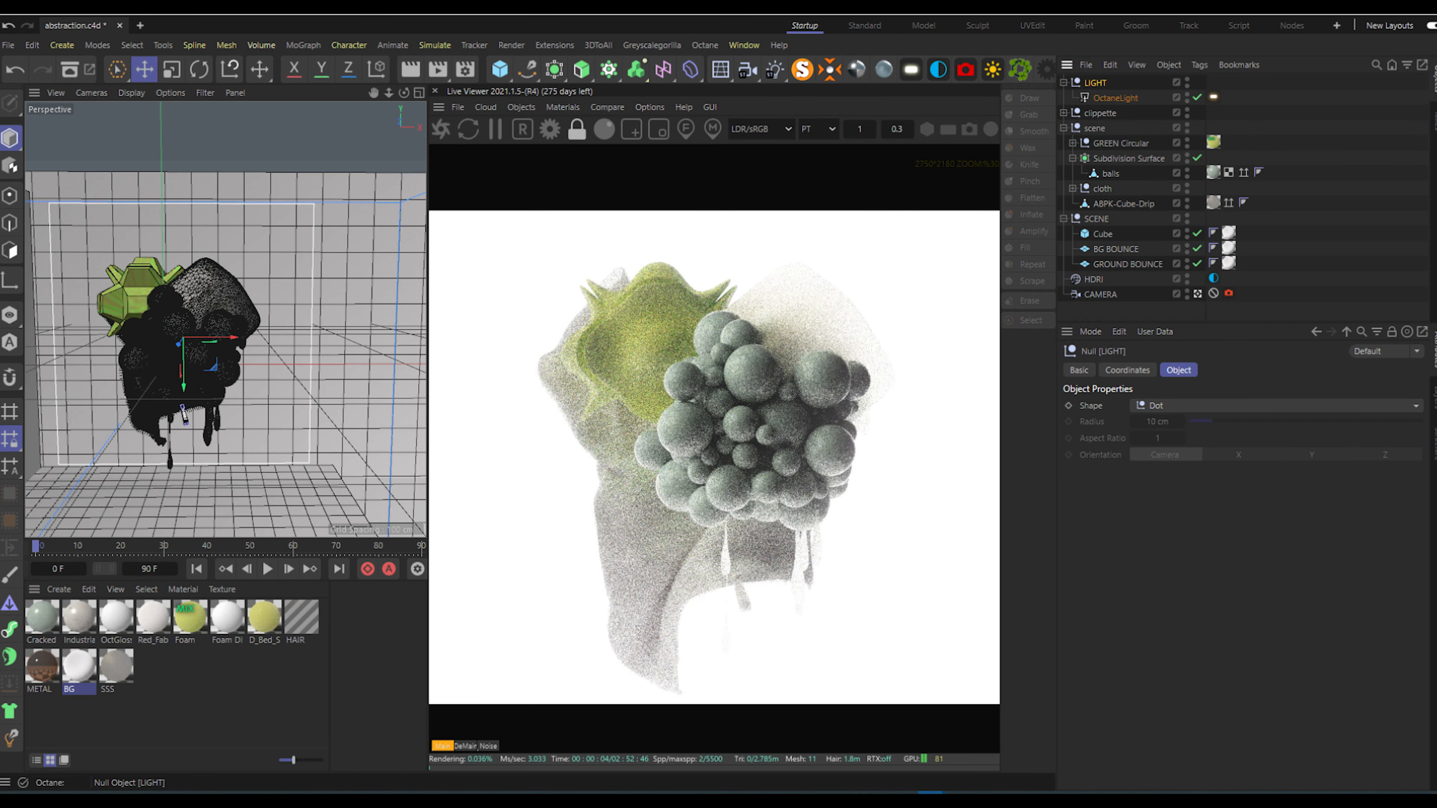
Step: Add an HDRI Link Plus tag to the Octane light and reduce the light's power
{"action": "left_click", "coordinate": [1118, 98]}
{"action": "right_click", "coordinate": [1120, 98]}
{"action": "left_click", "coordinate": [1178, 295]}
{"action": "left_click", "coordinate": [1228, 97]}
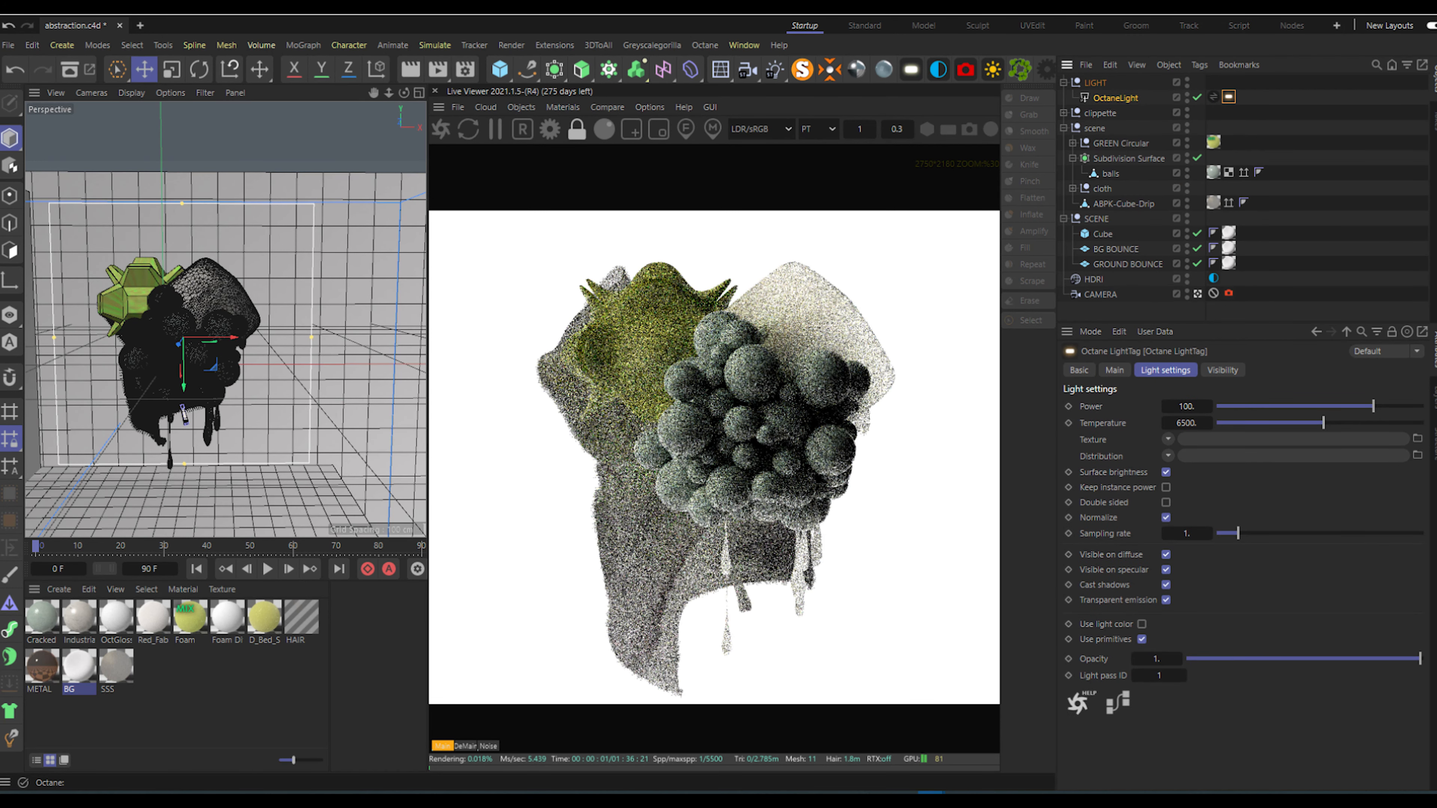
{"action": "double_click", "coordinate": [1187, 406]}
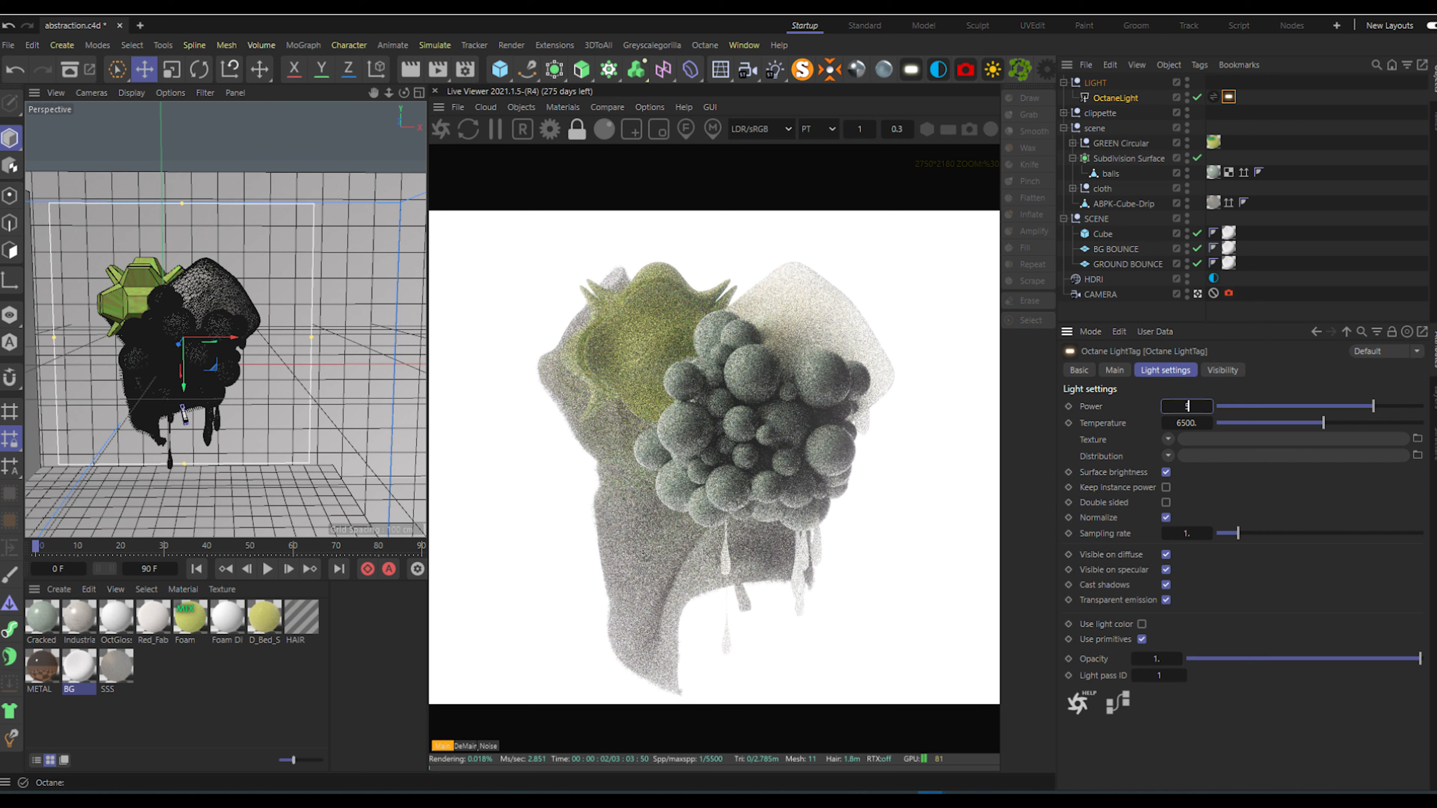
{"action": "key", "text": "Return"}
Step: Link the light's texture to the HDRI Link Plus tag and load a round, soft-edged map from Area Light Maps Vol 2
{"action": "left_click_drag", "start_coordinate": [1092, 439], "coordinate": [1213, 97]}
{"action": "left_click", "coordinate": [1214, 97]}
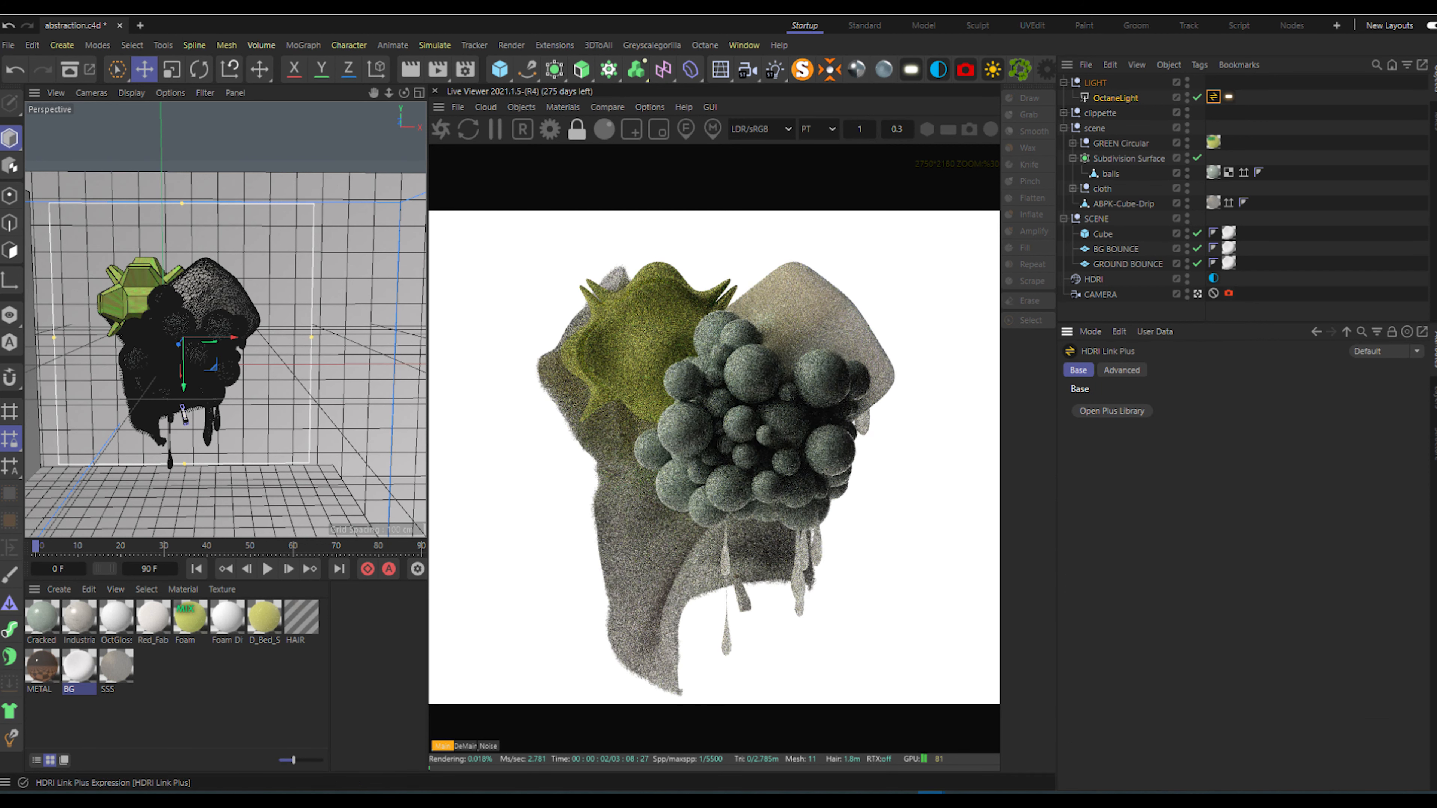
{"action": "left_click", "coordinate": [1112, 411]}
{"action": "left_click", "coordinate": [875, 173]}
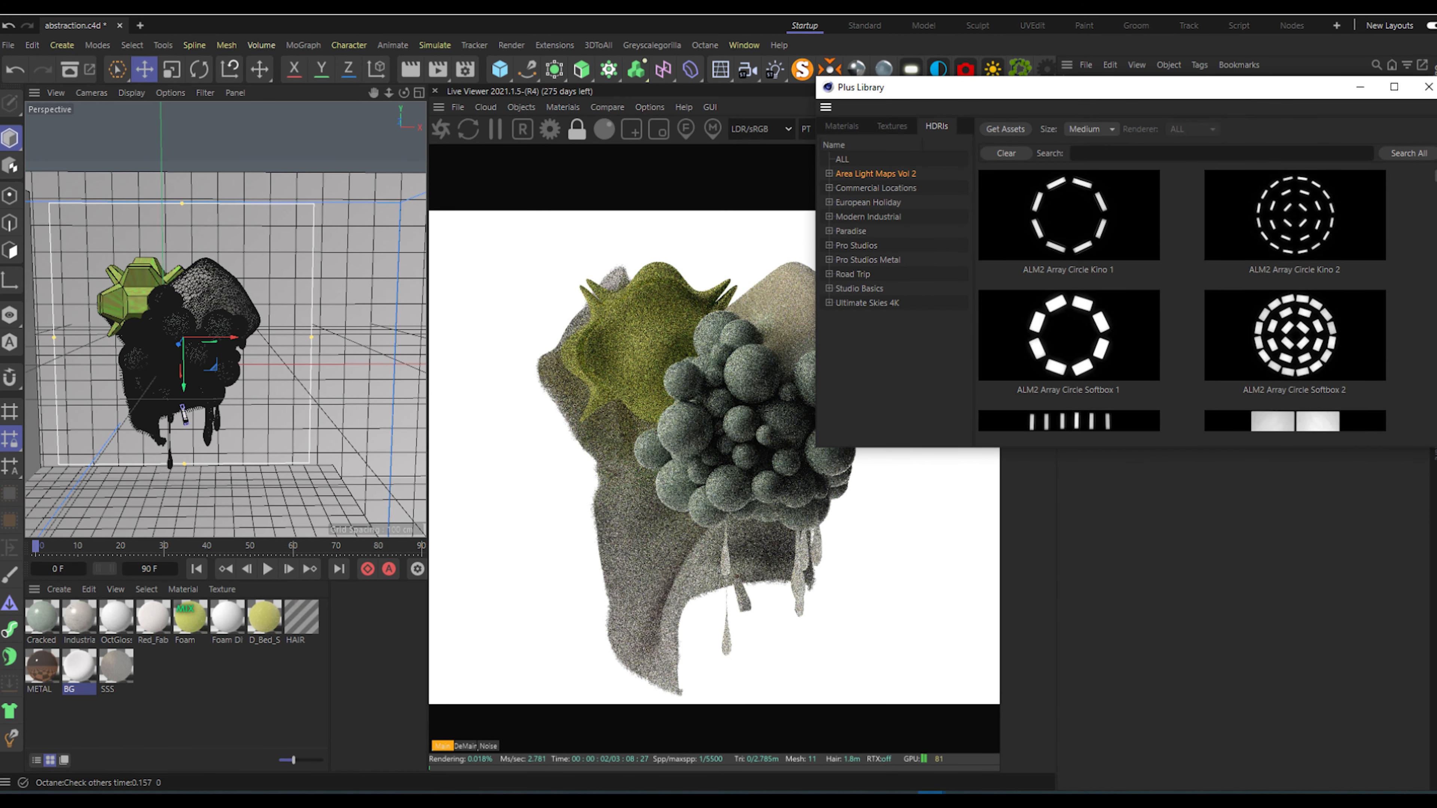
{"action": "scroll", "coordinate": [1182, 300], "scroll_direction": "down", "scroll_amount": 20}
{"action": "scroll", "coordinate": [1182, 300], "scroll_direction": "down", "scroll_amount": 20}
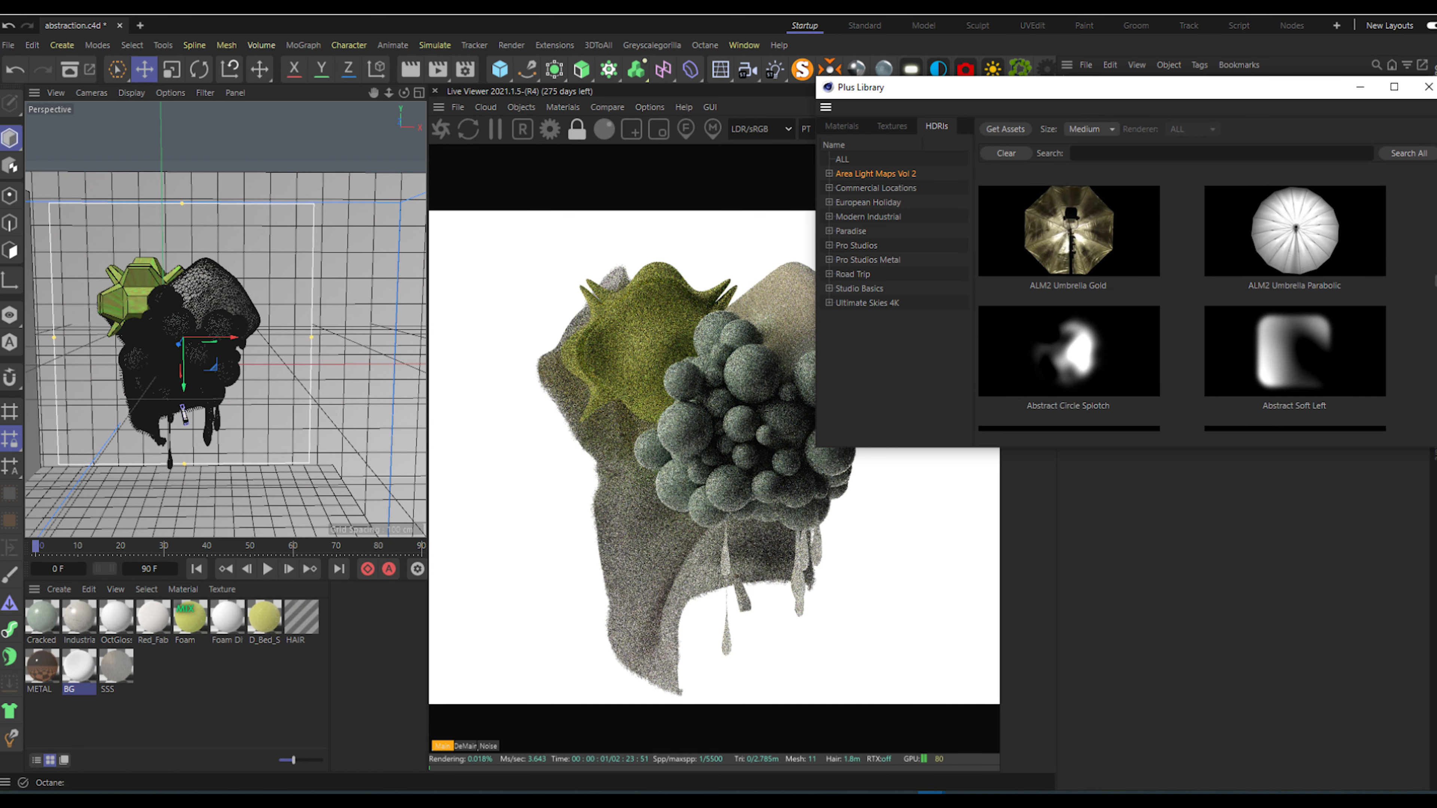
{"action": "scroll", "coordinate": [1182, 300], "scroll_direction": "down", "scroll_amount": 20}
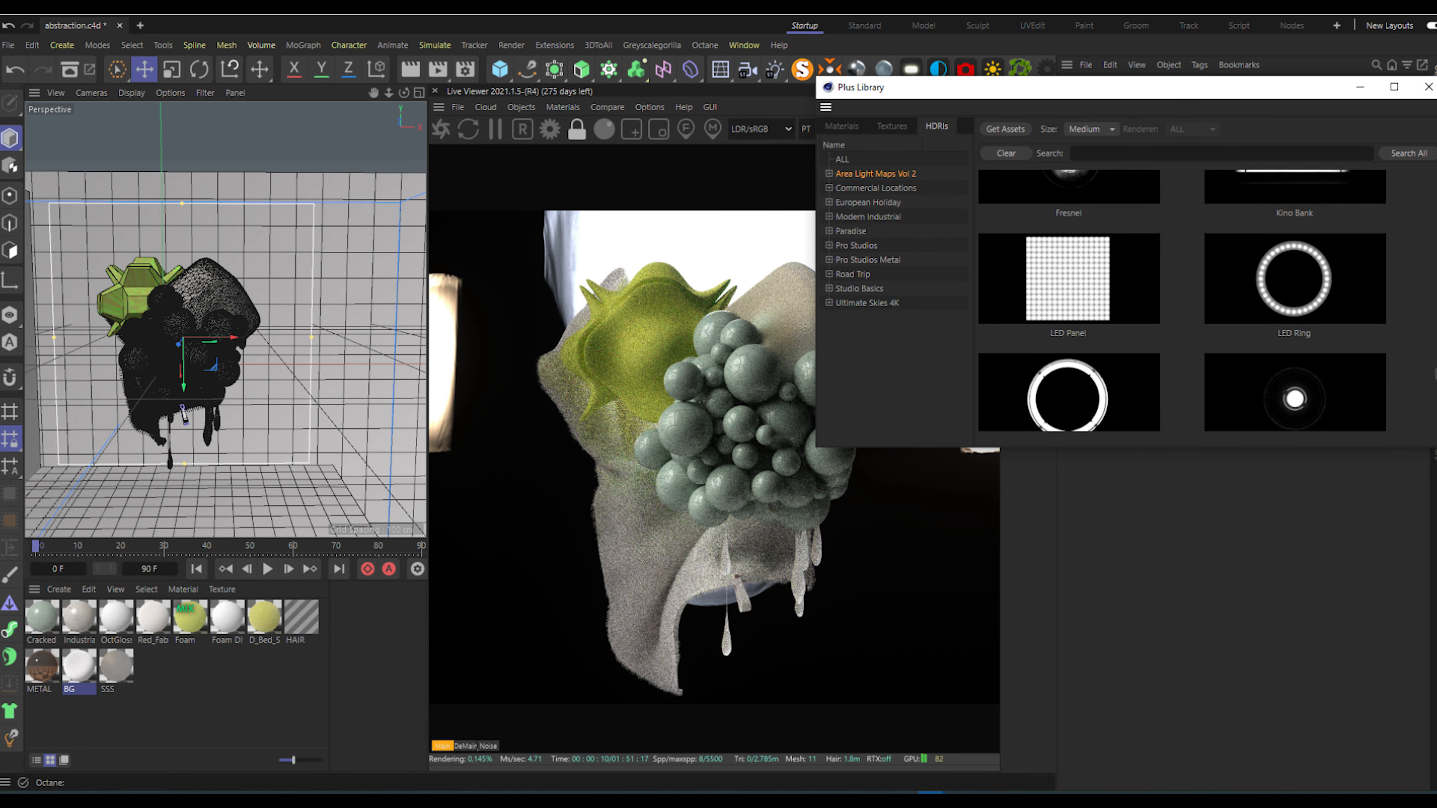
{"action": "scroll", "coordinate": [1296, 255], "scroll_direction": "down", "scroll_amount": 4}
{"action": "double_click", "coordinate": [1296, 247]}
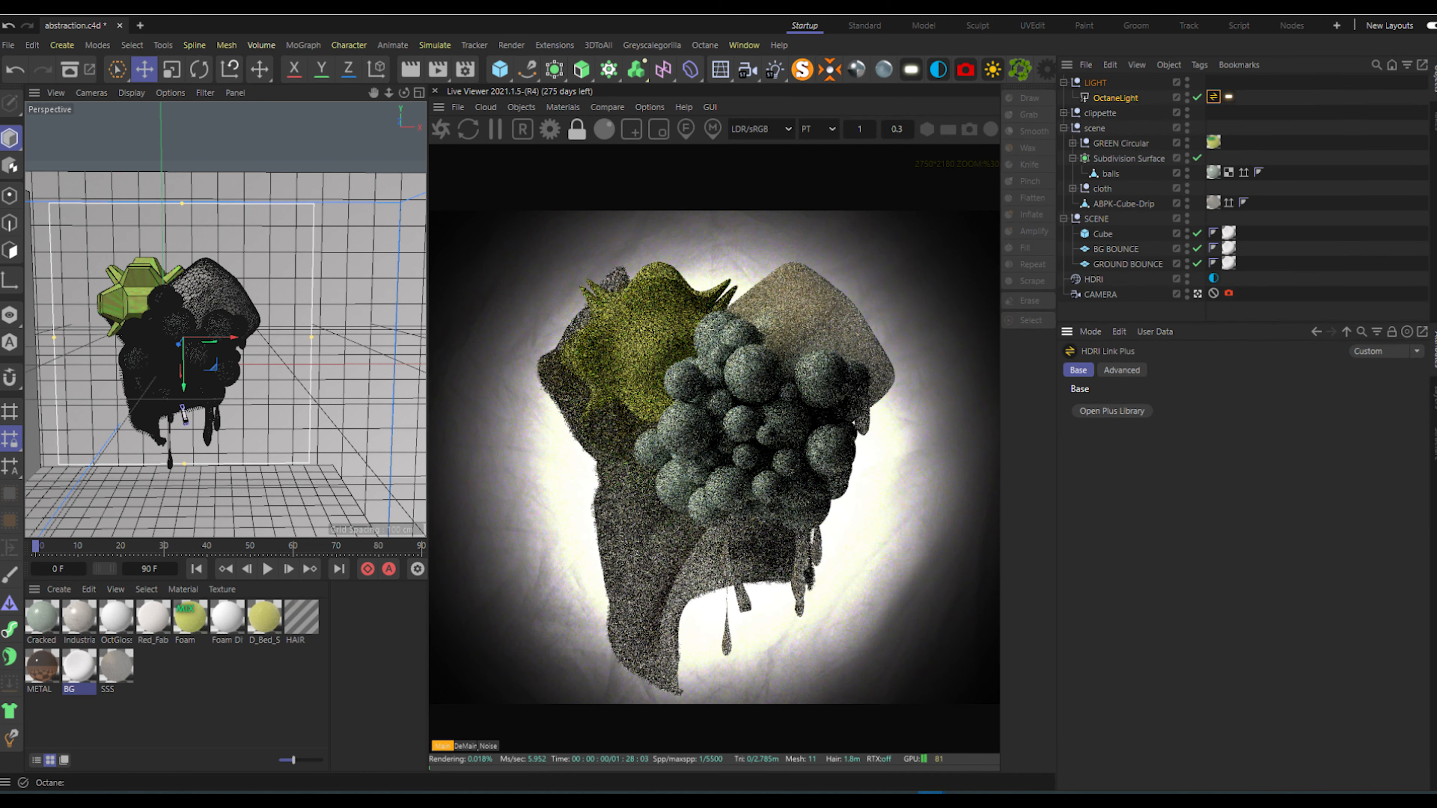
Step: Turn off camera and shadow visibility for the Octane light and raise its power to about 37.4
{"action": "left_click", "coordinate": [1116, 98]}
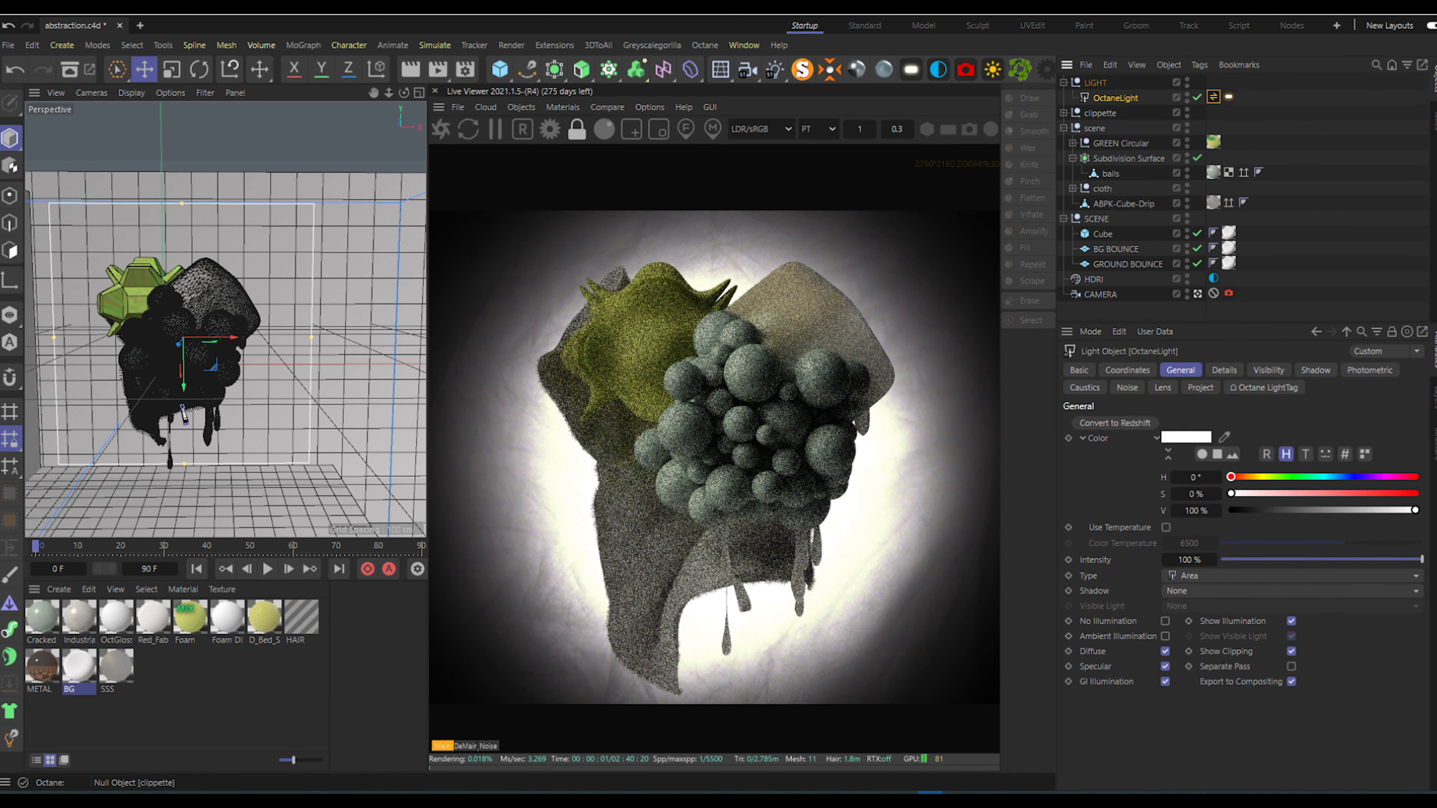
{"action": "left_click", "coordinate": [1269, 370]}
{"action": "left_click", "coordinate": [1228, 97]}
{"action": "left_click", "coordinate": [1222, 370]}
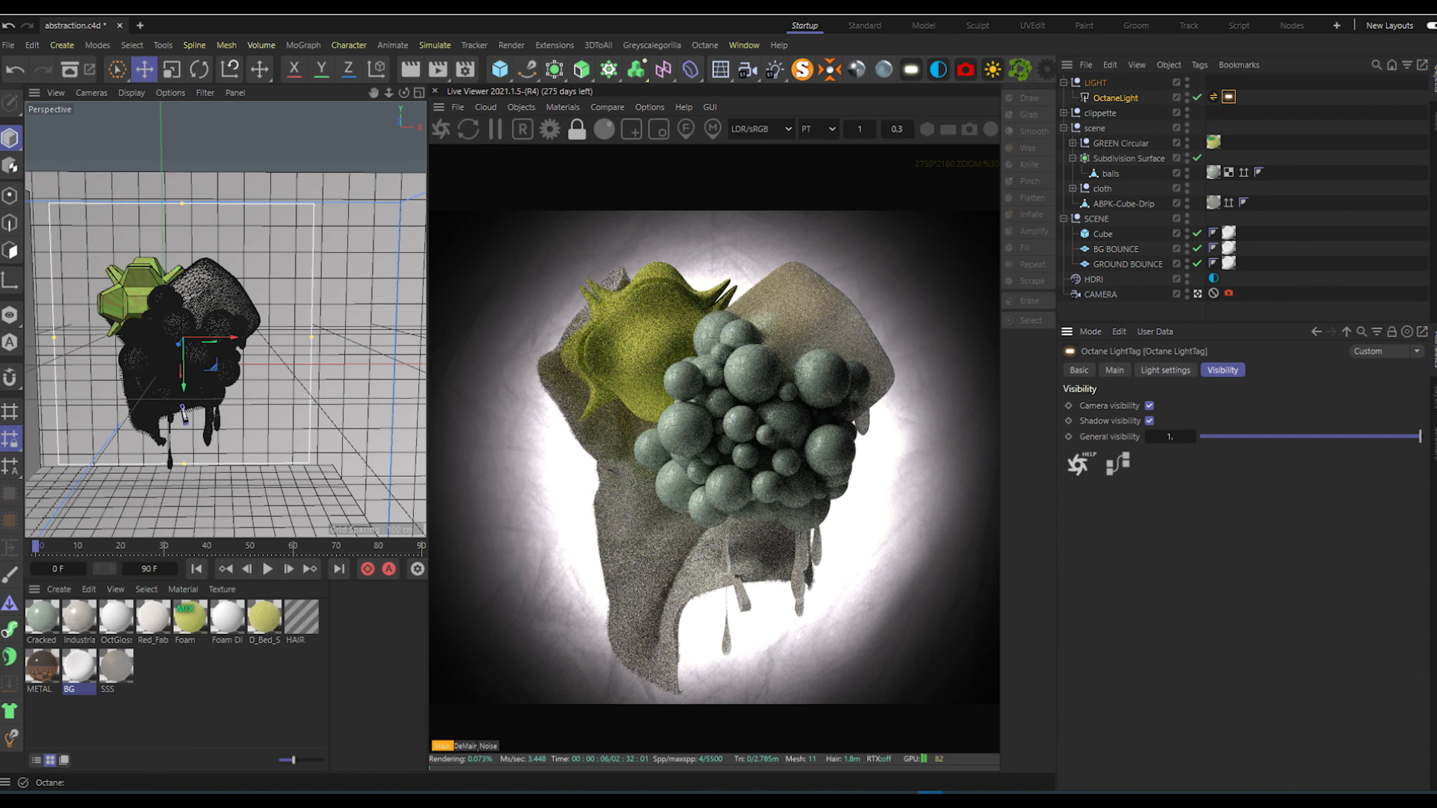
{"action": "left_click", "coordinate": [1149, 406]}
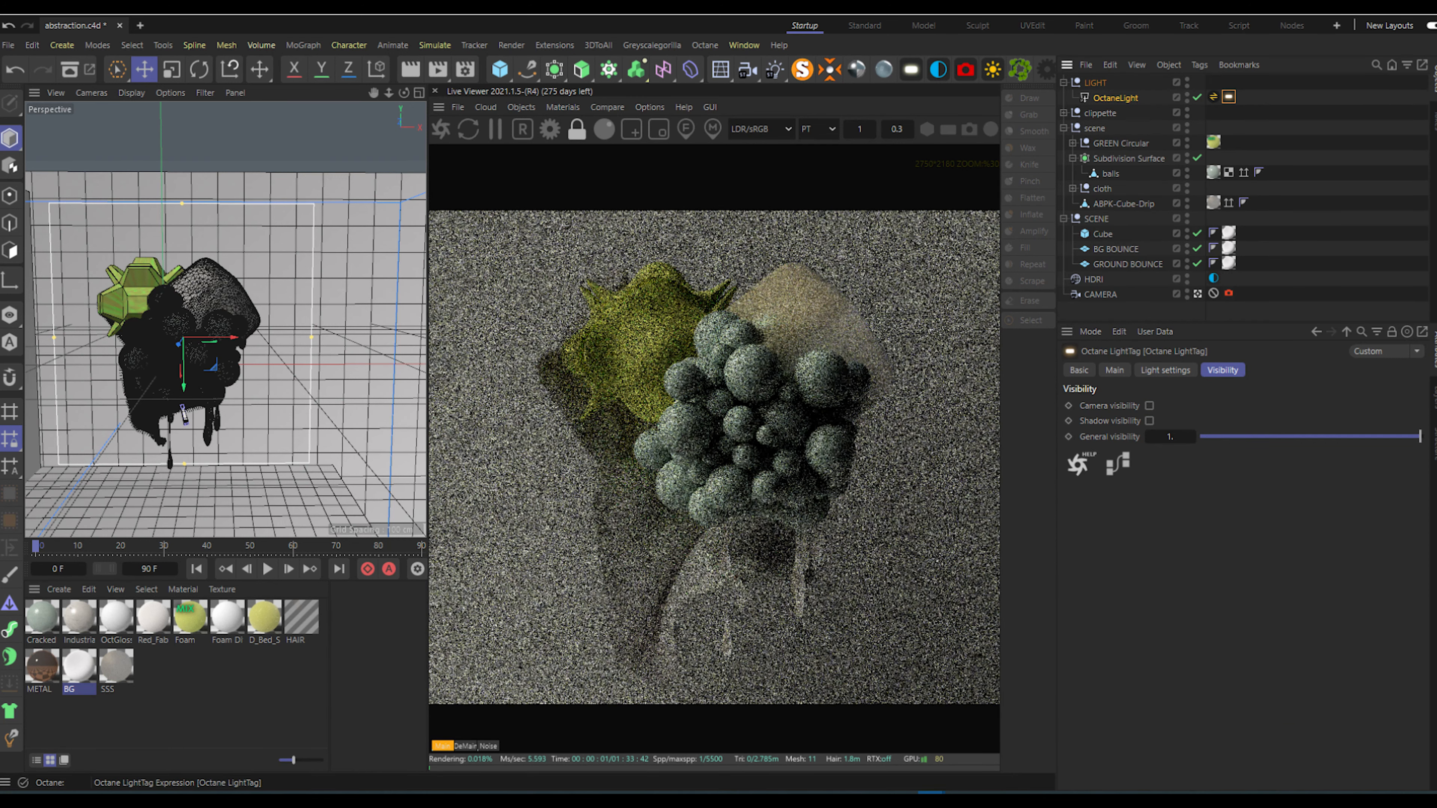
{"action": "left_click", "coordinate": [1165, 370]}
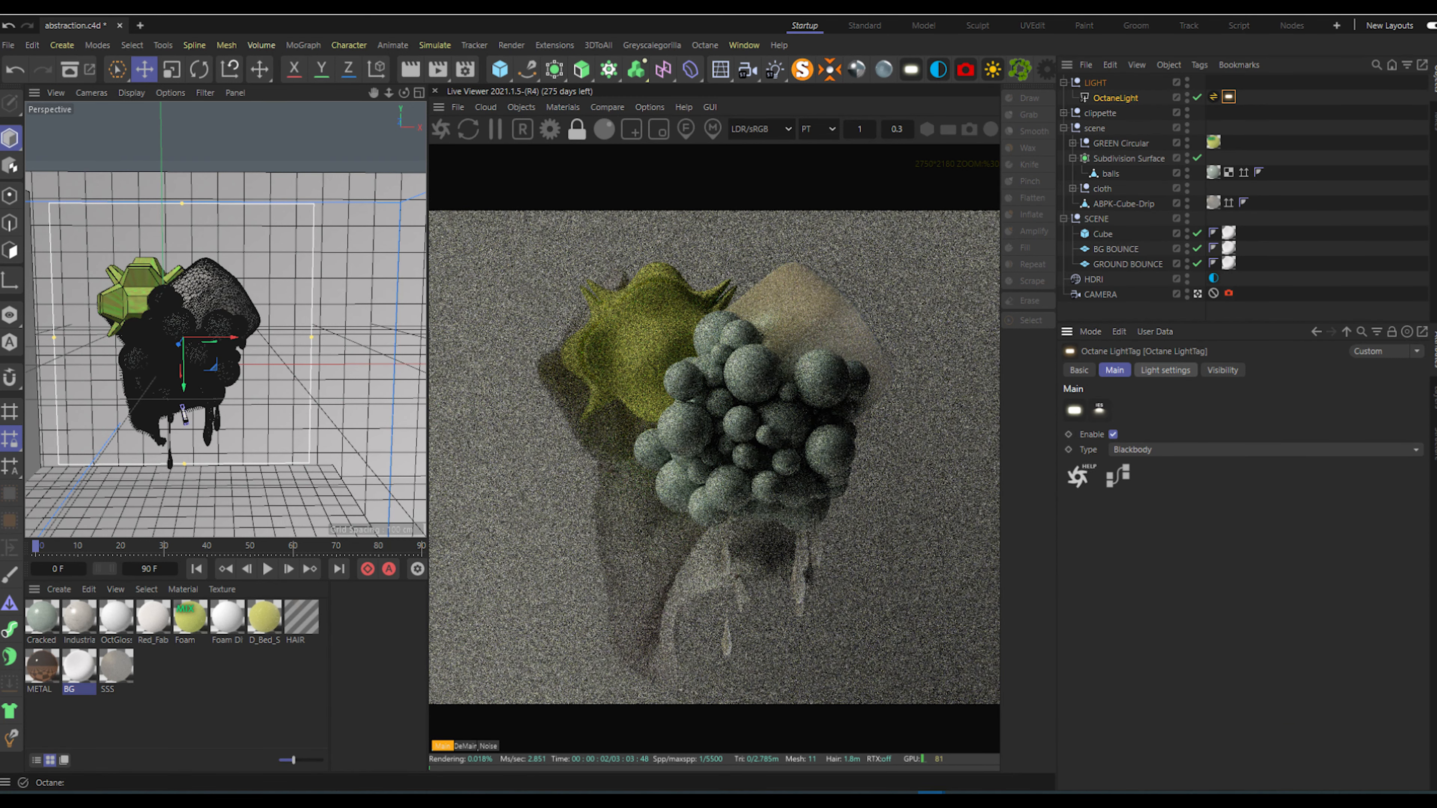
{"action": "left_click_drag", "start_coordinate": [1339, 406], "coordinate": [1363, 407]}
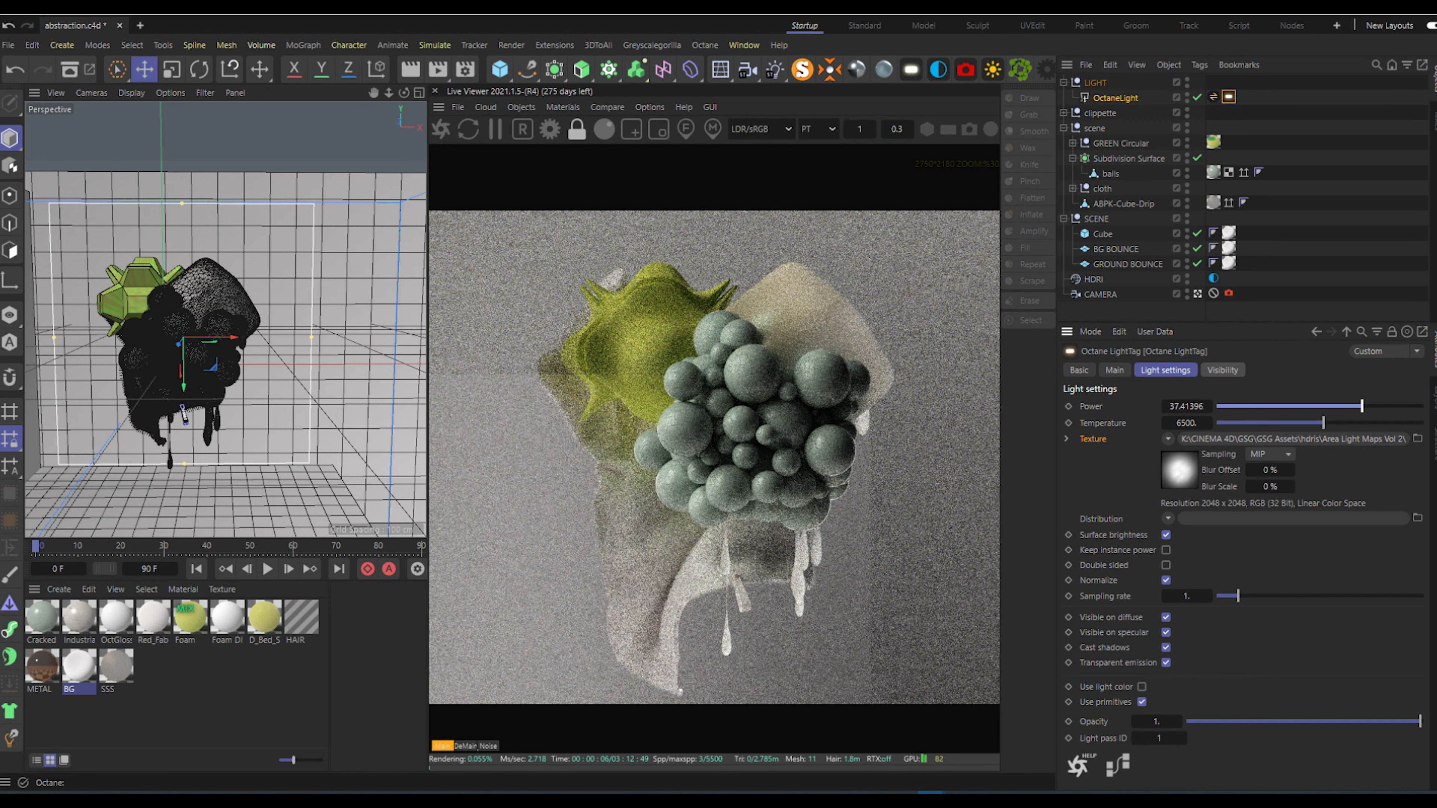
Step: Stretch the BG BOUNCE plane's height to about 1461 cm and return to the camera view
{"action": "left_click", "coordinate": [362, 254]}
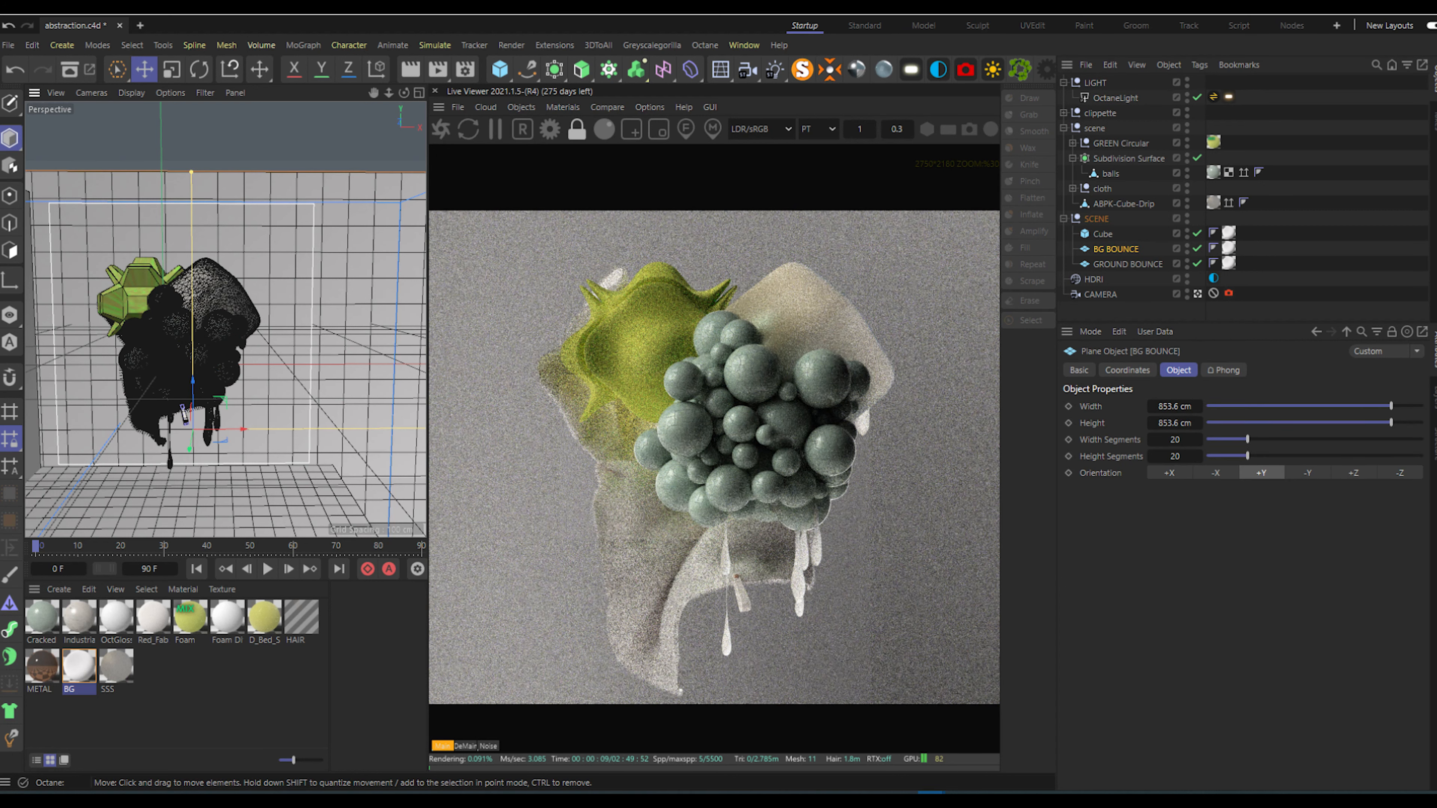
{"action": "left_click_drag", "start_coordinate": [192, 166], "coordinate": [191, 107]}
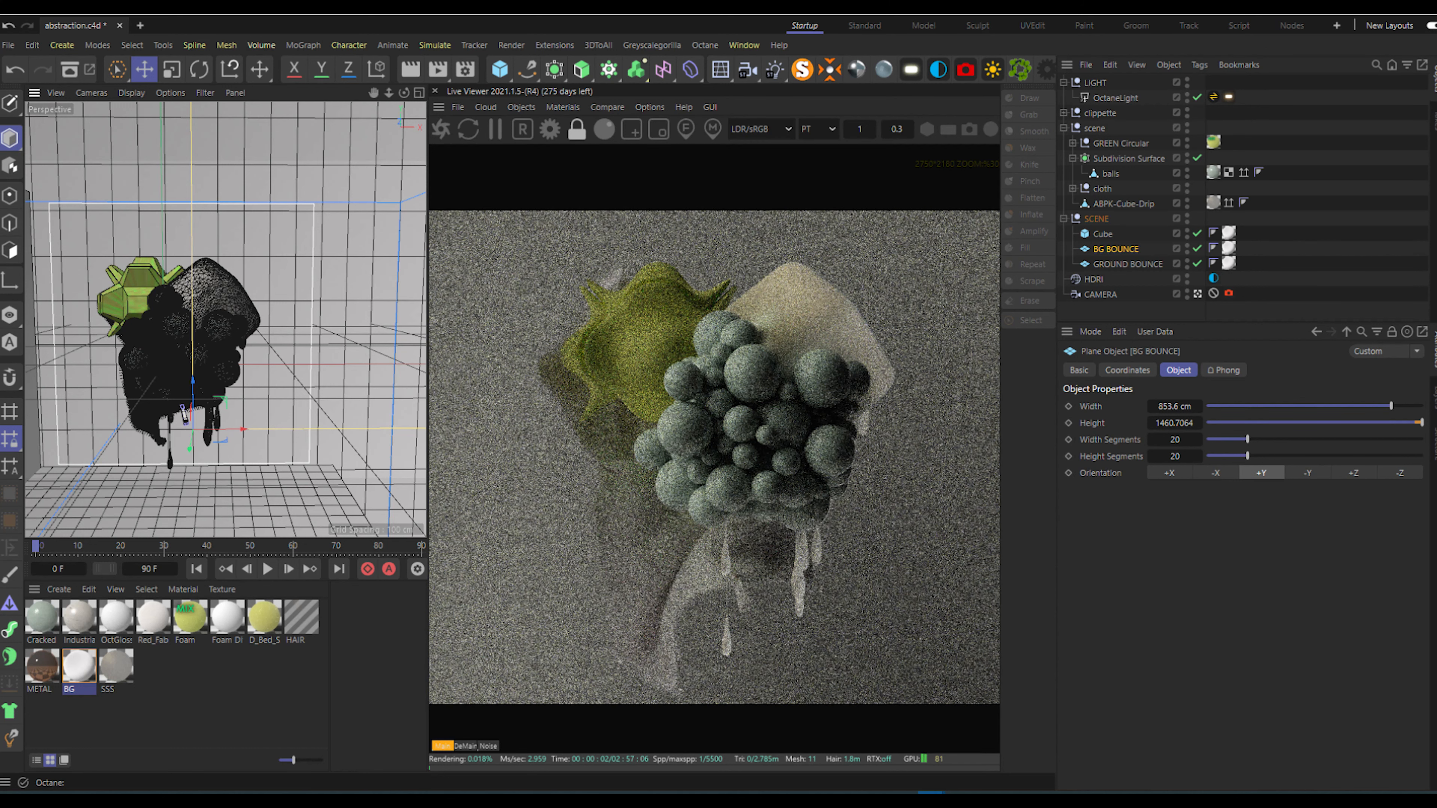
{"action": "middle_click", "coordinate": [170, 226]}
{"action": "middle_click", "coordinate": [136, 215]}
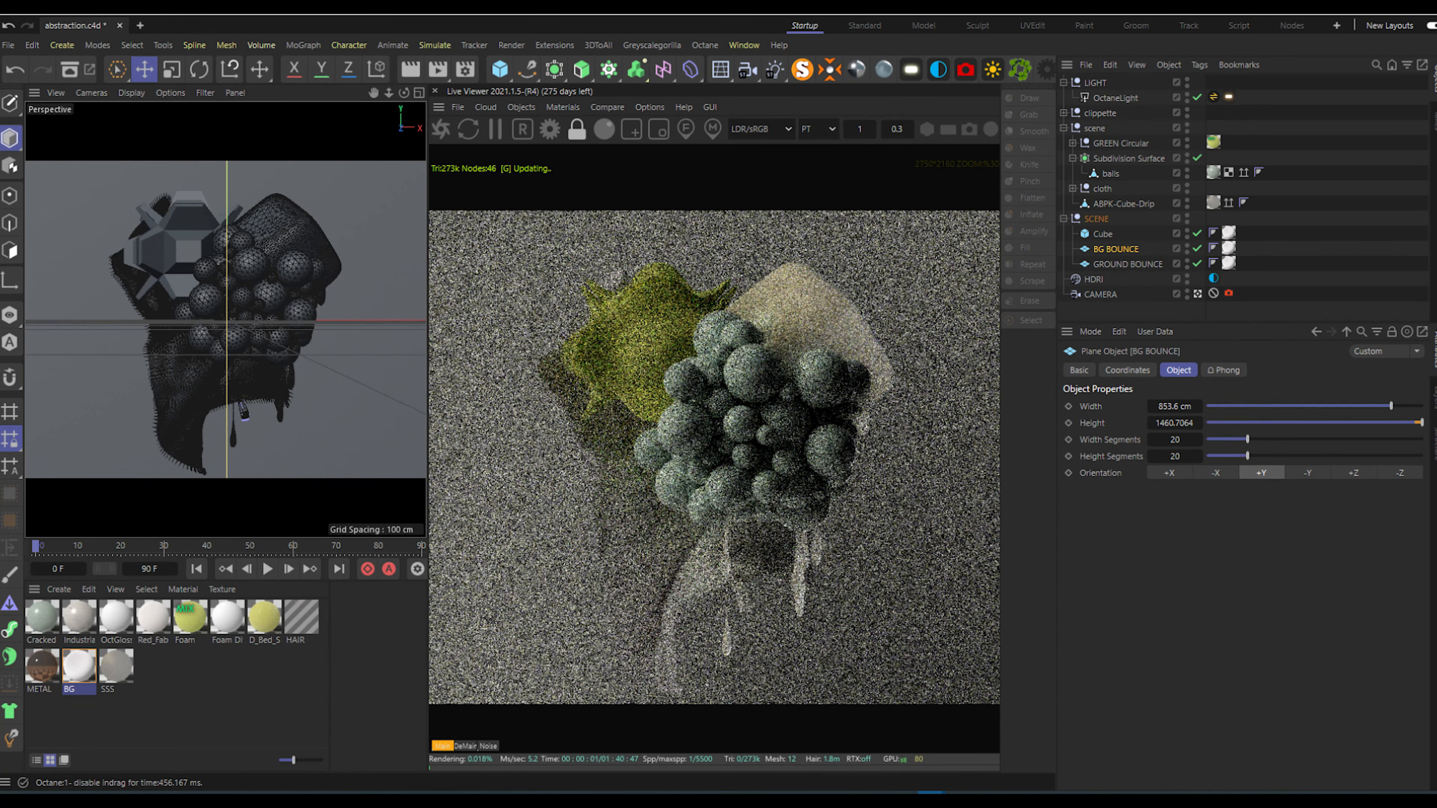
{"action": "mouse_move", "coordinate": [428, 340]}
{"action": "left_mouse_down"}
{"action": "mouse_move", "coordinate": [465, 340]}
{"action": "mouse_move", "coordinate": [427, 340]}
{"action": "left_mouse_up"}
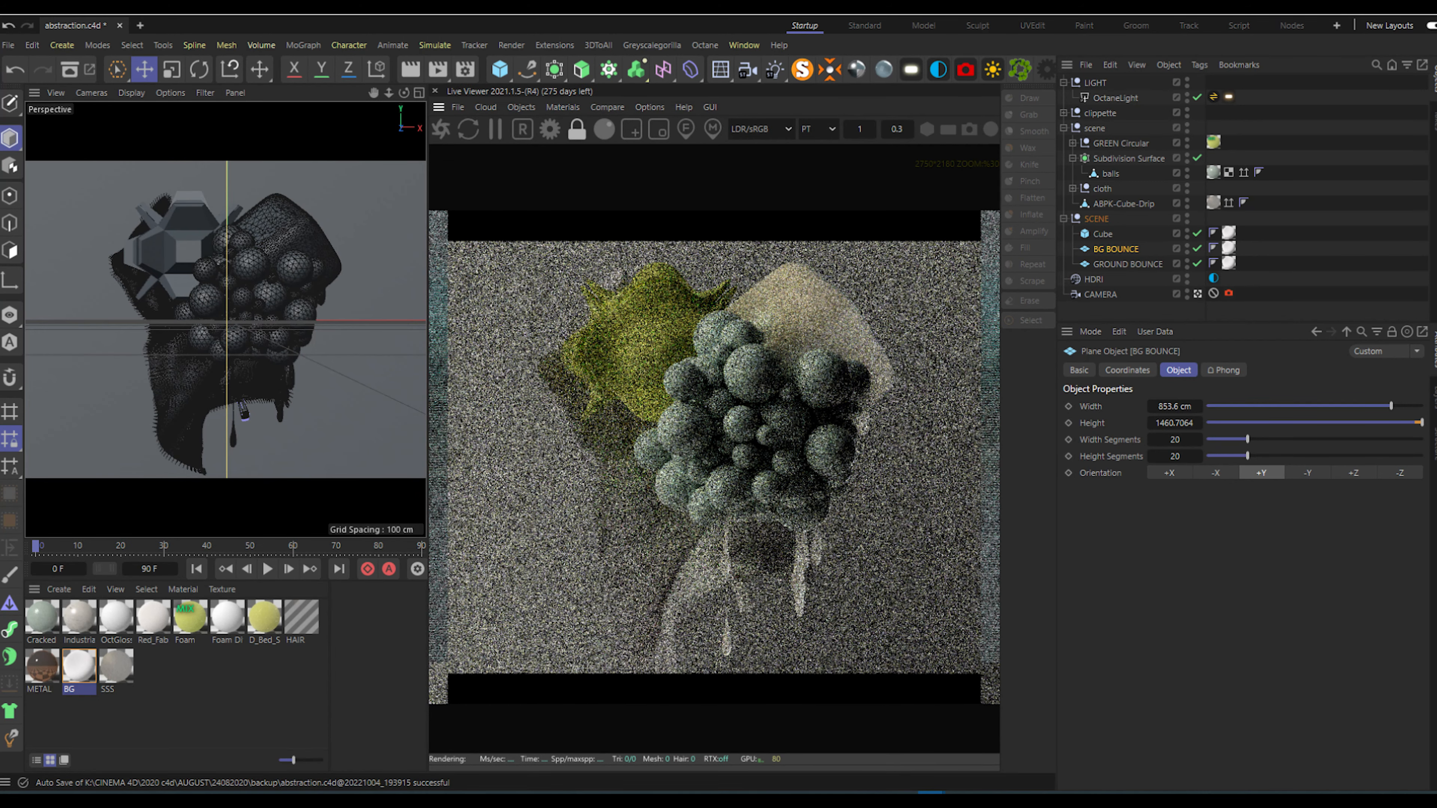
Step: Set the render output size to 16 by 16 pixels
{"action": "key", "text": "ctrl+b"}
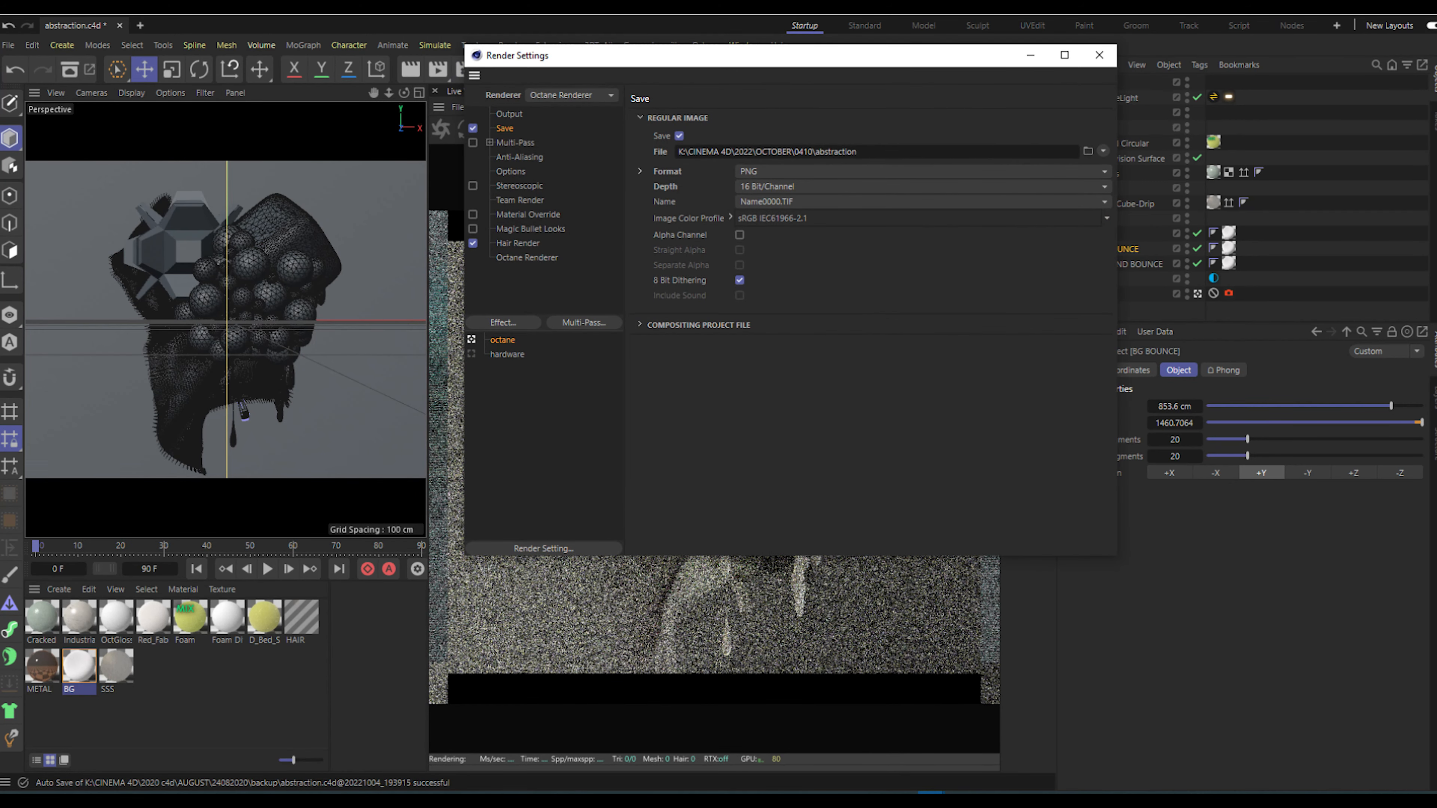
{"action": "left_click", "coordinate": [510, 114]}
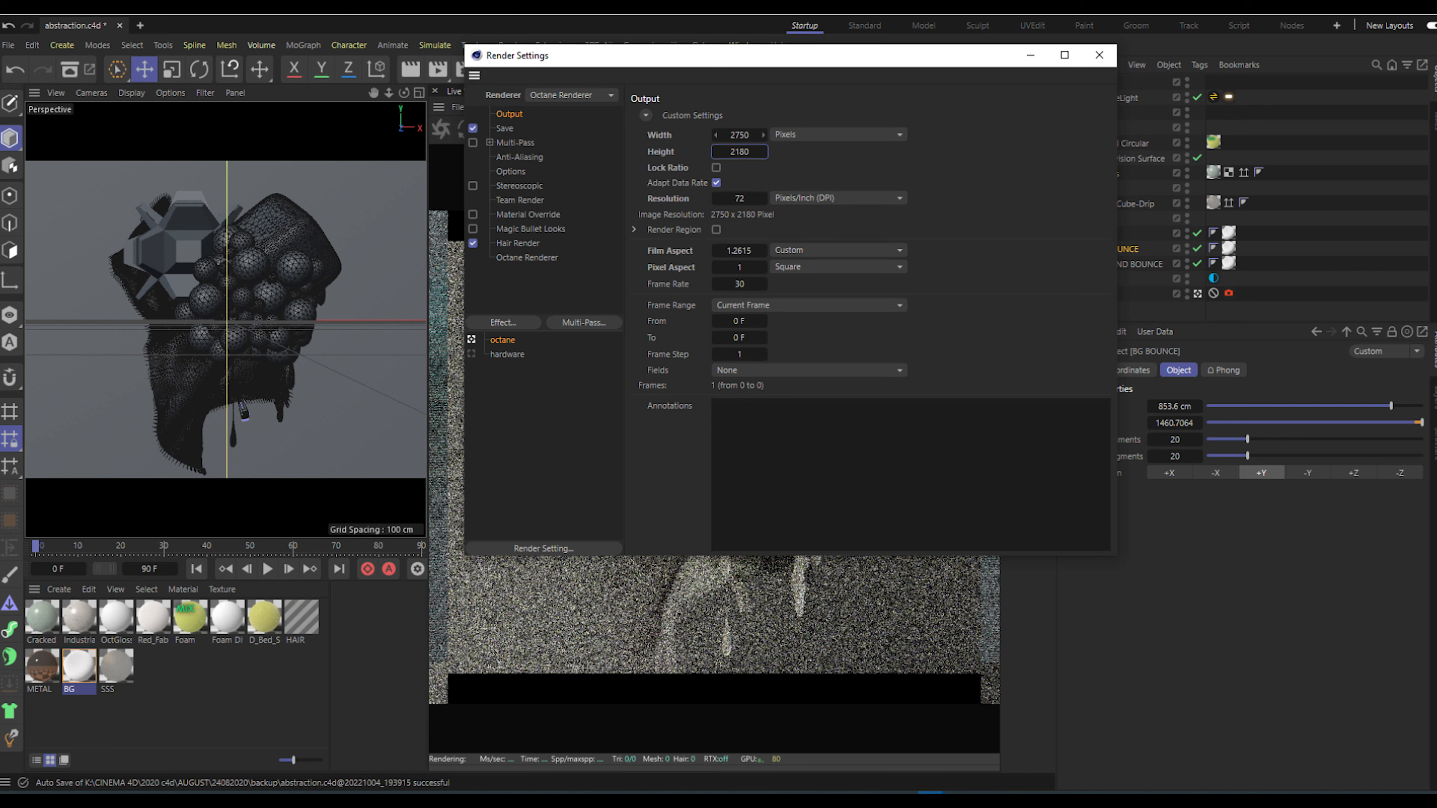
{"action": "double_click", "coordinate": [739, 135]}
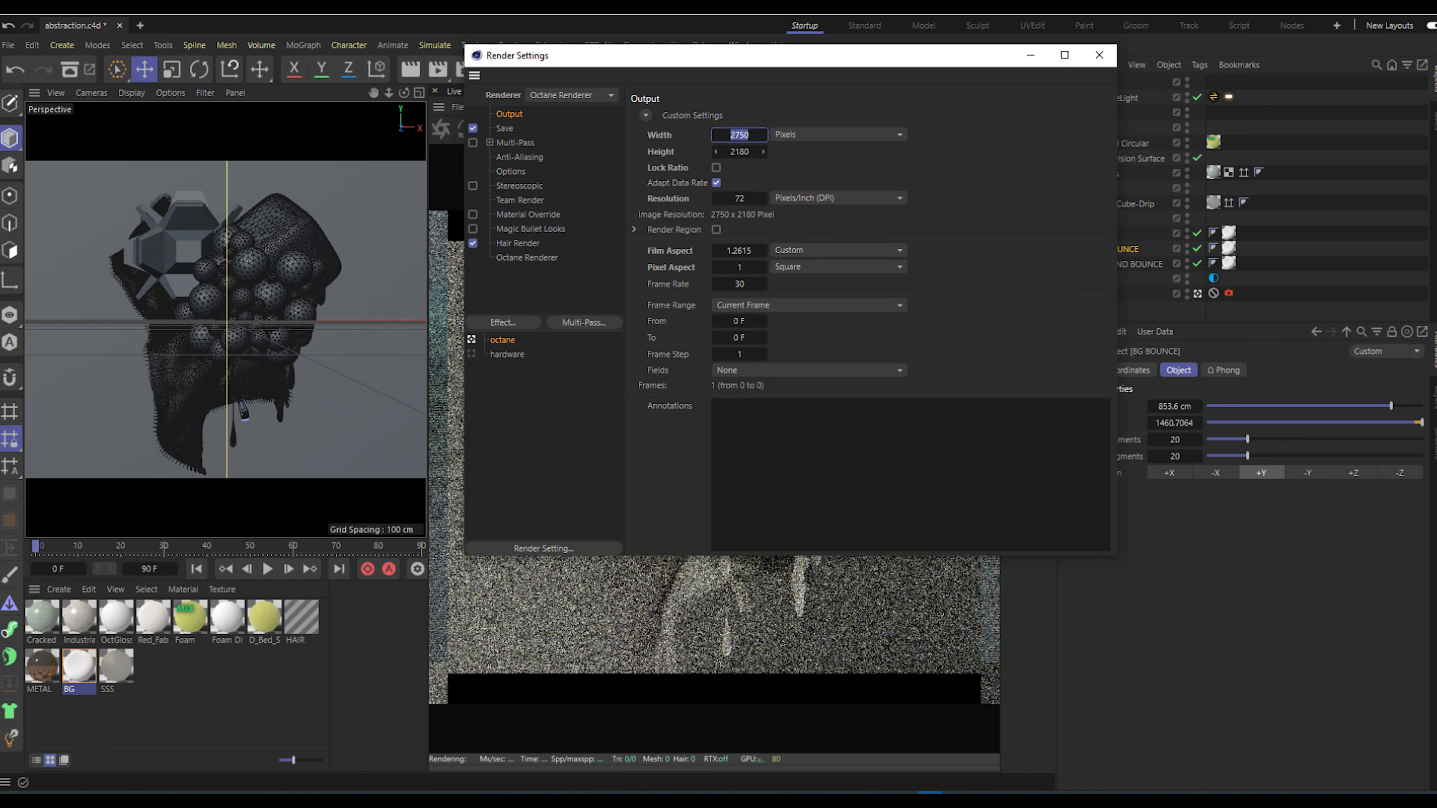
{"action": "type", "text": "16"}
{"action": "key", "text": "Tab"}
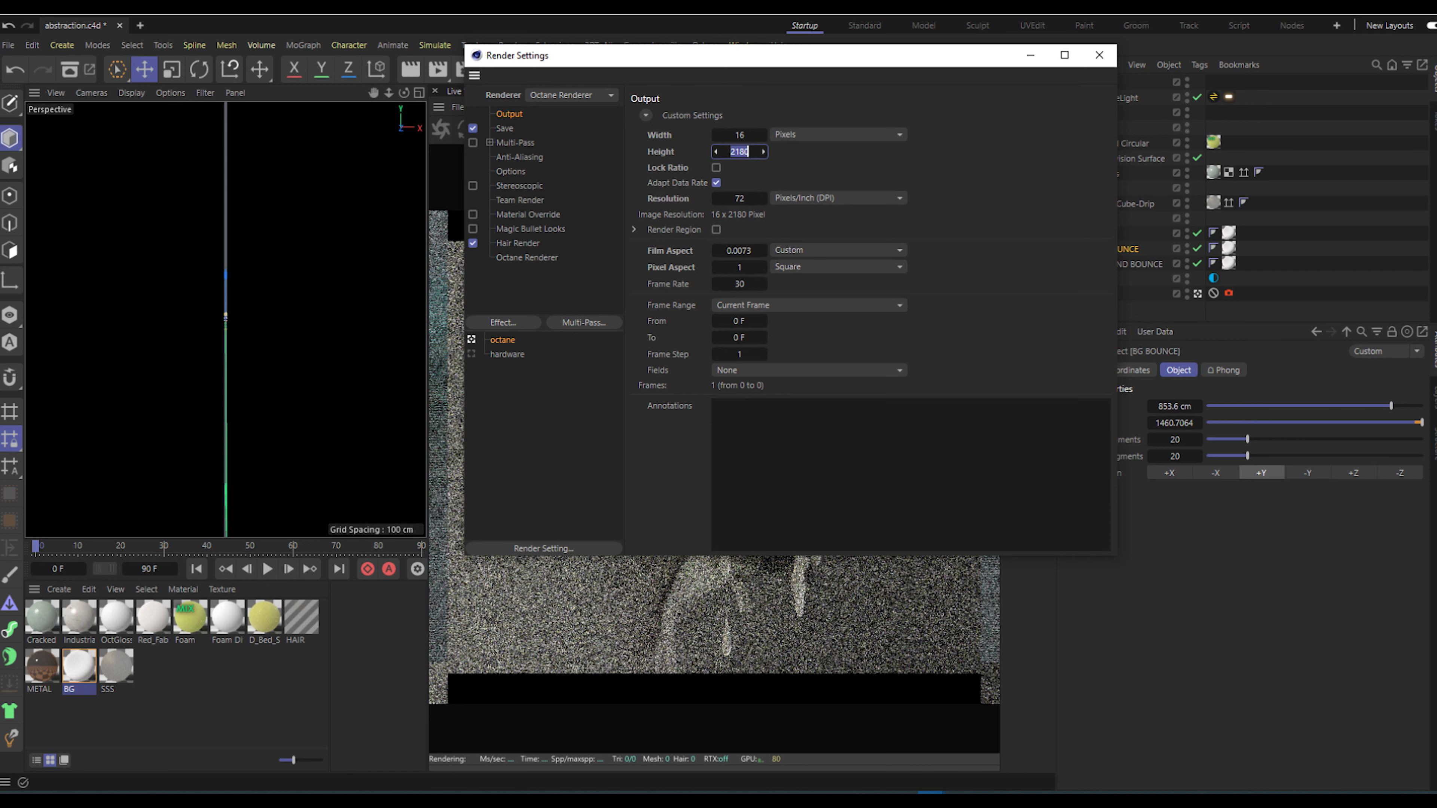
{"action": "double_click", "coordinate": [740, 135]}
{"action": "key", "text": "Tab"}
{"action": "type", "text": "16"}
{"action": "key", "text": "Return"}
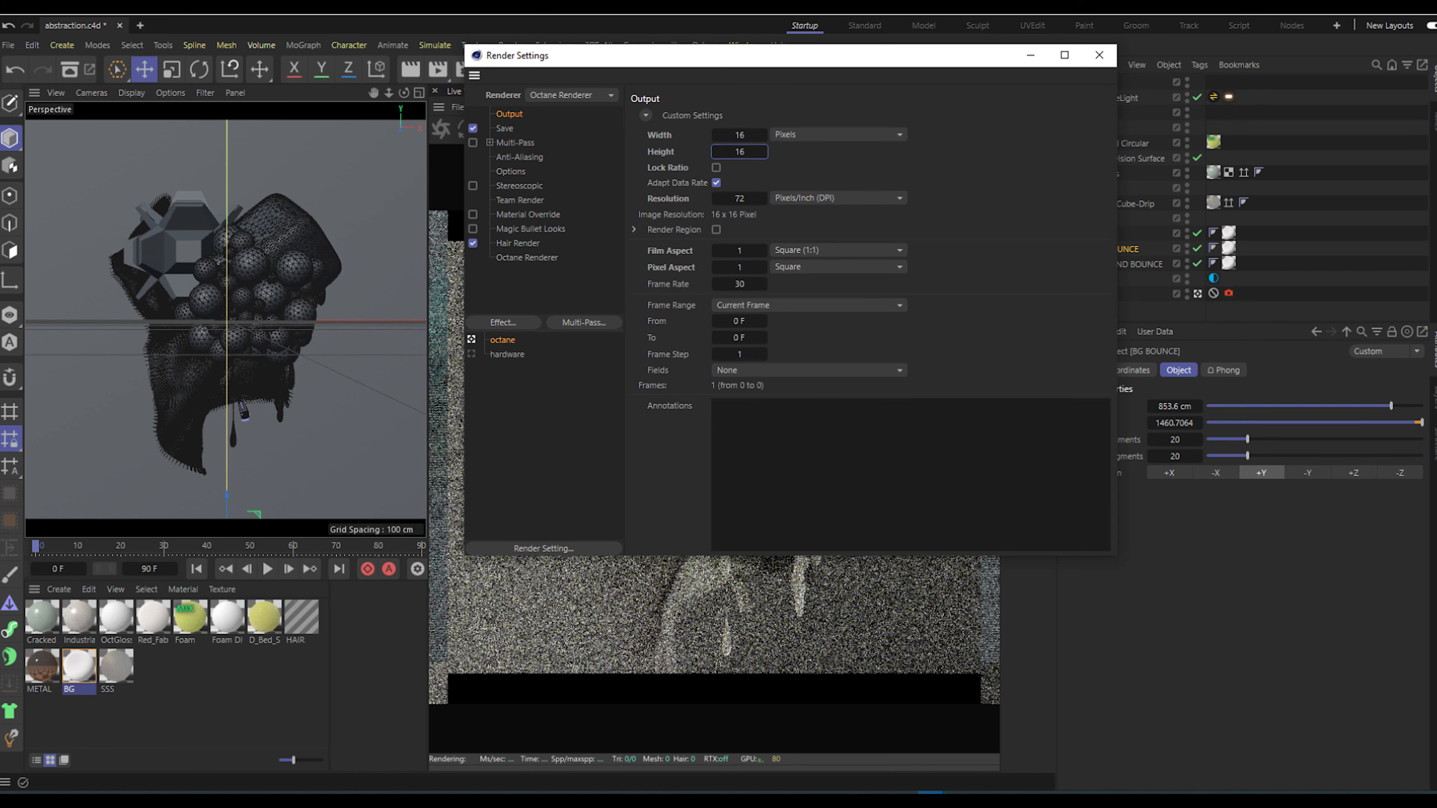
Step: Set the render output size to a width of 1080 and a height of 1920 pixels
{"action": "double_click", "coordinate": [740, 135]}
{"action": "key", "text": "Tab"}
{"action": "type", "text": "1920"}
{"action": "key", "text": "shift+Tab"}
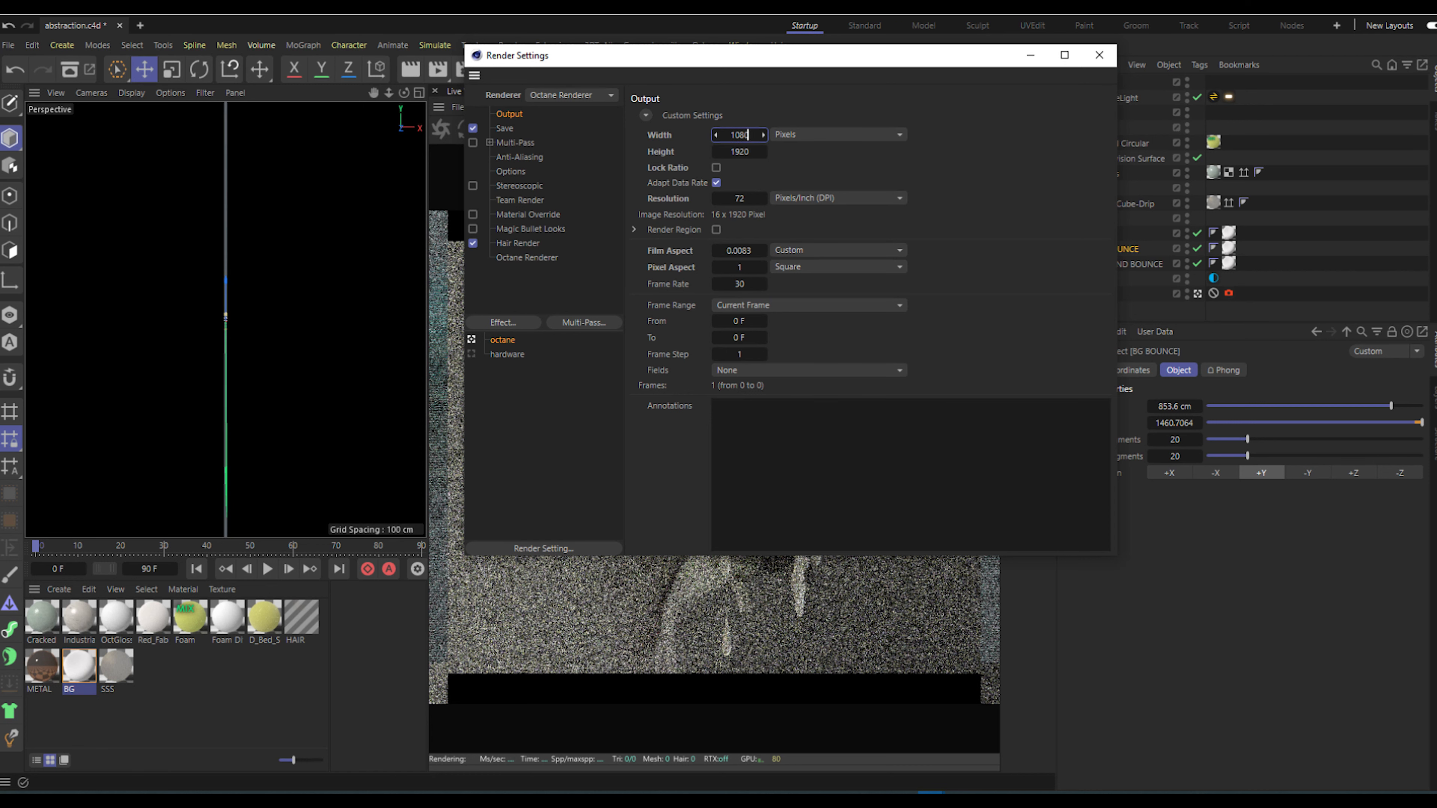
{"action": "type", "text": "1080"}
{"action": "key", "text": "Return"}
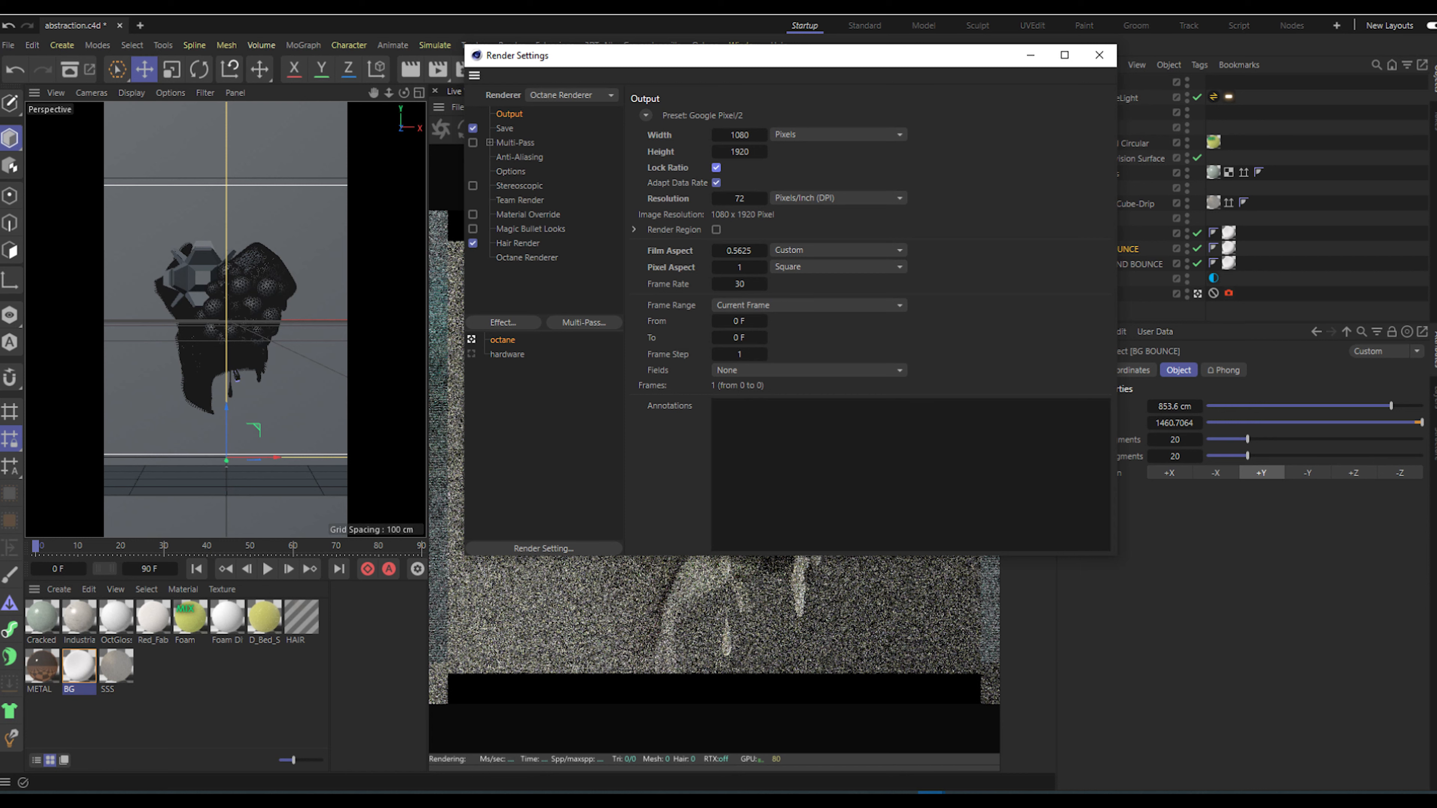
{"action": "left_click", "coordinate": [1099, 55]}
Step: Delete the Protection tag from the camera and move the camera closer so the sculpture fills the portrait frame
{"action": "left_click", "coordinate": [1214, 293]}
{"action": "key", "text": "Delete"}
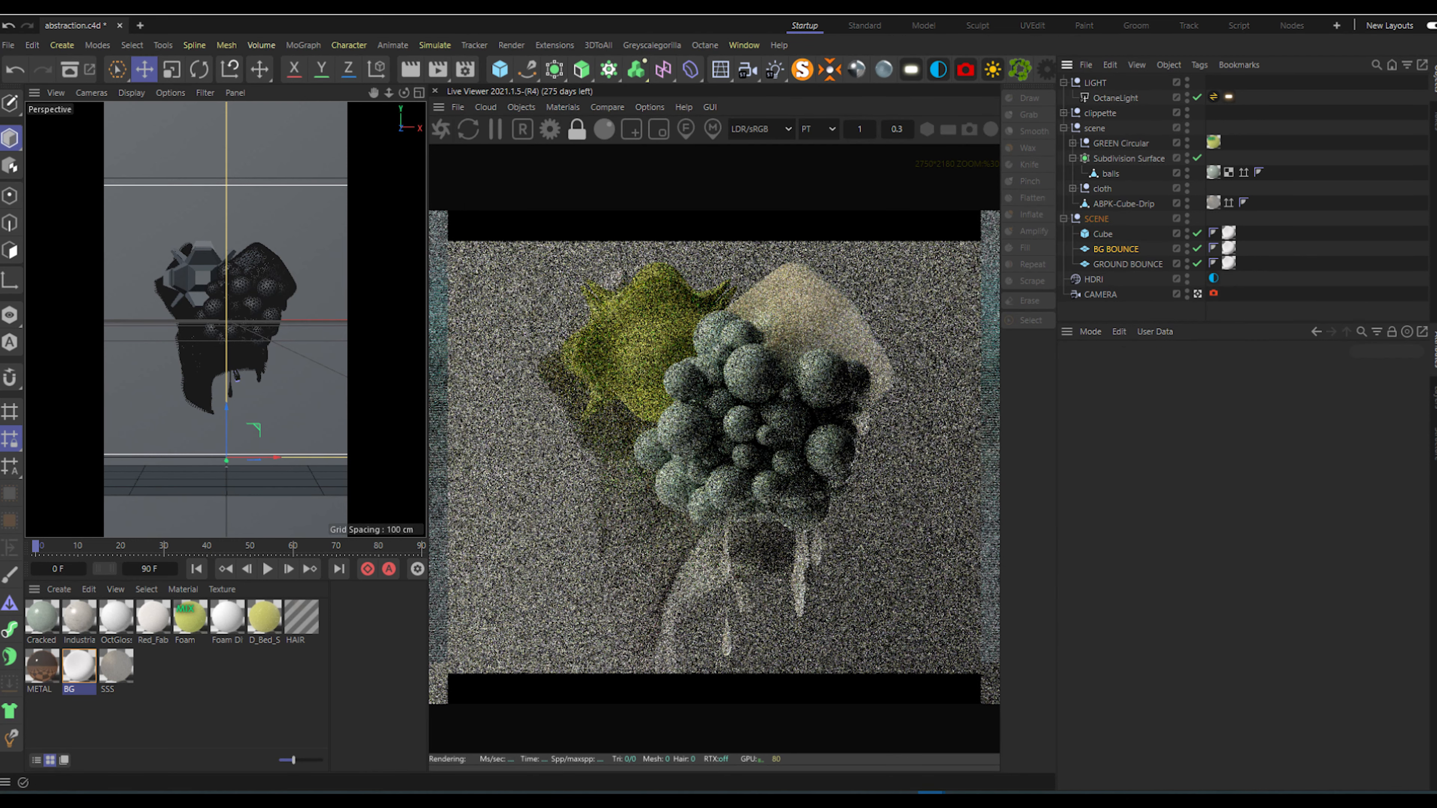
{"action": "left_click", "coordinate": [1214, 294]}
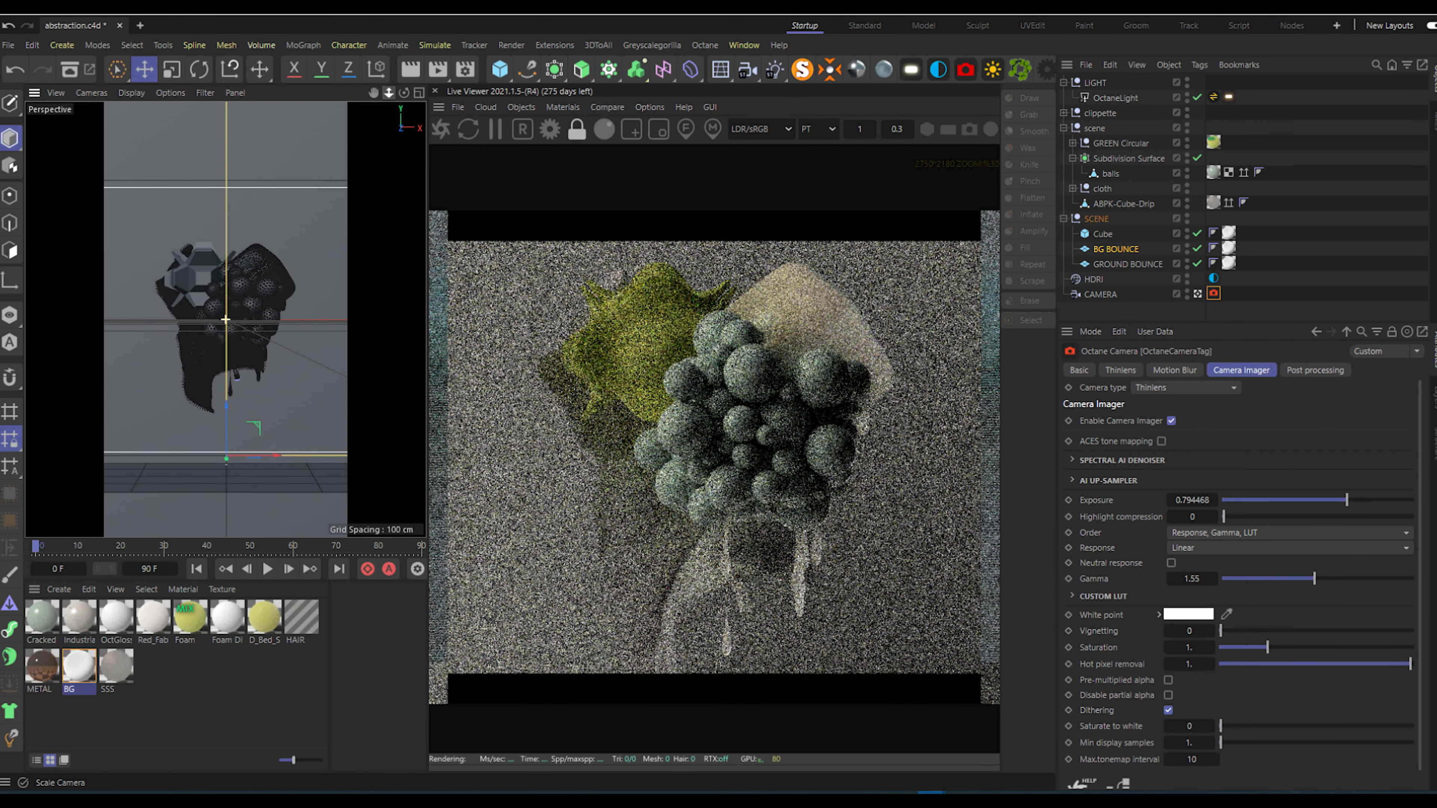
{"action": "scroll", "coordinate": [225, 320], "scroll_direction": "up", "scroll_amount": 5}
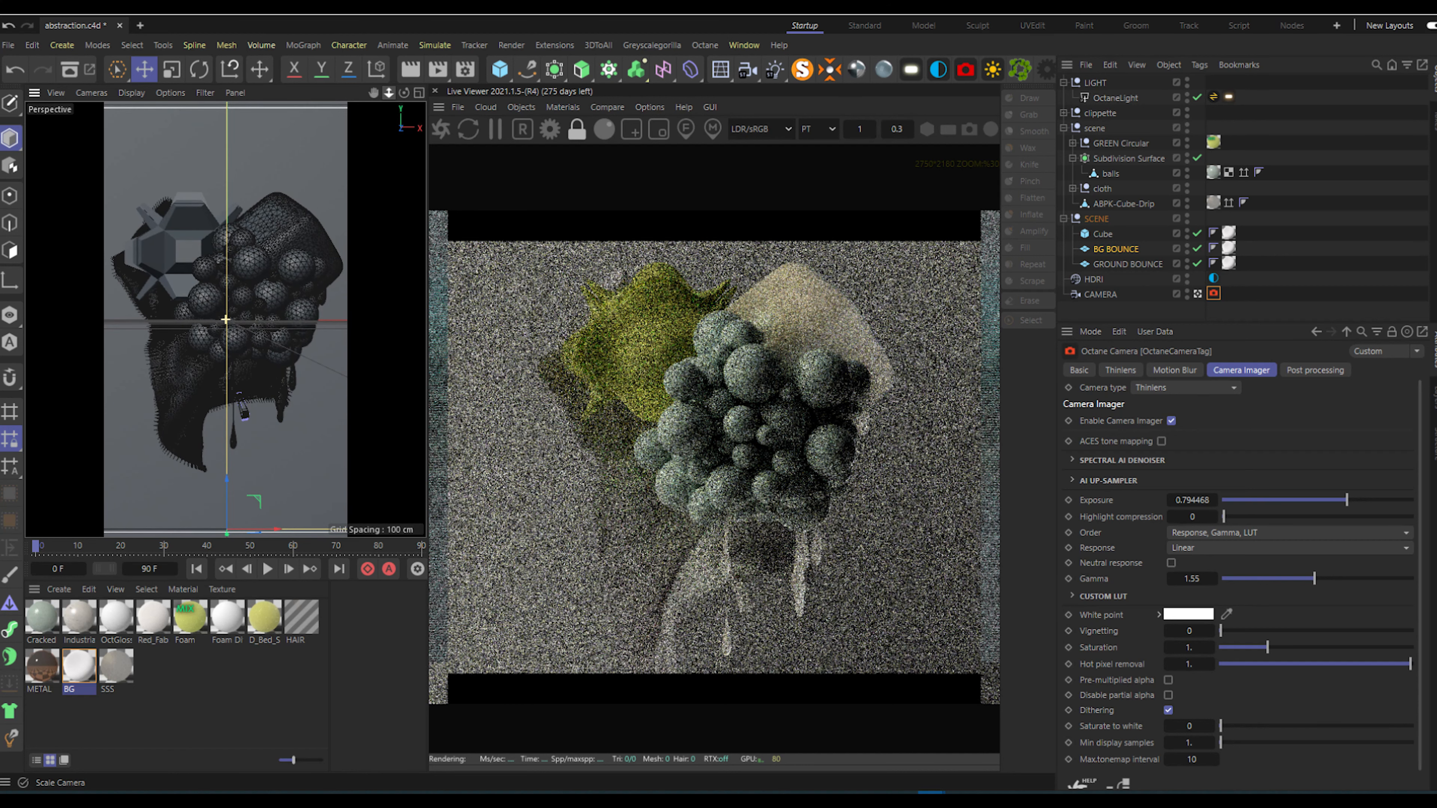
{"action": "left_click_drag", "start_coordinate": [389, 92], "coordinate": [386, 93]}
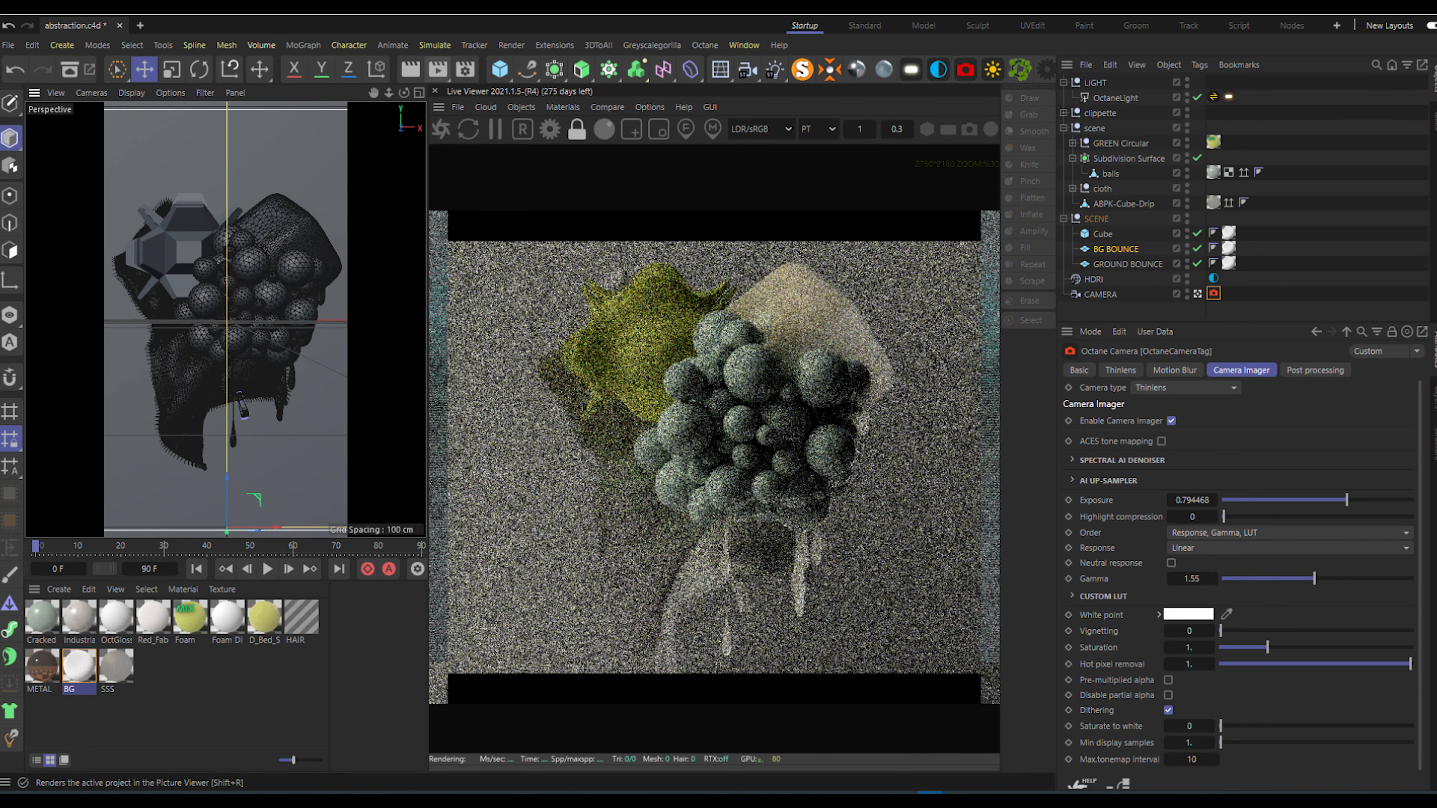
Step: Widen the render output to 1380 pixels with the ratio unlocked, keeping the height at 1920 pixels
{"action": "left_click", "coordinate": [464, 69]}
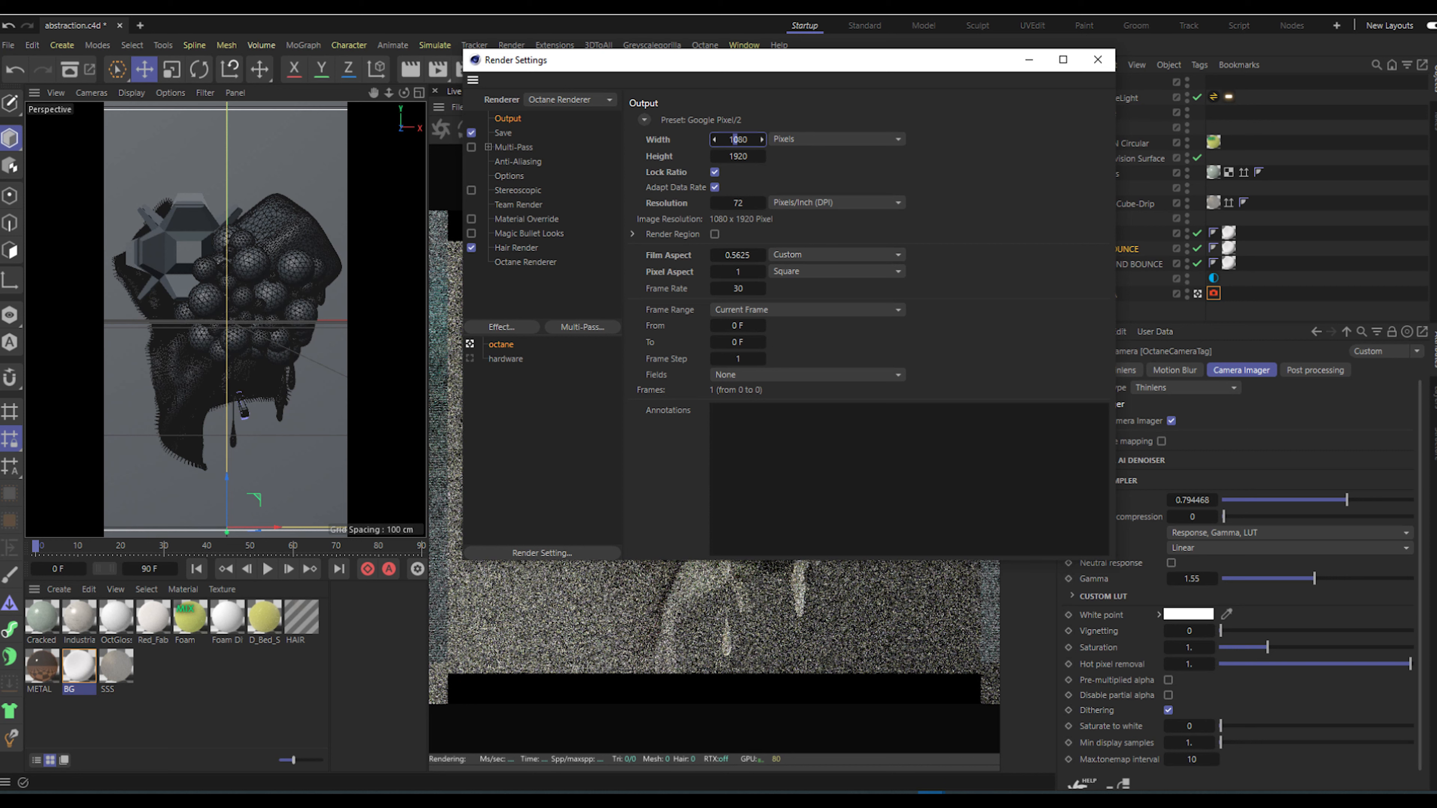
{"action": "key", "text": "Return"}
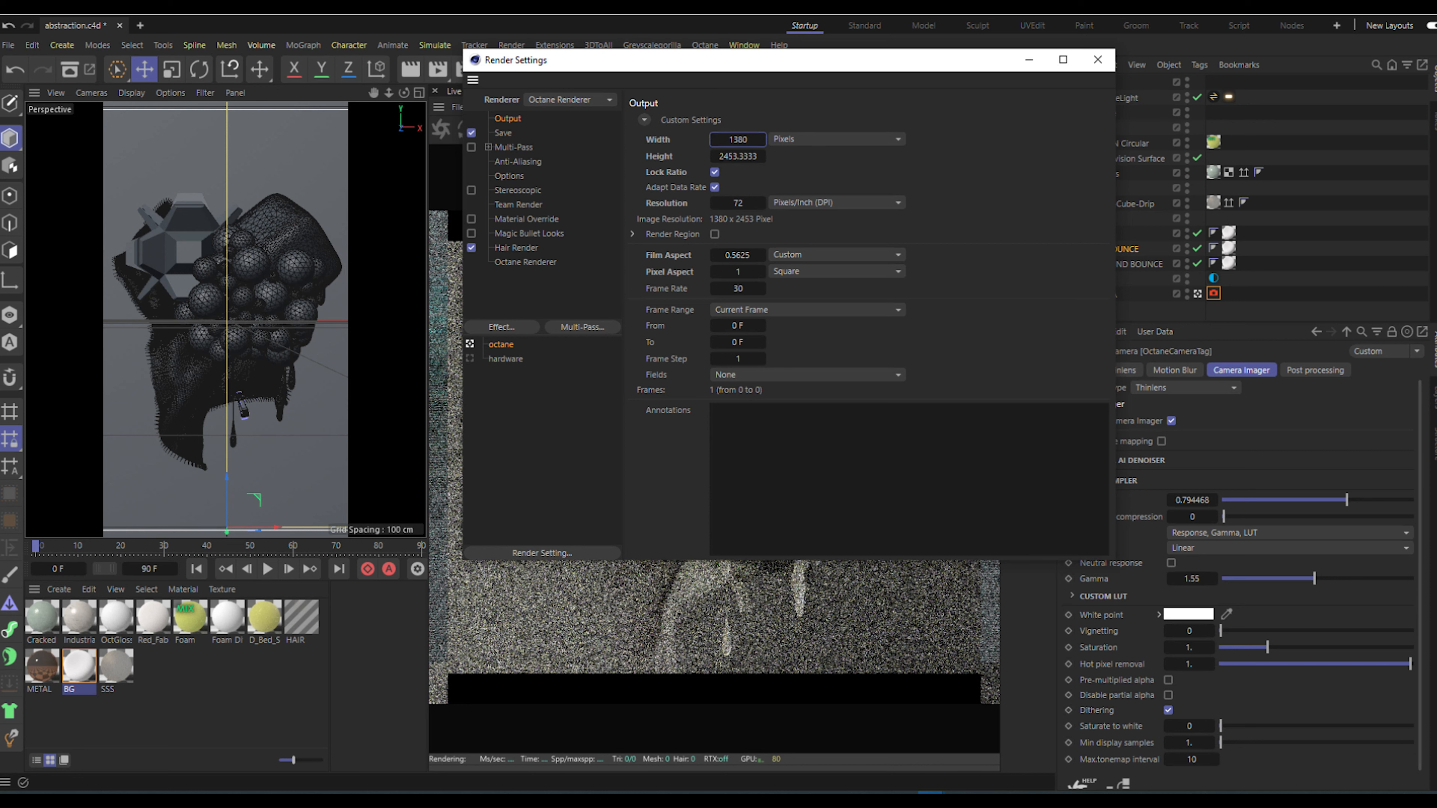
{"action": "key", "text": "ctrl+z"}
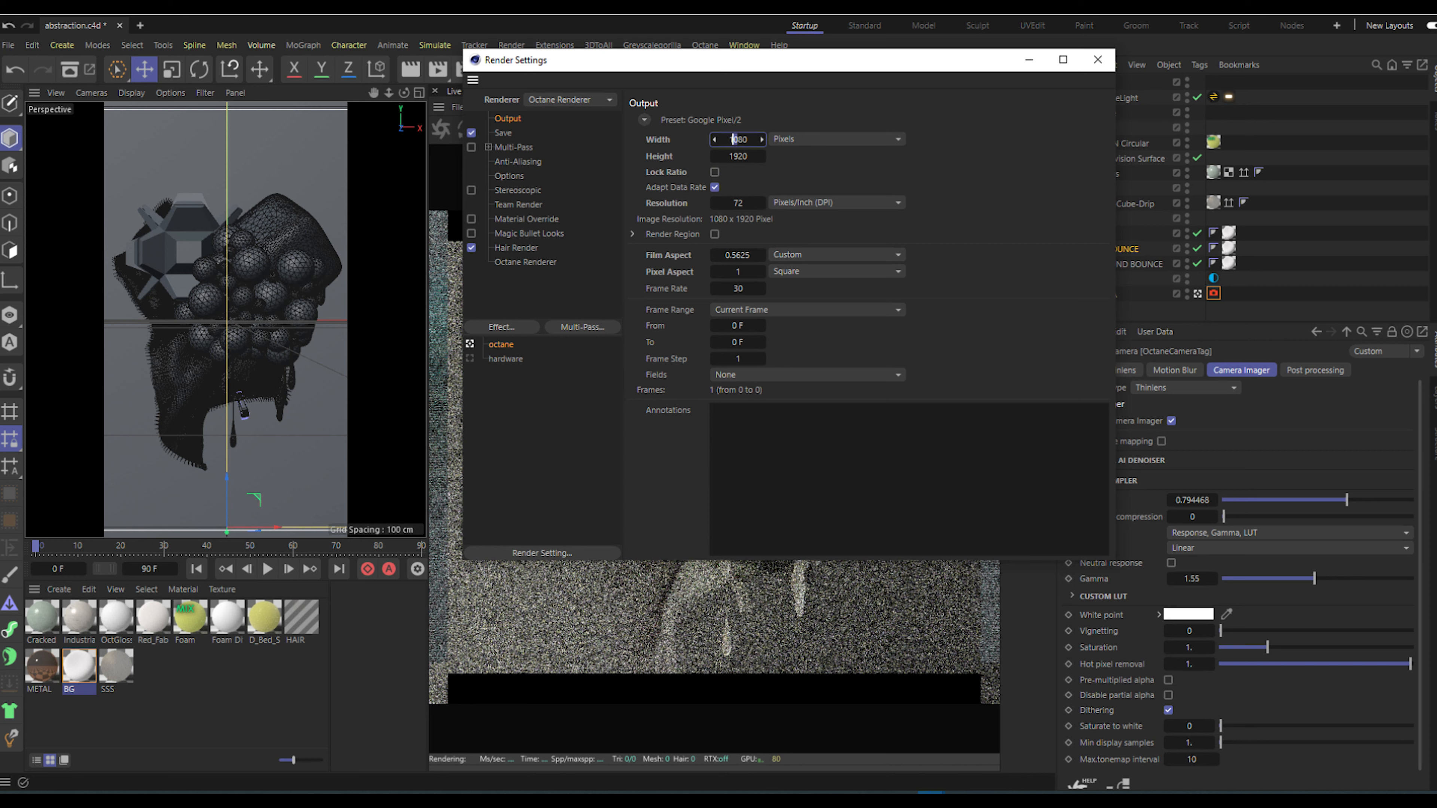
{"action": "key", "text": "Return"}
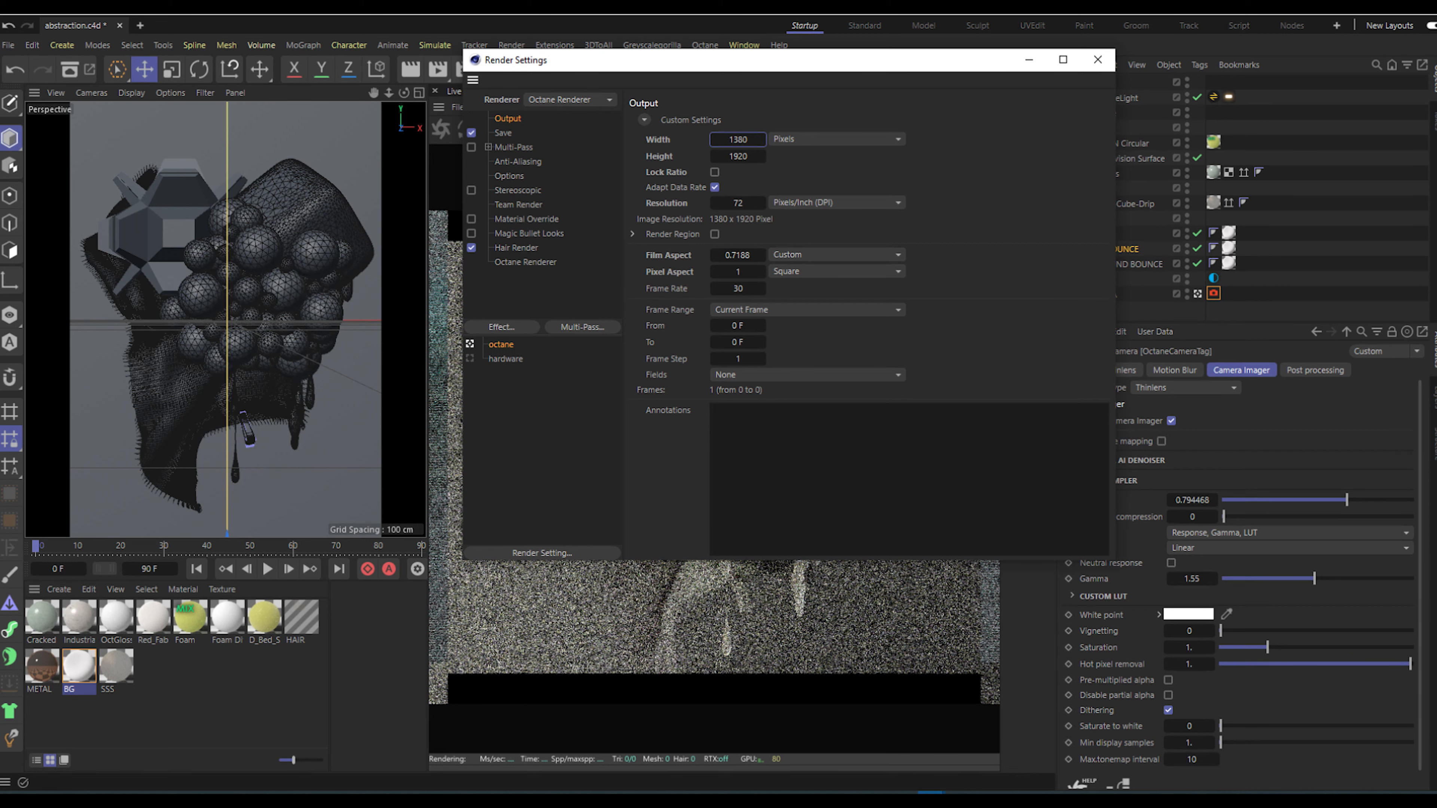
{"action": "left_click", "coordinate": [1030, 59]}
Step: Lock the camera with a new Protection tag and toggle the HDRI's visibility off and back on
{"action": "right_click", "coordinate": [1152, 294]}
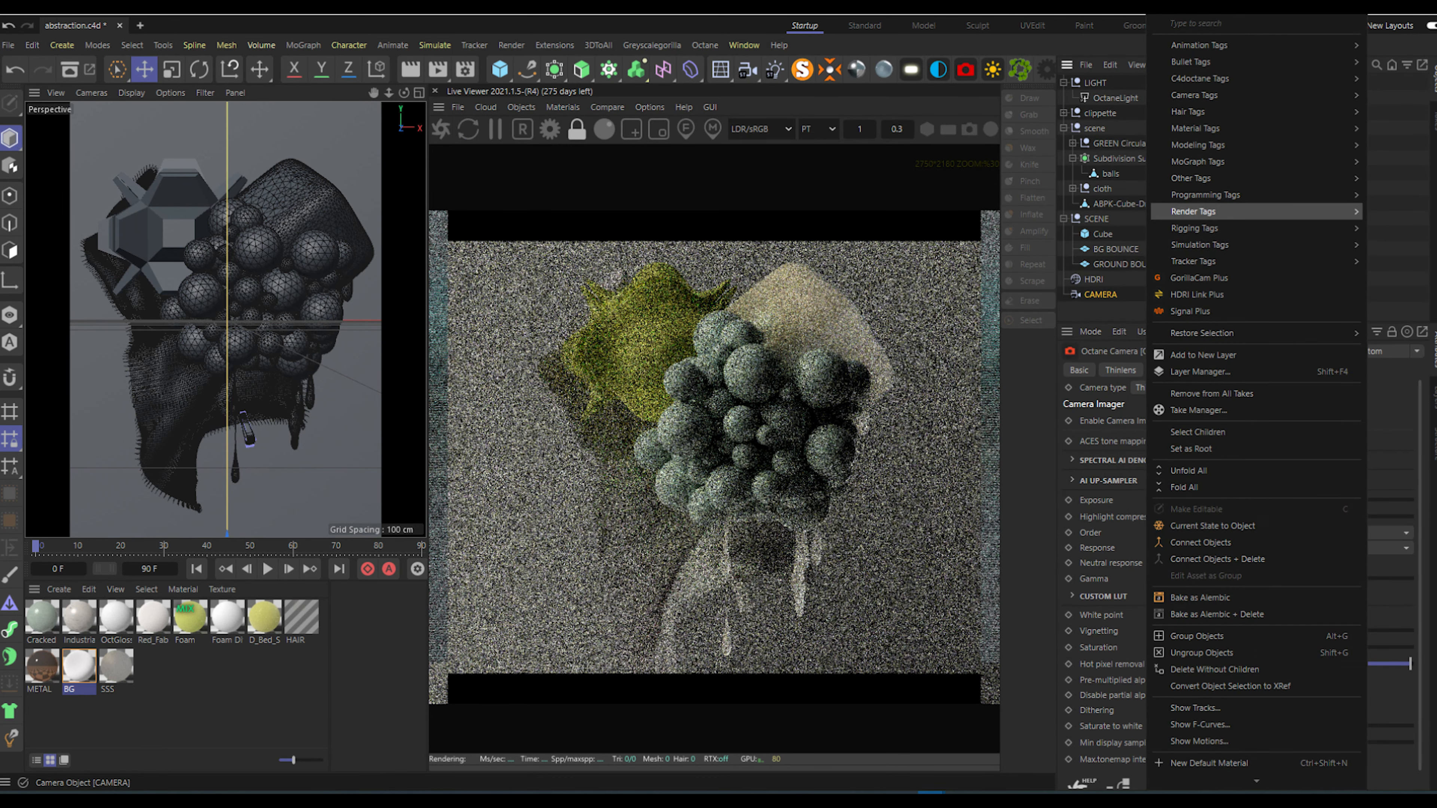
{"action": "mouse_move", "coordinate": [1194, 211]}
{"action": "left_click", "coordinate": [1097, 413]}
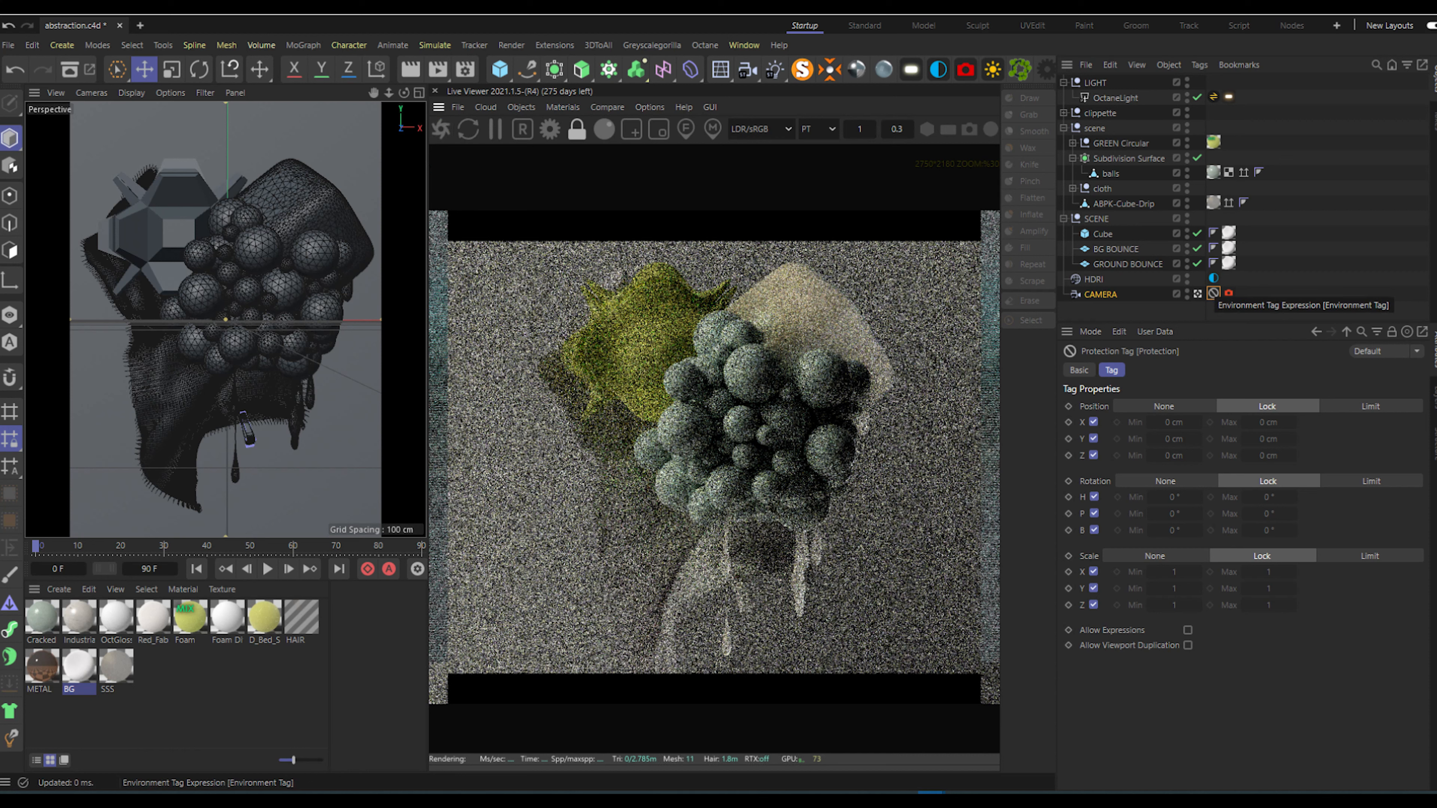
{"action": "left_click", "coordinate": [1188, 277], "text": "alt"}
{"action": "left_click", "coordinate": [1188, 277], "text": "alt"}
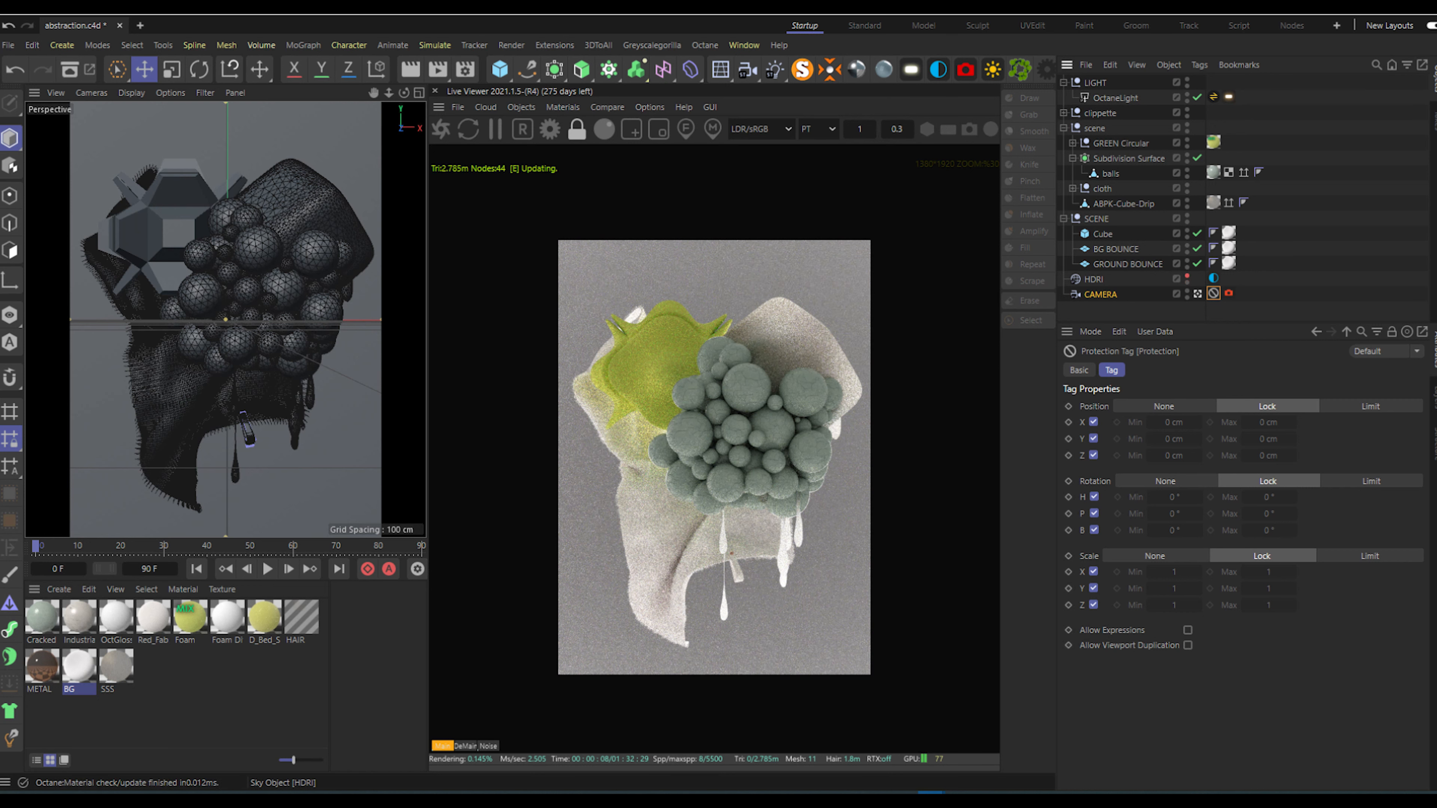
Step: Set the Octane camera's imager response to sRGB
{"action": "left_click", "coordinate": [1229, 293]}
{"action": "left_click", "coordinate": [1291, 547]}
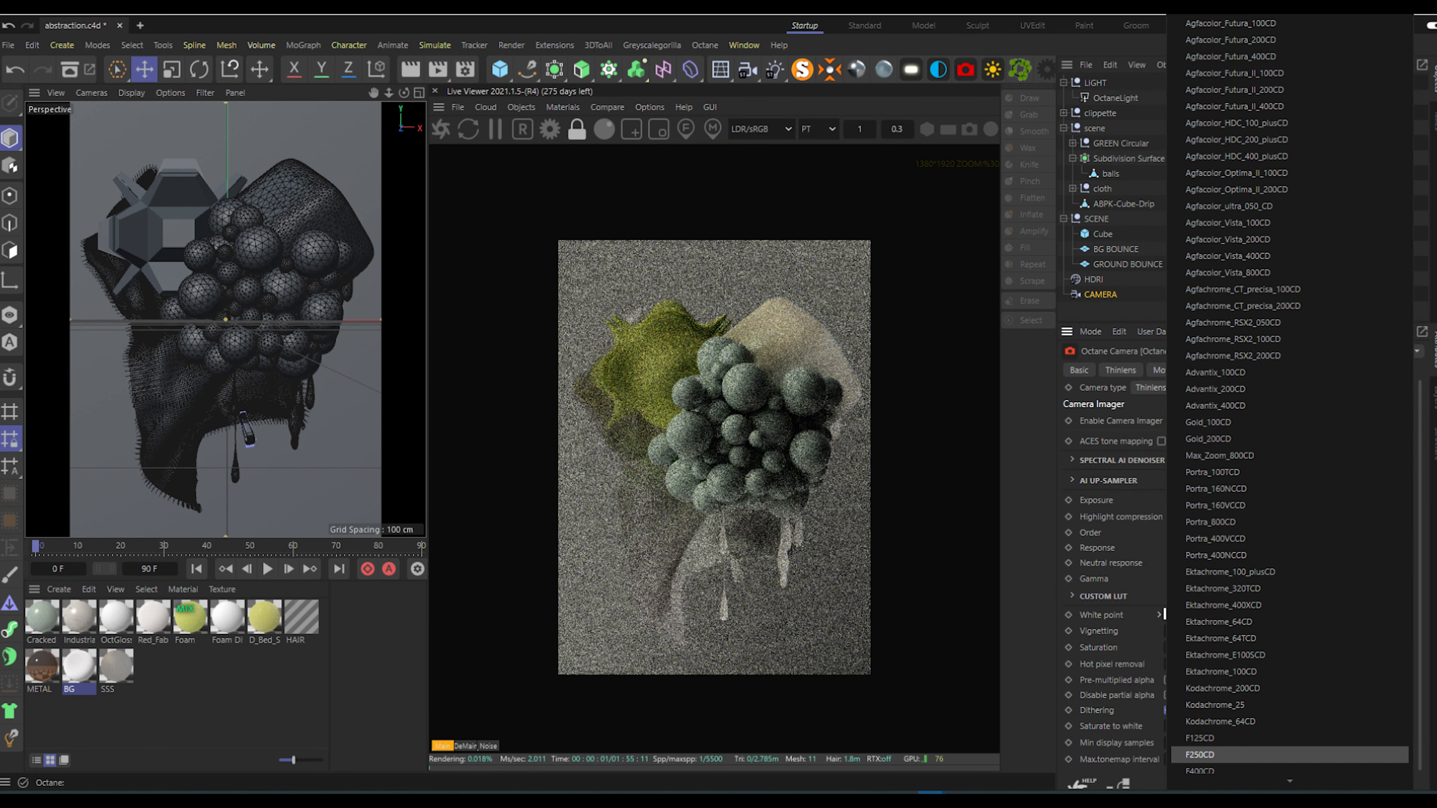
{"action": "left_click", "coordinate": [1290, 734]}
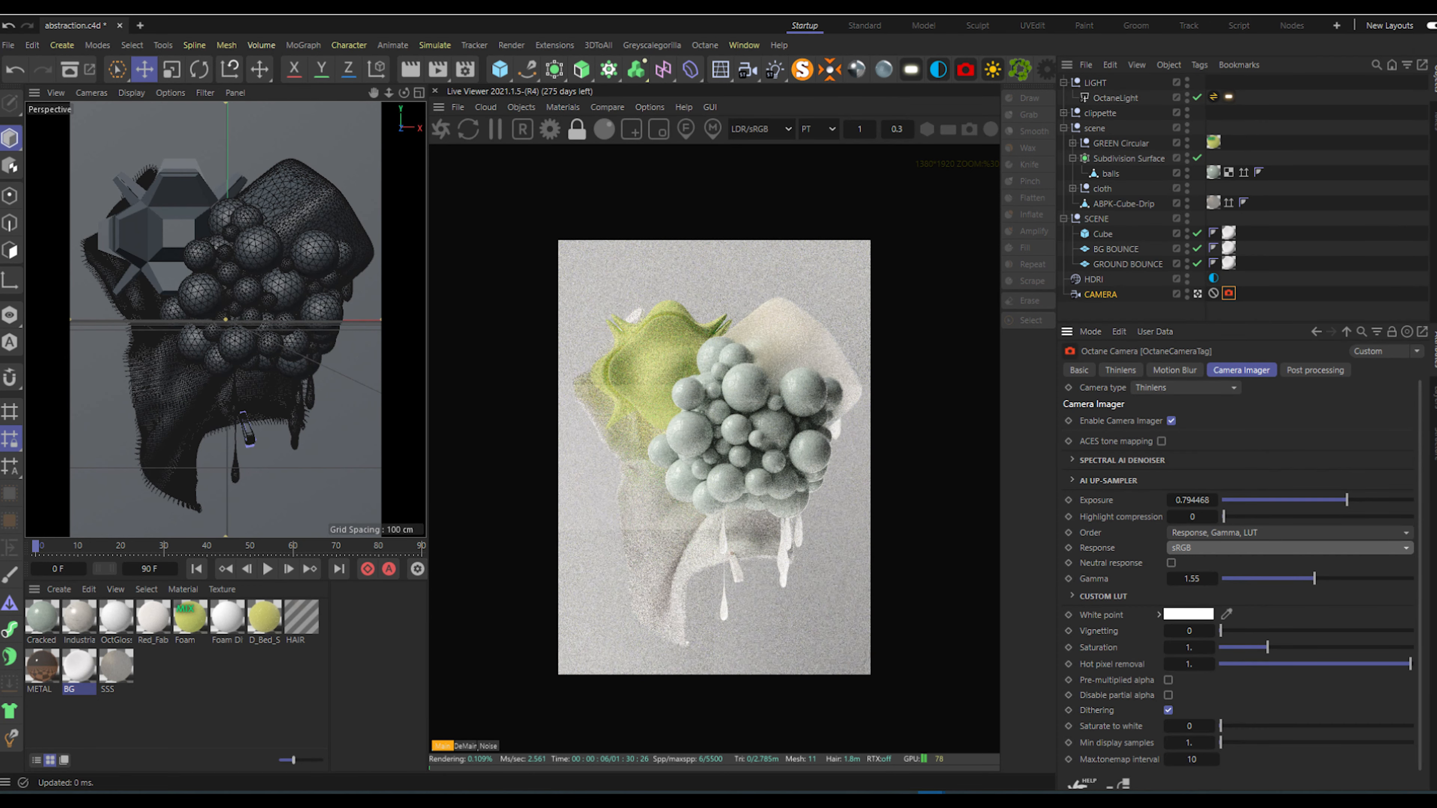
{"action": "scroll", "coordinate": [715, 447], "scroll_direction": "up", "scroll_amount": 2}
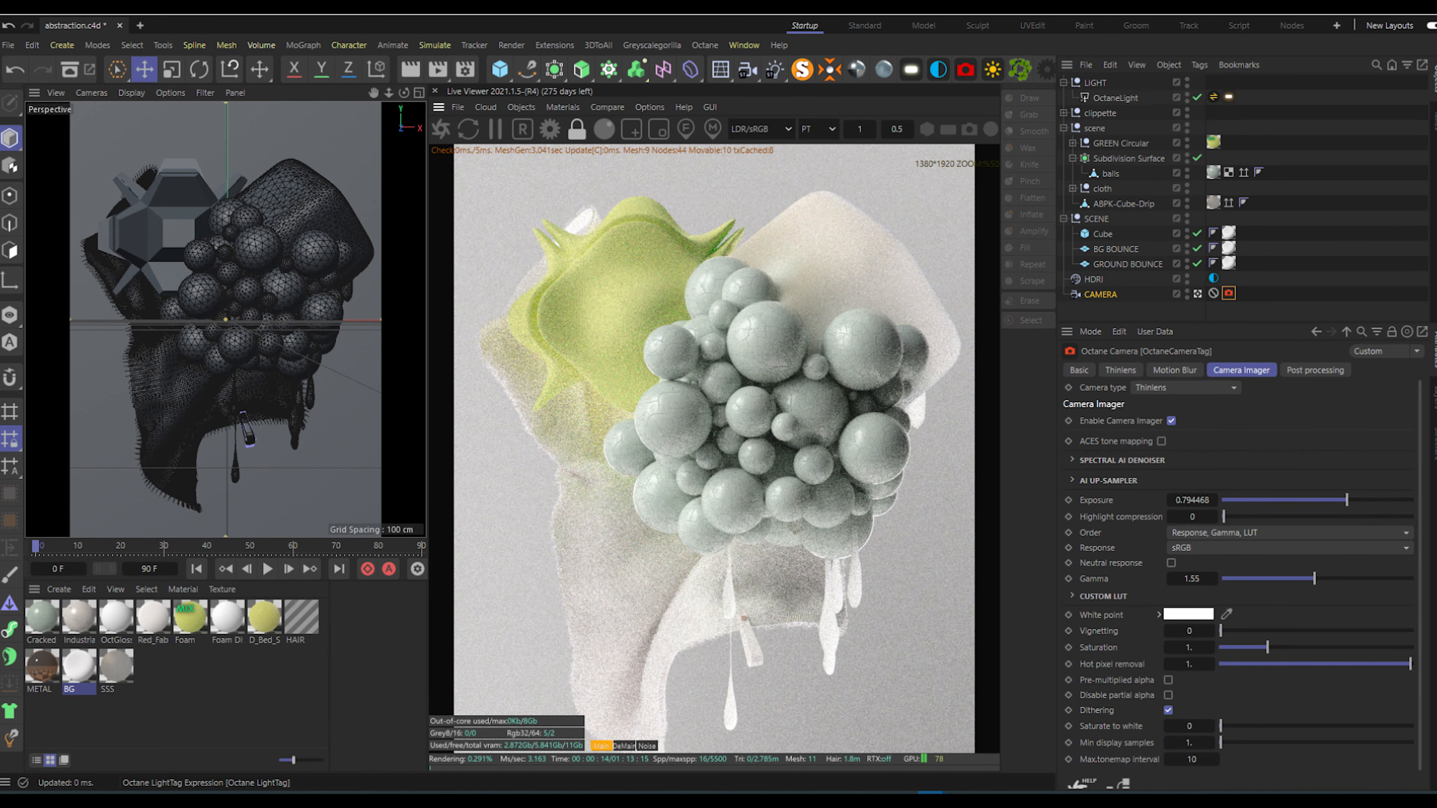
Step: Set the Octane light's power to 7
{"action": "left_click", "coordinate": [1228, 97]}
{"action": "left_click_drag", "start_coordinate": [1349, 406], "coordinate": [1345, 406]}
{"action": "double_click", "coordinate": [1187, 406]}
{"action": "type", "text": "7"}
{"action": "key", "text": "Return"}
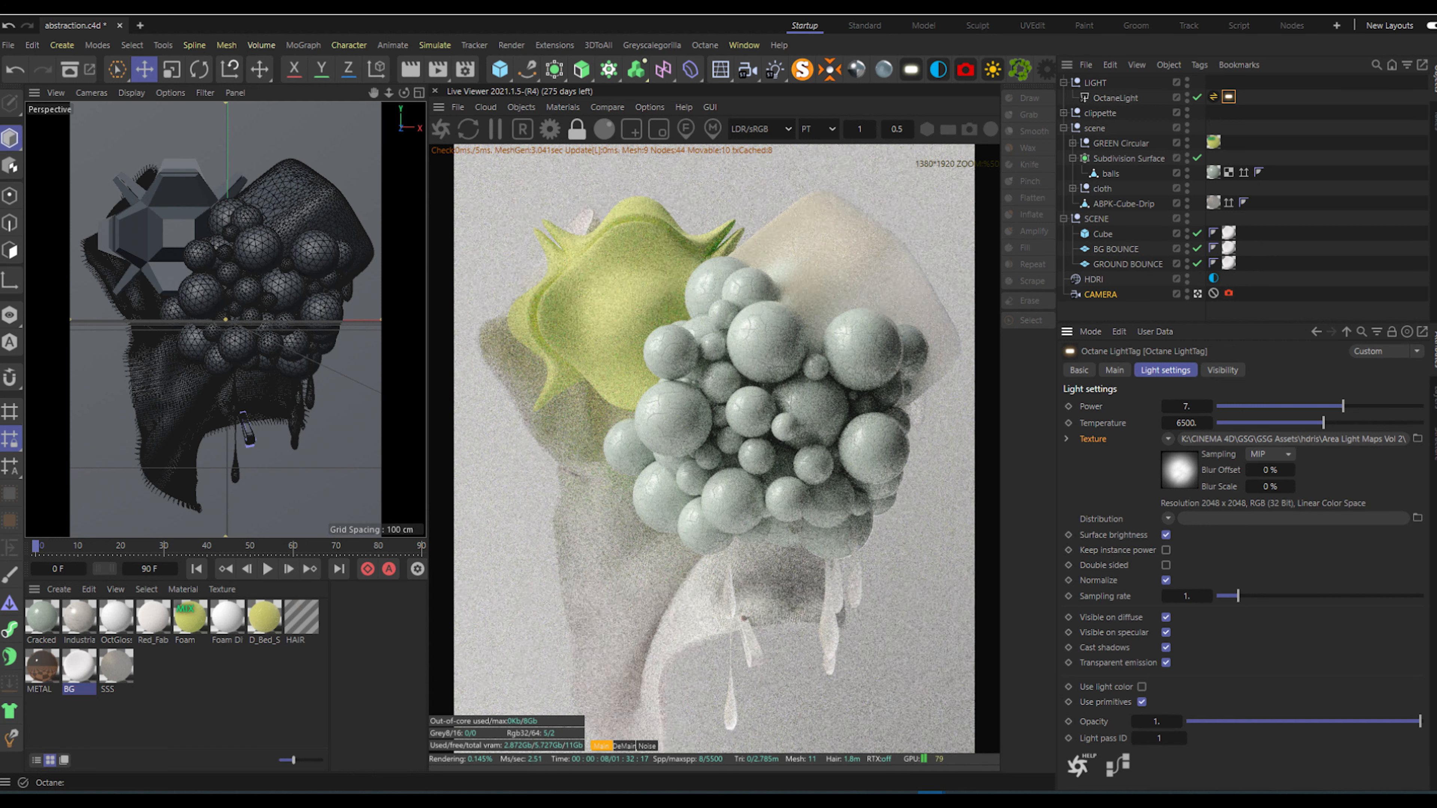
Step: Change the BG material's diffuse colour to black and put the material editor away
{"action": "double_click", "coordinate": [80, 667]}
{"action": "left_click", "coordinate": [113, 448]}
{"action": "left_click", "coordinate": [358, 290]}
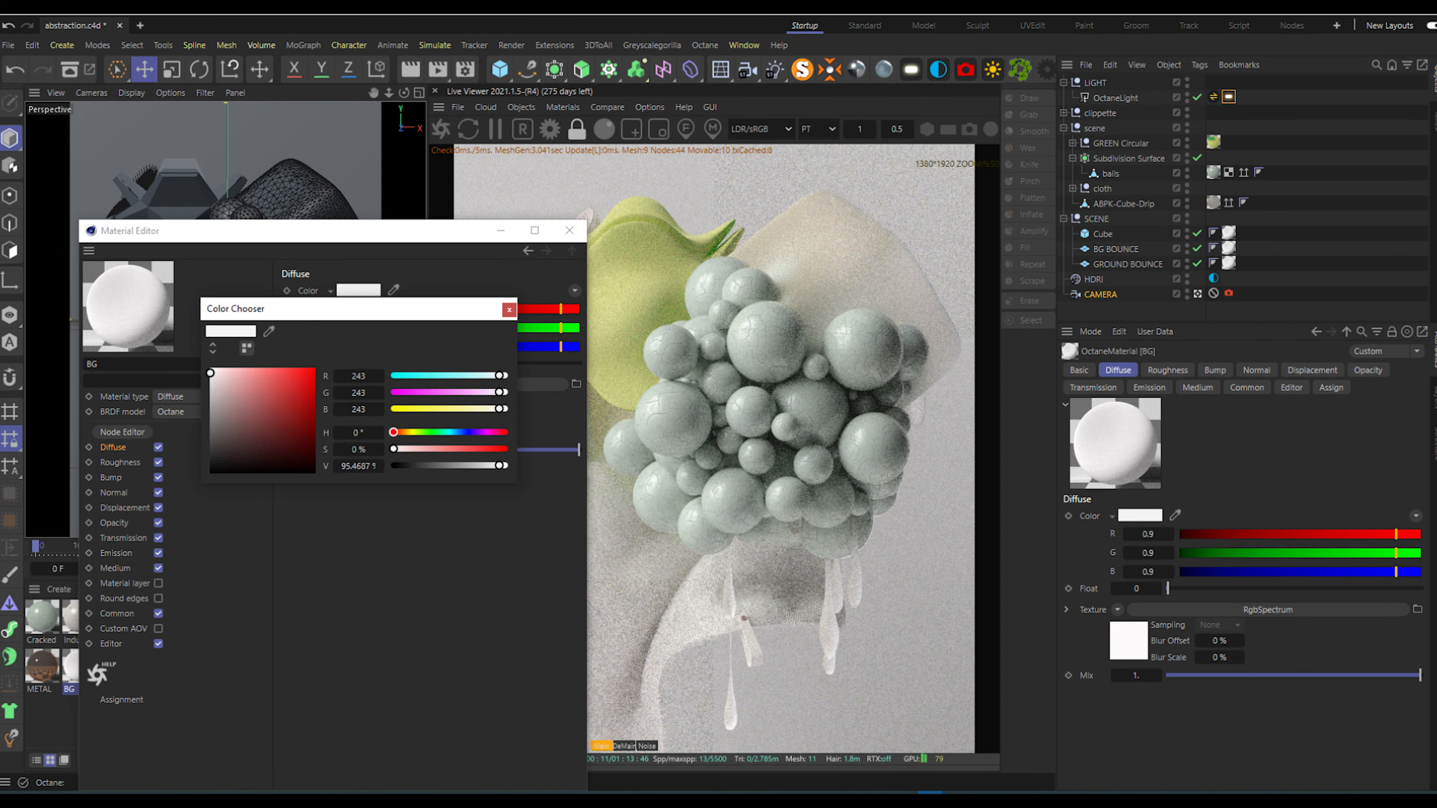
{"action": "left_click", "coordinate": [211, 474]}
{"action": "left_click", "coordinate": [510, 310]}
{"action": "left_click", "coordinate": [501, 231]}
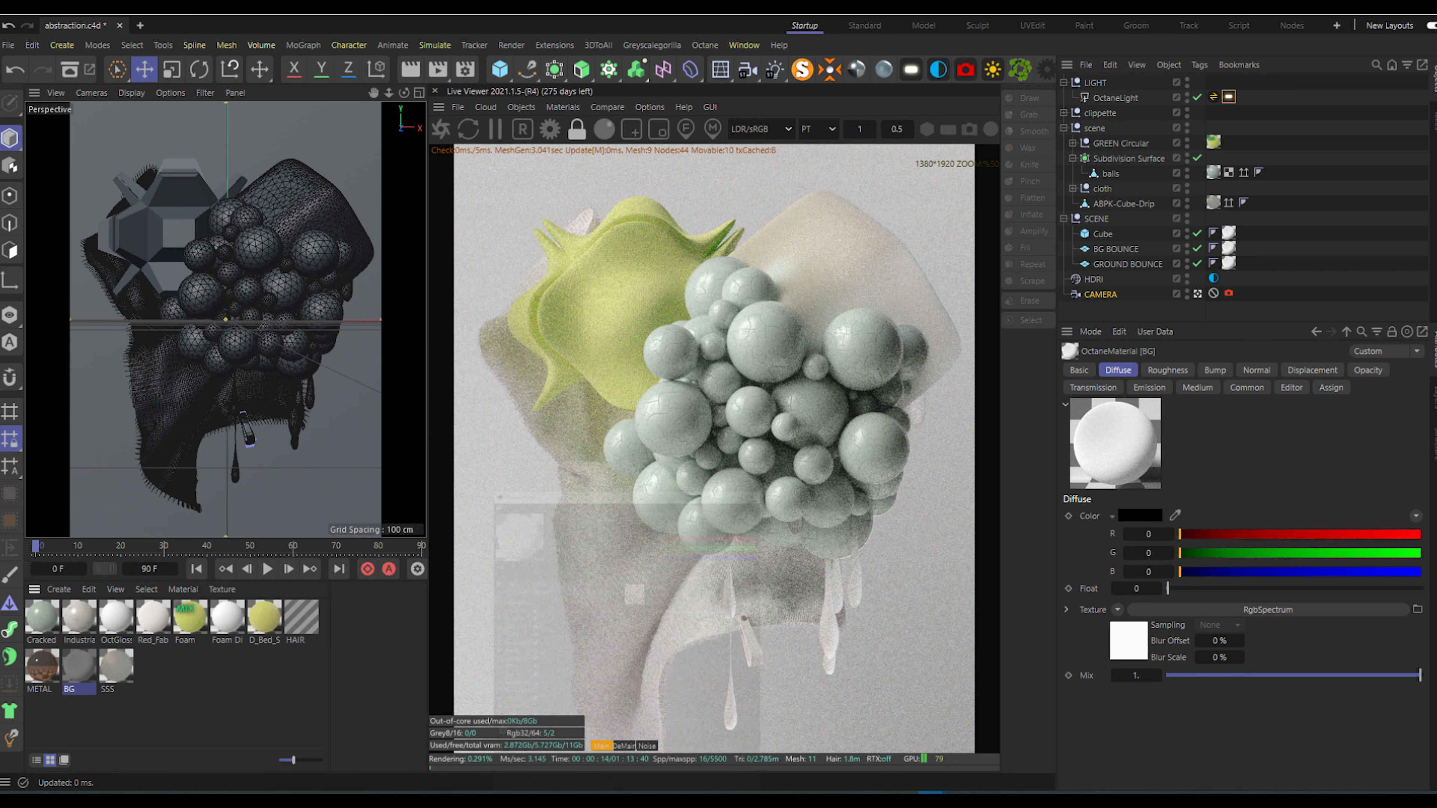
Step: Set the RgbSpectrum texture colour in the BG material's diffuse channel to black
{"action": "double_click", "coordinate": [79, 667]}
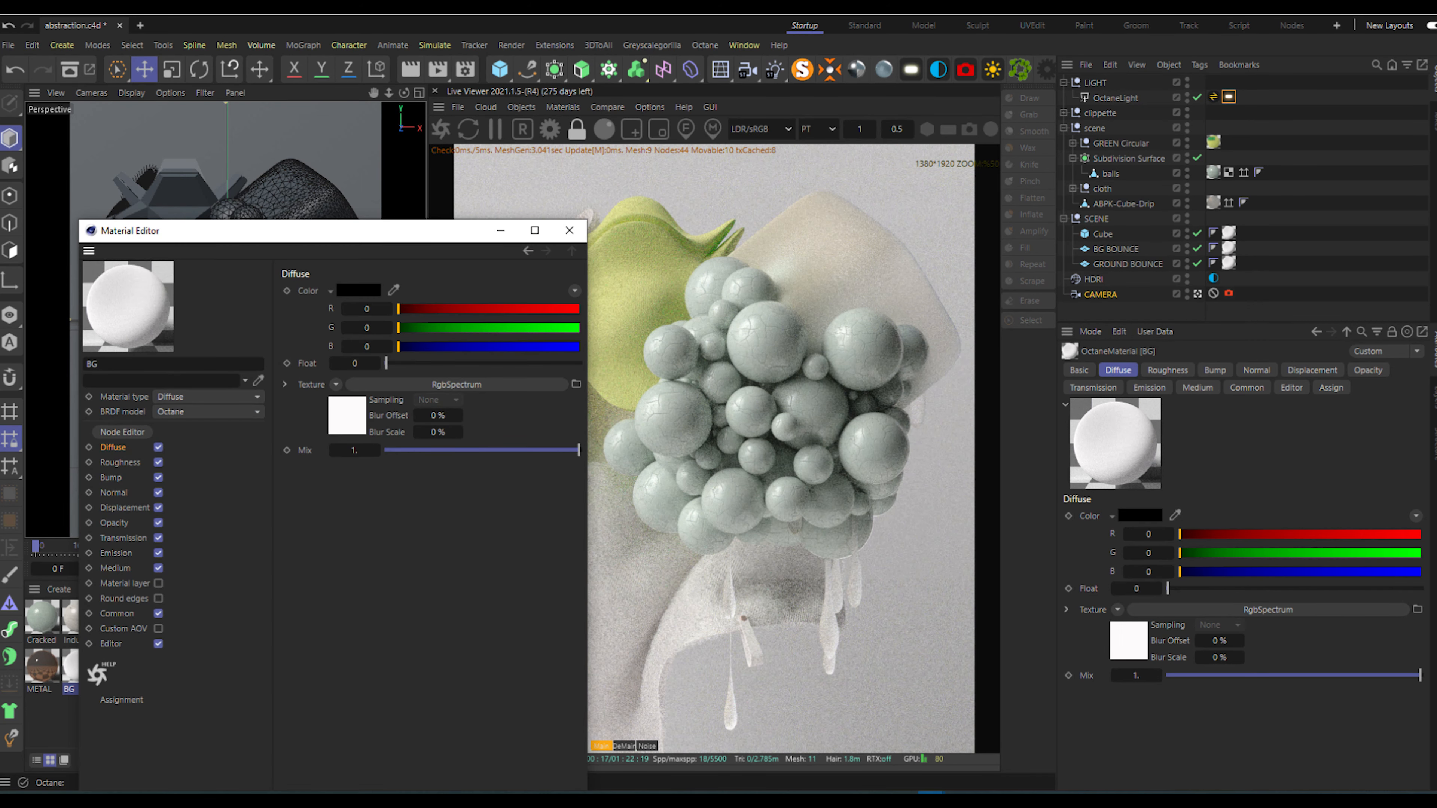
{"action": "left_click", "coordinate": [456, 386]}
{"action": "left_click", "coordinate": [352, 305]}
{"action": "left_click", "coordinate": [204, 485]}
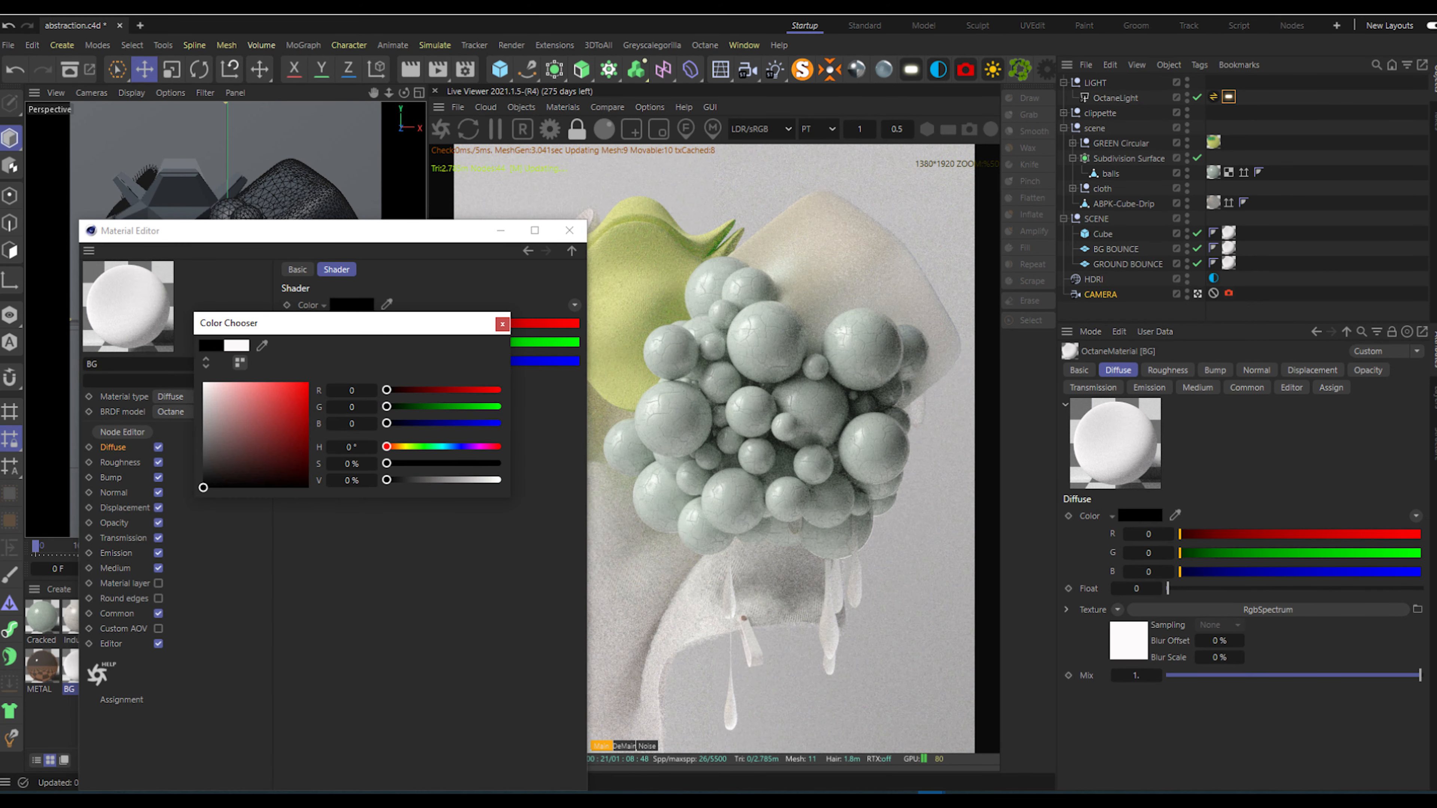
Step: Put away the colour chooser and material editor and fit the whole portrait render in the Live Viewer
{"action": "left_click", "coordinate": [503, 325]}
{"action": "left_click", "coordinate": [501, 230]}
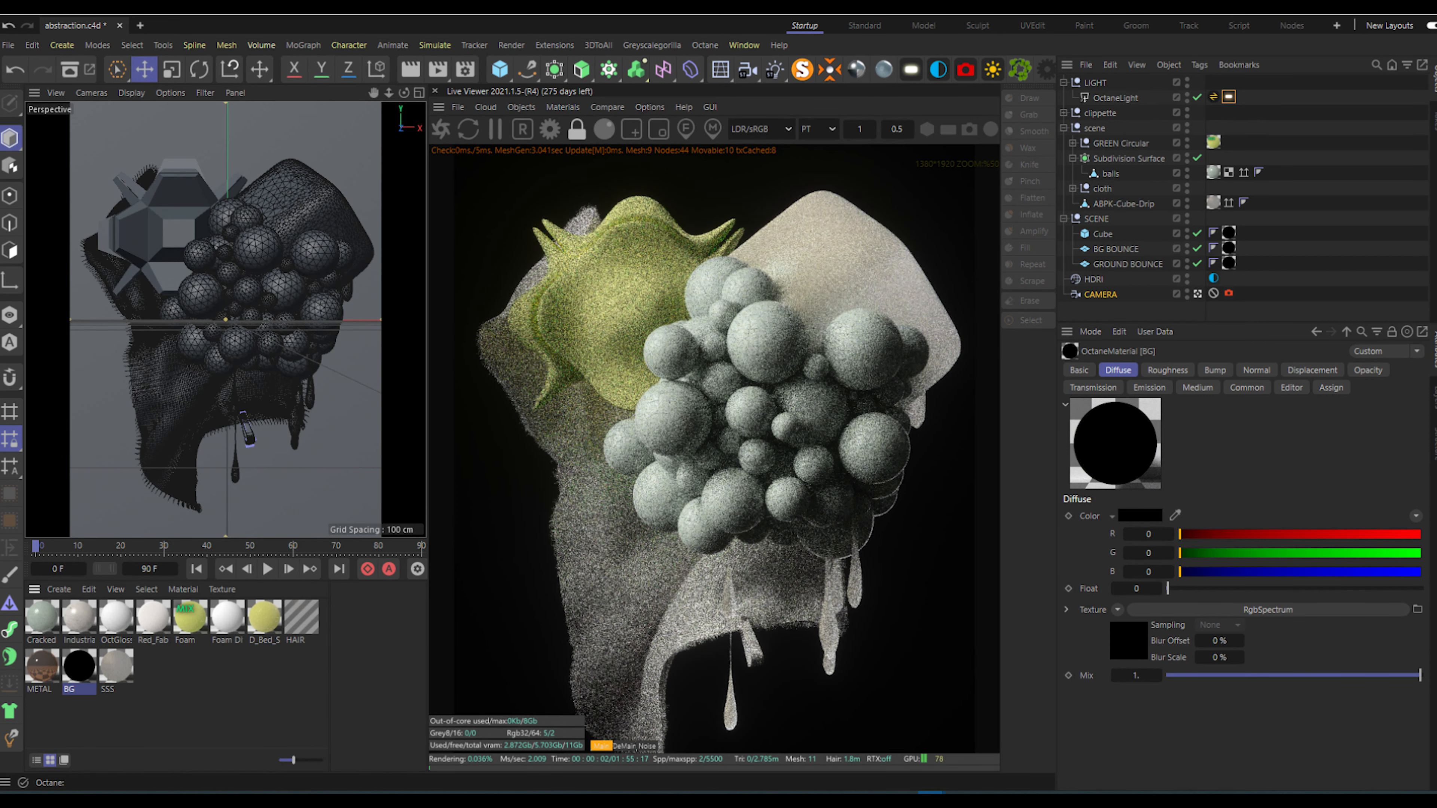
{"action": "scroll", "coordinate": [714, 453], "scroll_direction": "down", "scroll_amount": 2}
{"action": "scroll", "coordinate": [714, 453], "scroll_direction": "up", "scroll_amount": 1}
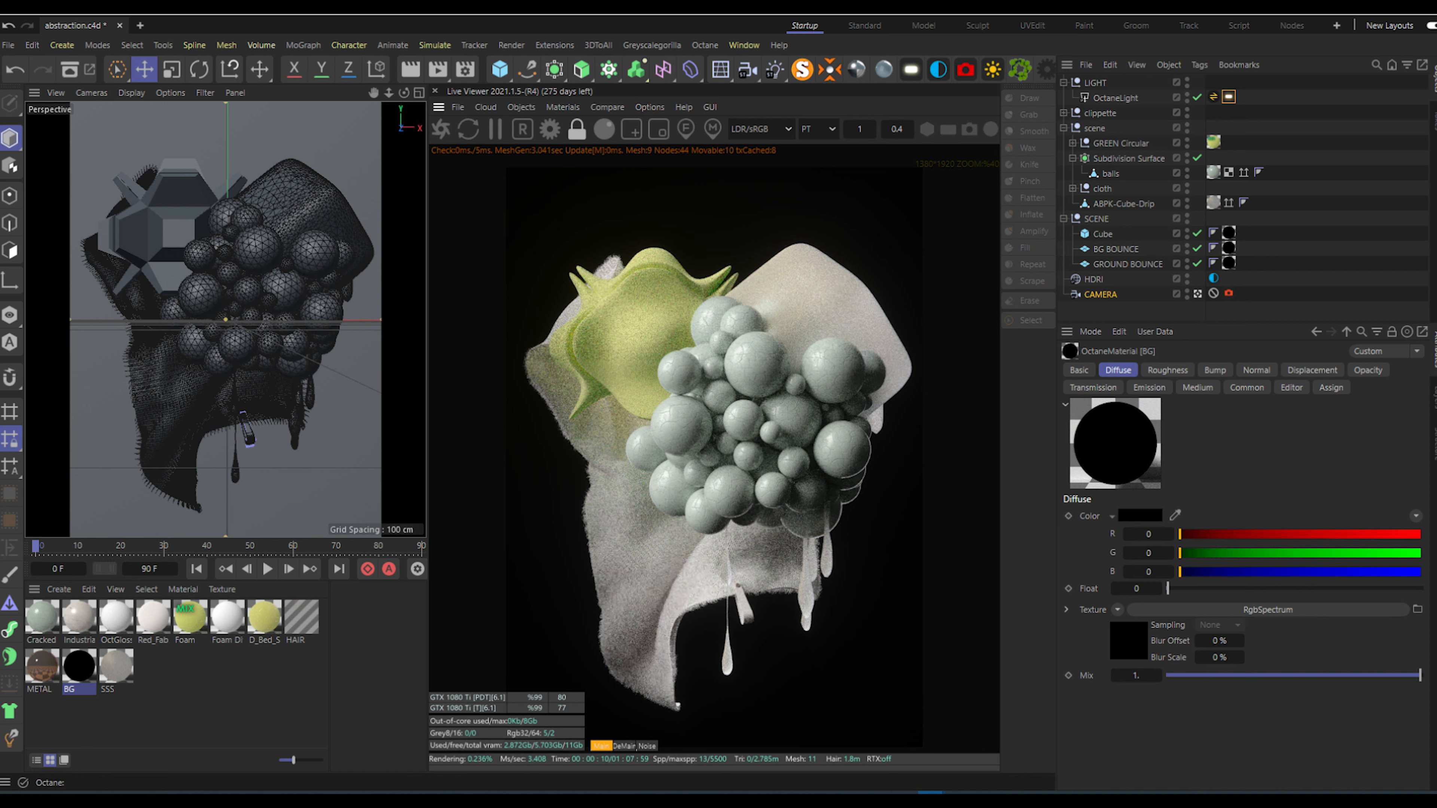
Step: Set the OctaneLight's power to 2 in its light settings
{"action": "left_click", "coordinate": [1228, 97]}
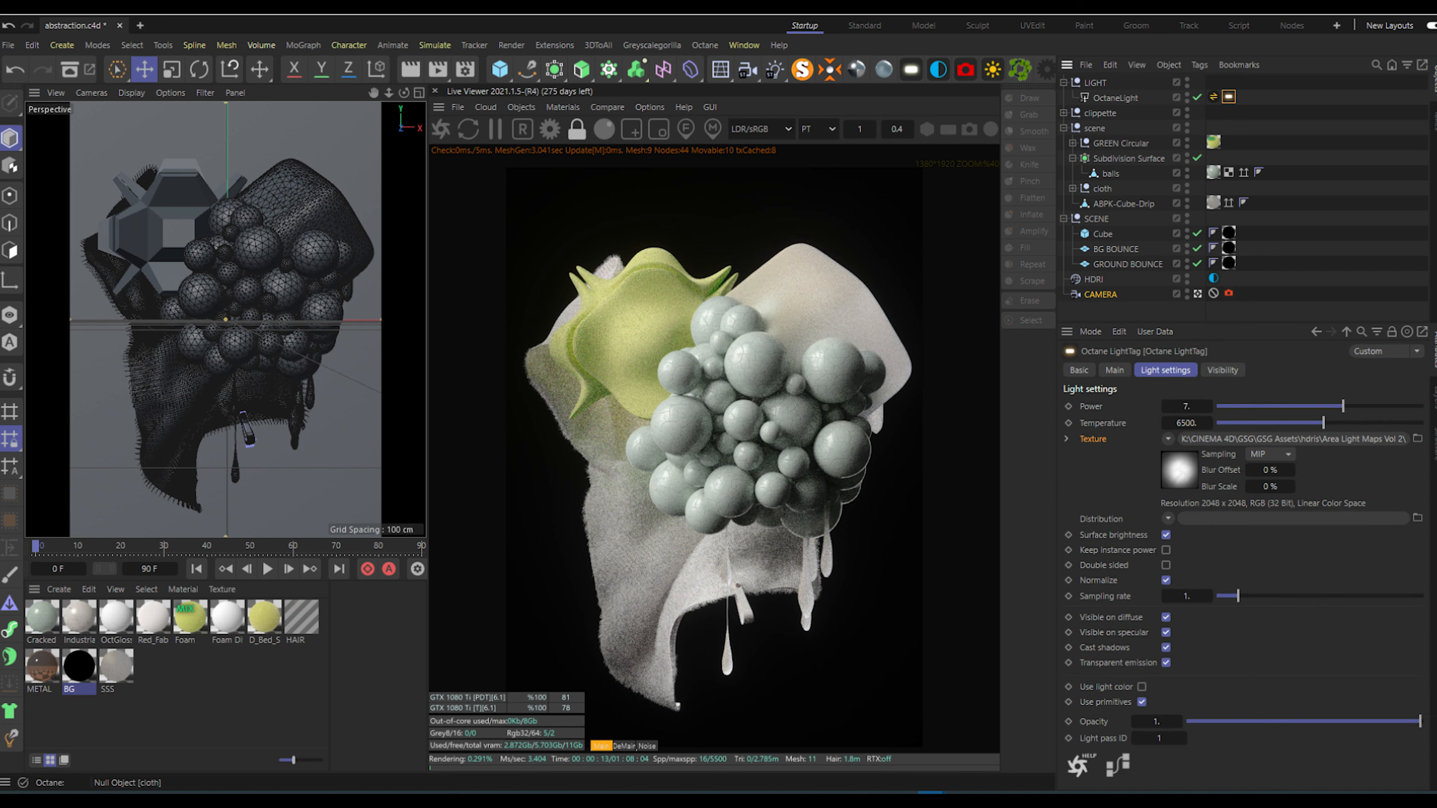
{"action": "double_click", "coordinate": [1187, 406]}
{"action": "type", "text": "2"}
{"action": "key", "text": "Return"}
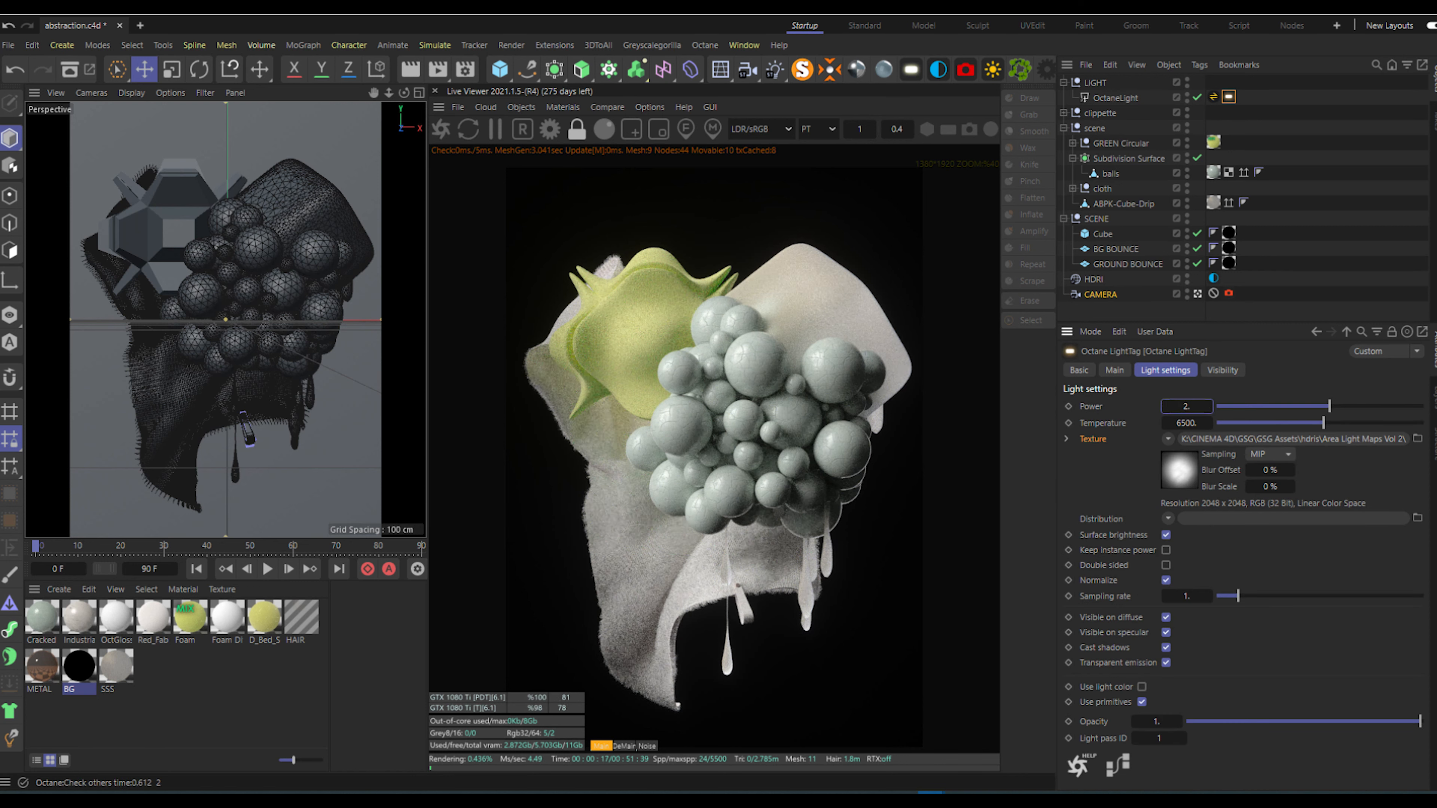
Step: Collapse the cloth and scene hierarchies in the object list and expand the clippette group
{"action": "left_click", "coordinate": [1072, 189]}
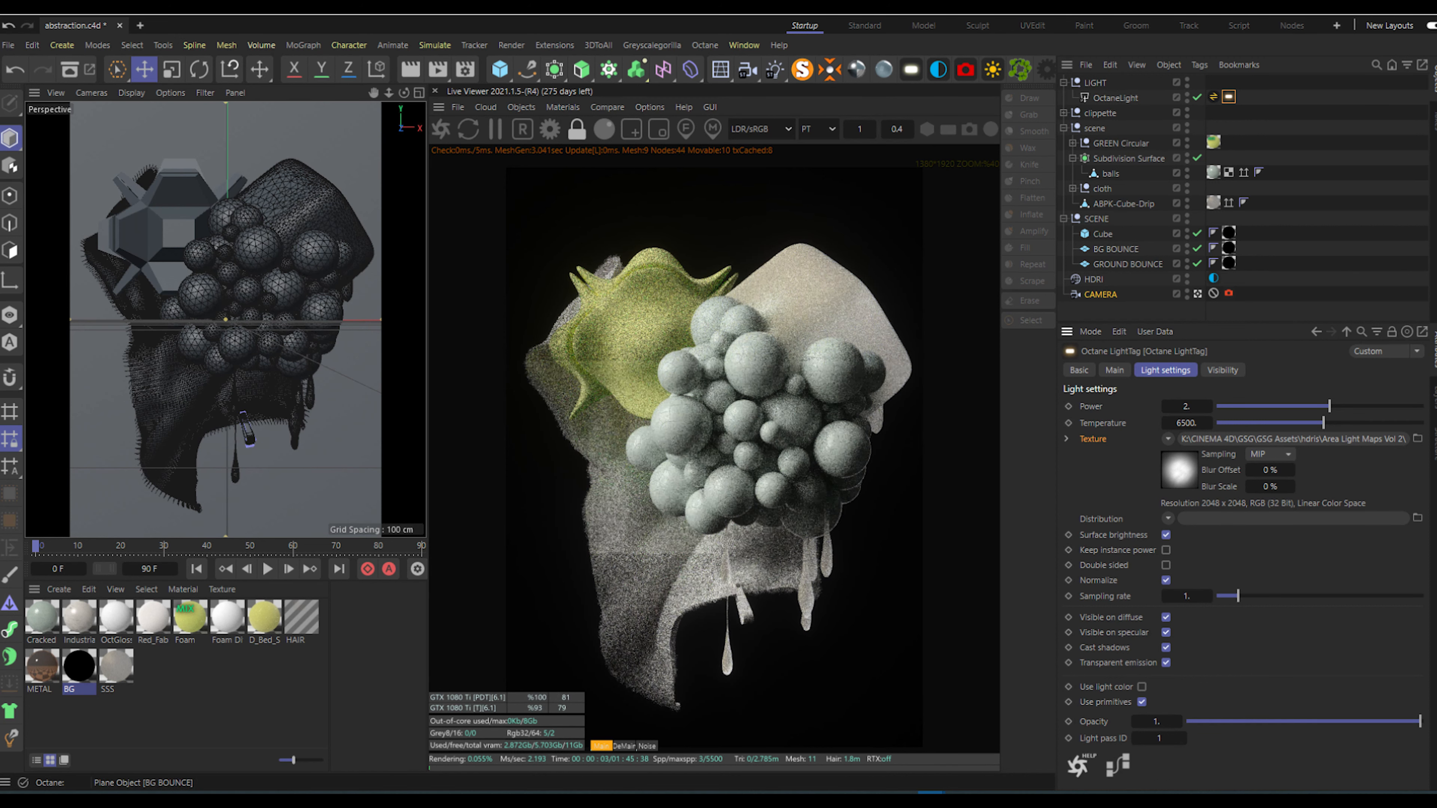
{"action": "left_click", "coordinate": [1072, 159]}
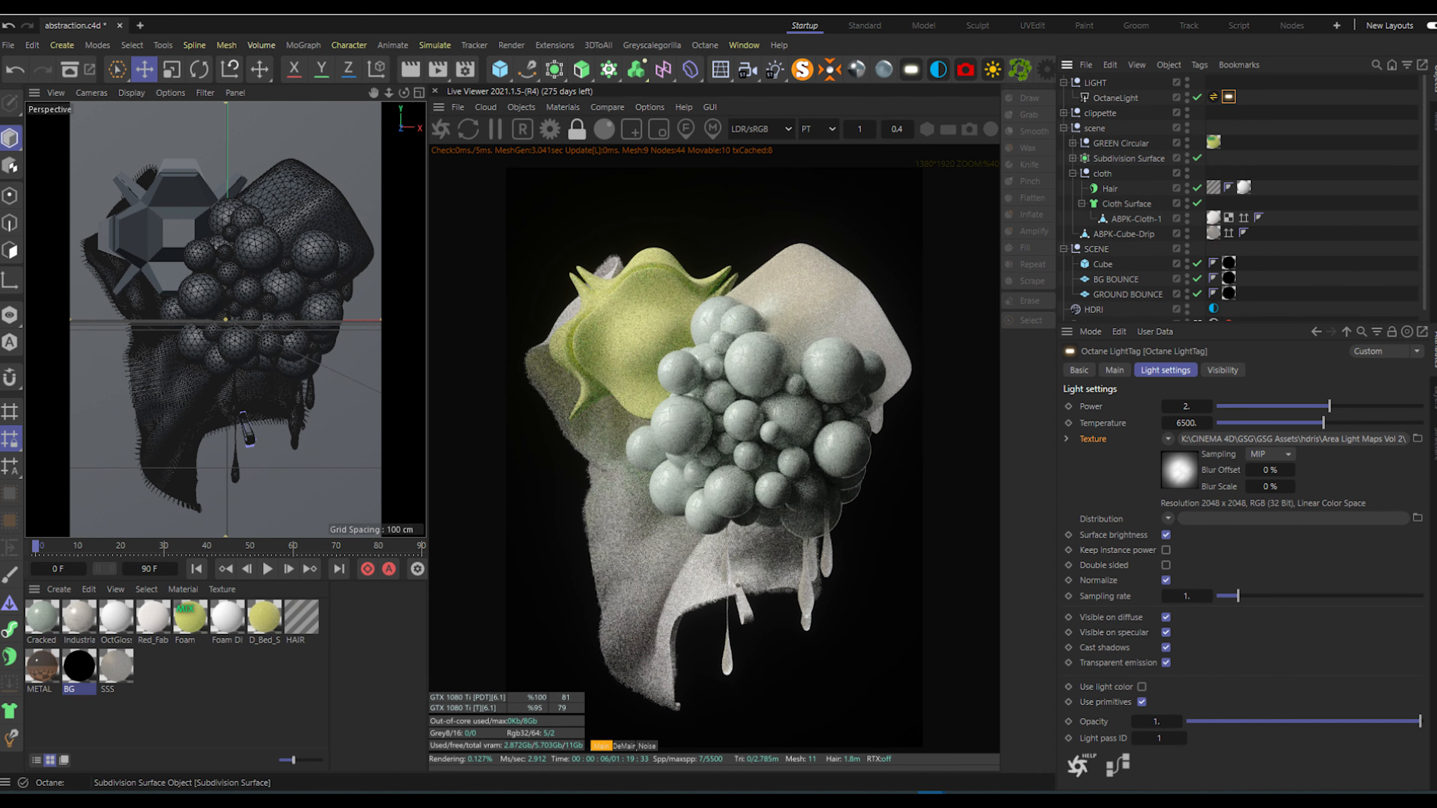
{"action": "left_click", "coordinate": [1072, 173]}
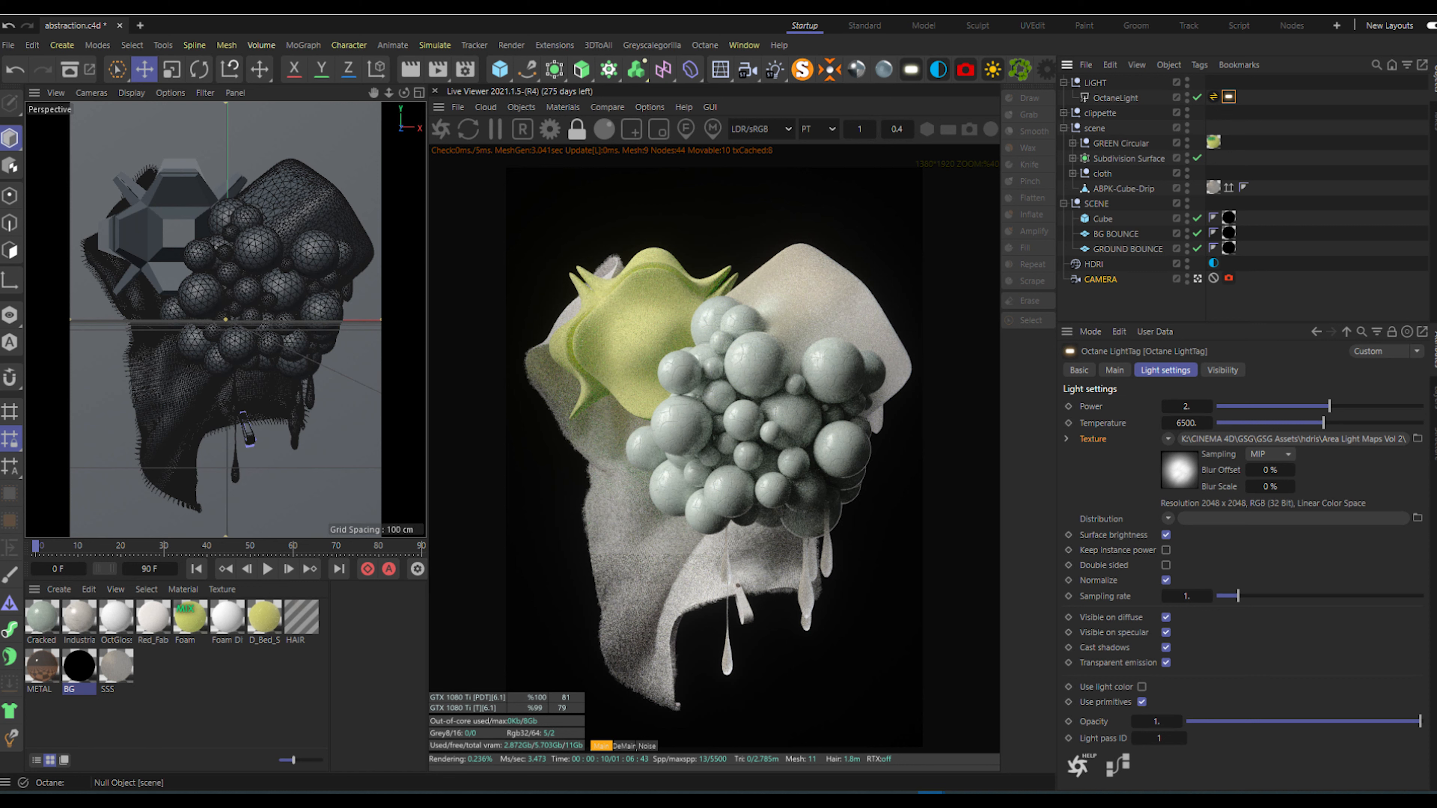
{"action": "left_click", "coordinate": [1064, 128]}
{"action": "left_click", "coordinate": [1064, 112]}
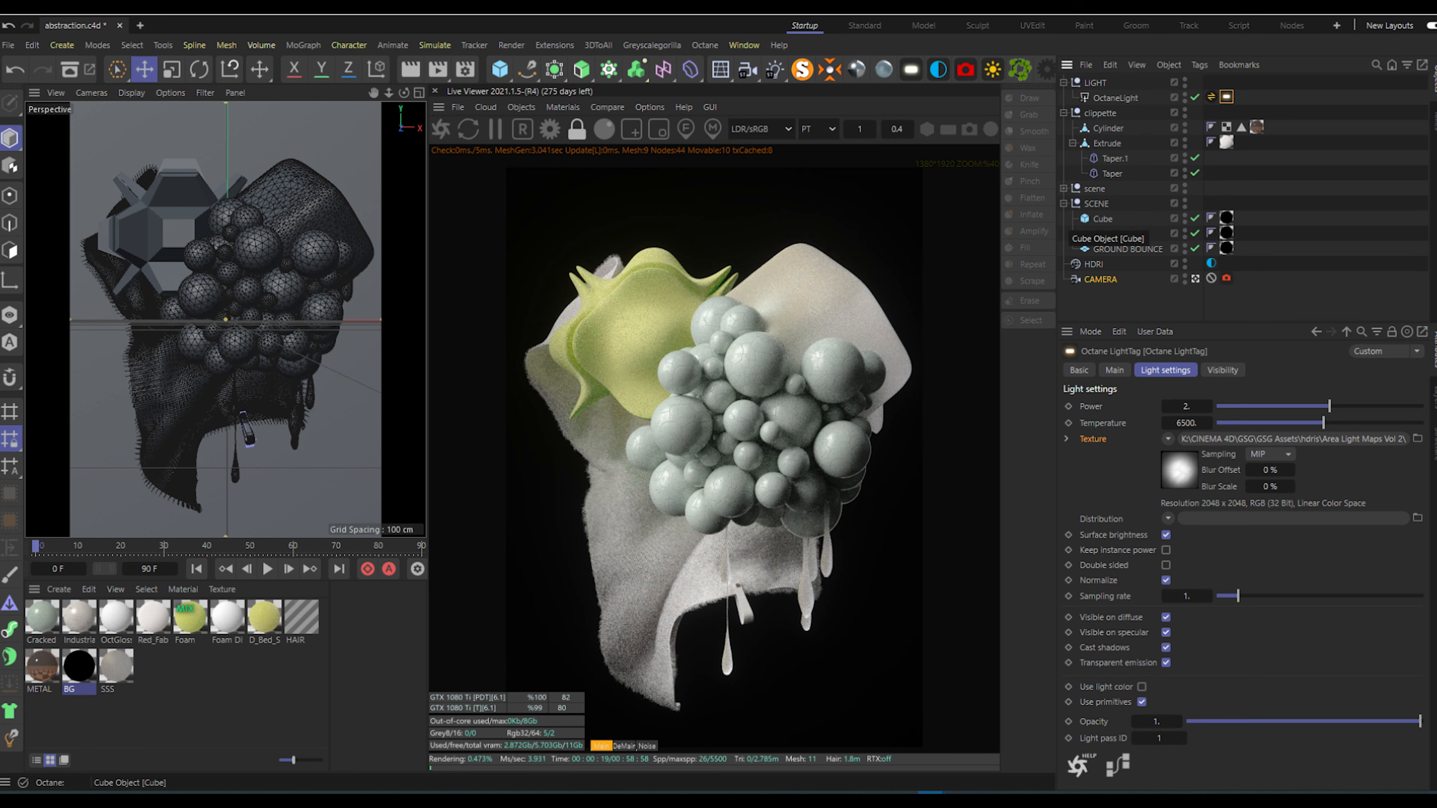
Step: Reset the HDRI environment's rotation by setting both RotX and RotY to 0
{"action": "left_click", "coordinate": [1211, 263]}
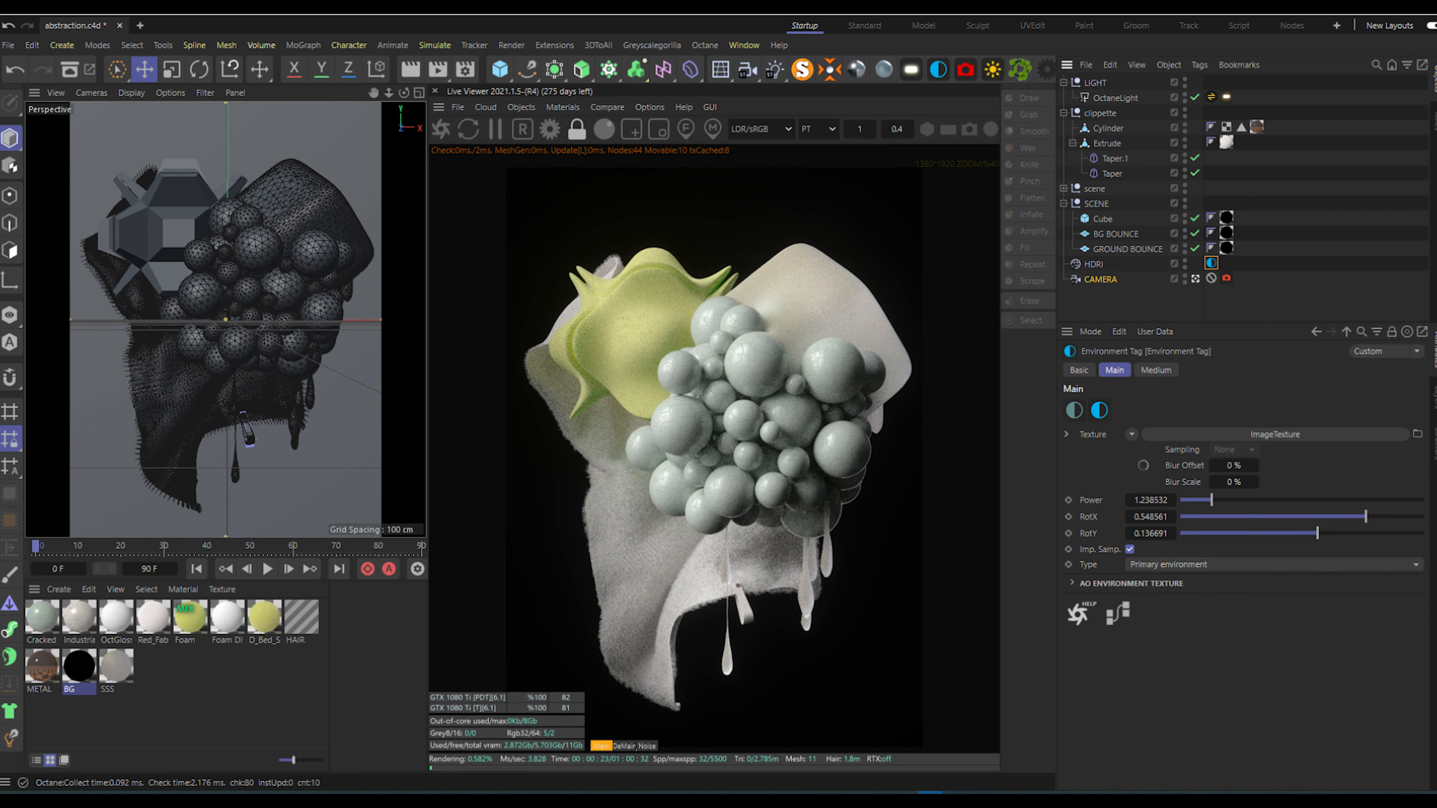
{"action": "left_click_drag", "start_coordinate": [1365, 517], "coordinate": [1351, 517]}
{"action": "double_click", "coordinate": [1151, 517]}
{"action": "type", "text": "0"}
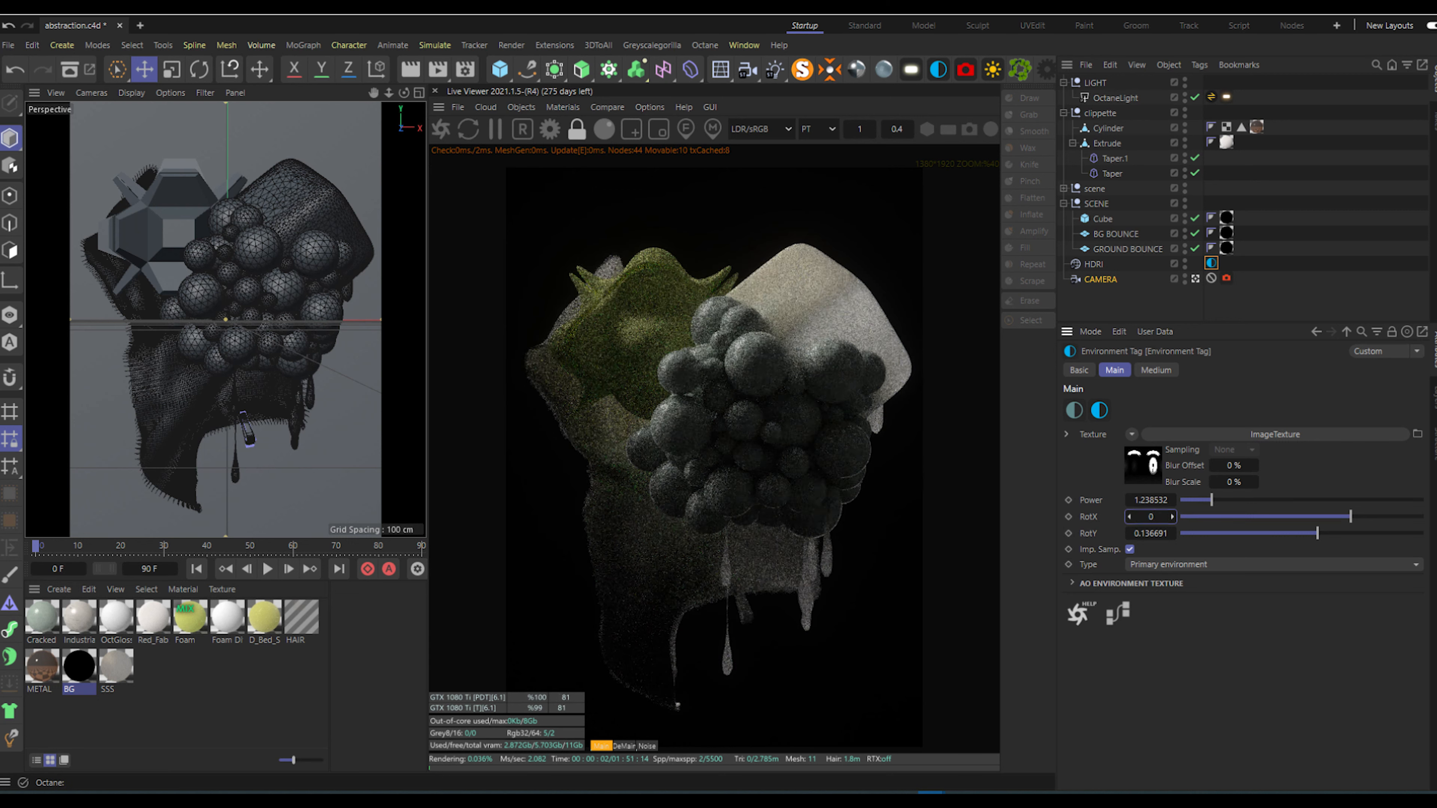
{"action": "key", "text": "Tab"}
{"action": "type", "text": "0"}
{"action": "key", "text": "Return"}
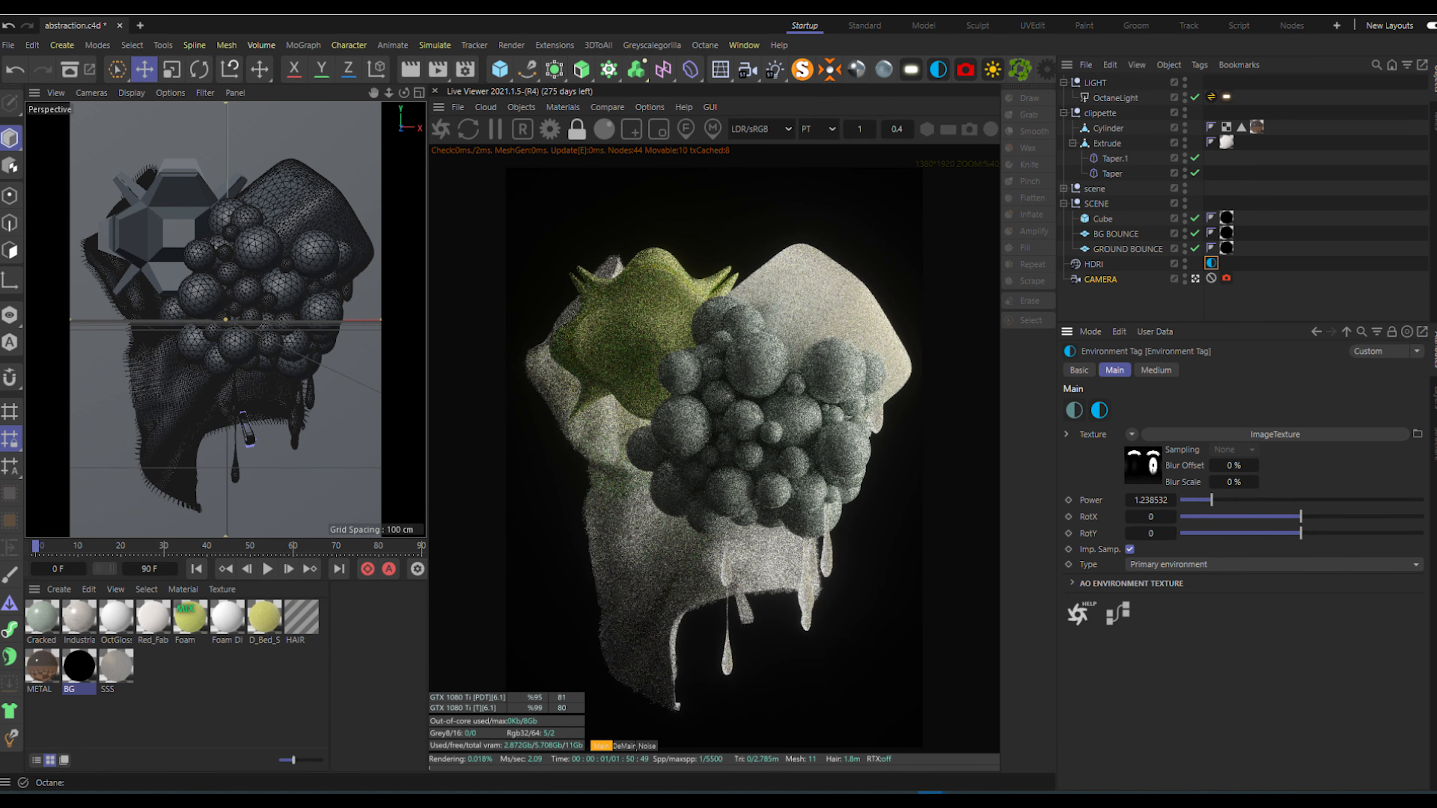
Step: Try an HDRI environment power of 1.1, followed by a lower one of about 0.63
{"action": "double_click", "coordinate": [1151, 500]}
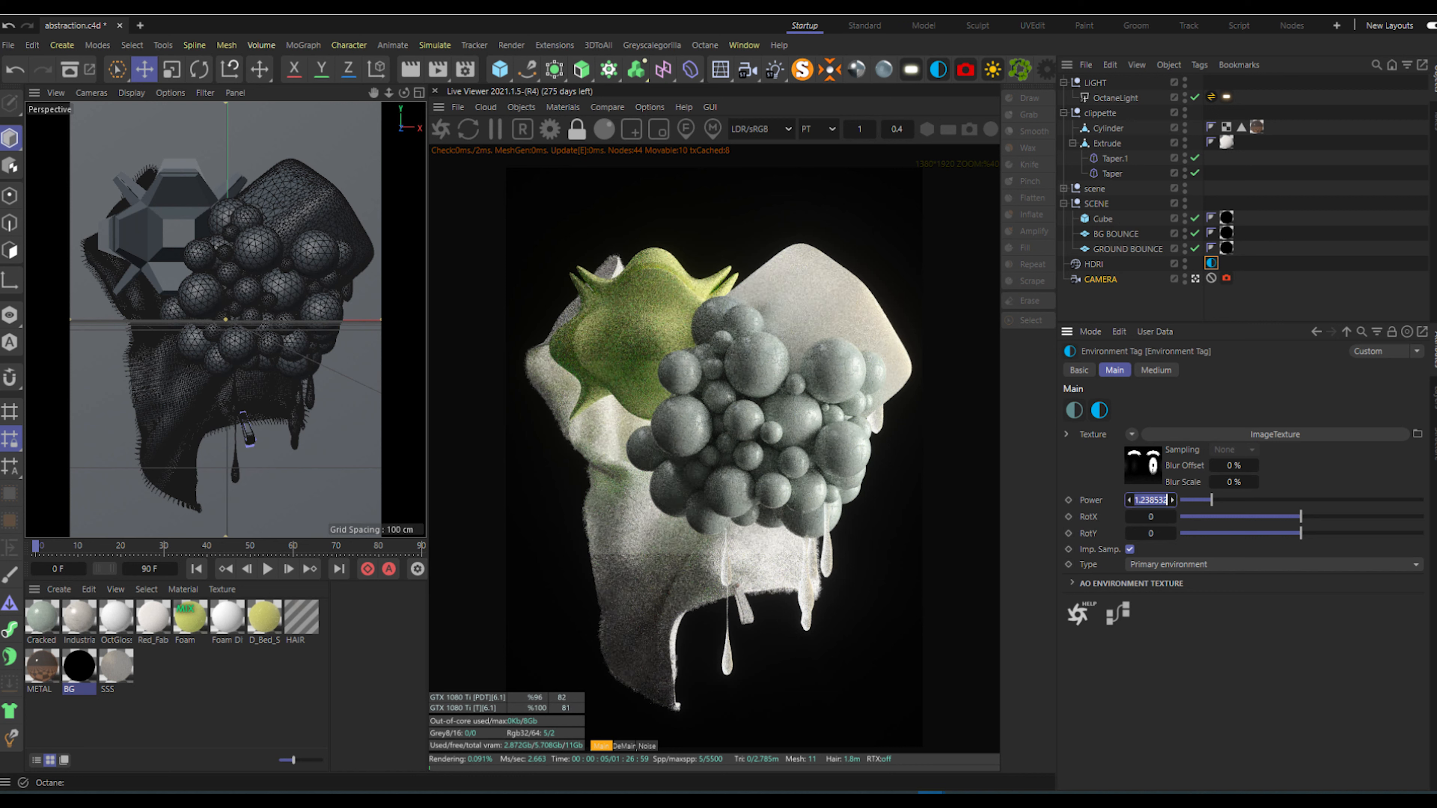
{"action": "type", "text": "1.1"}
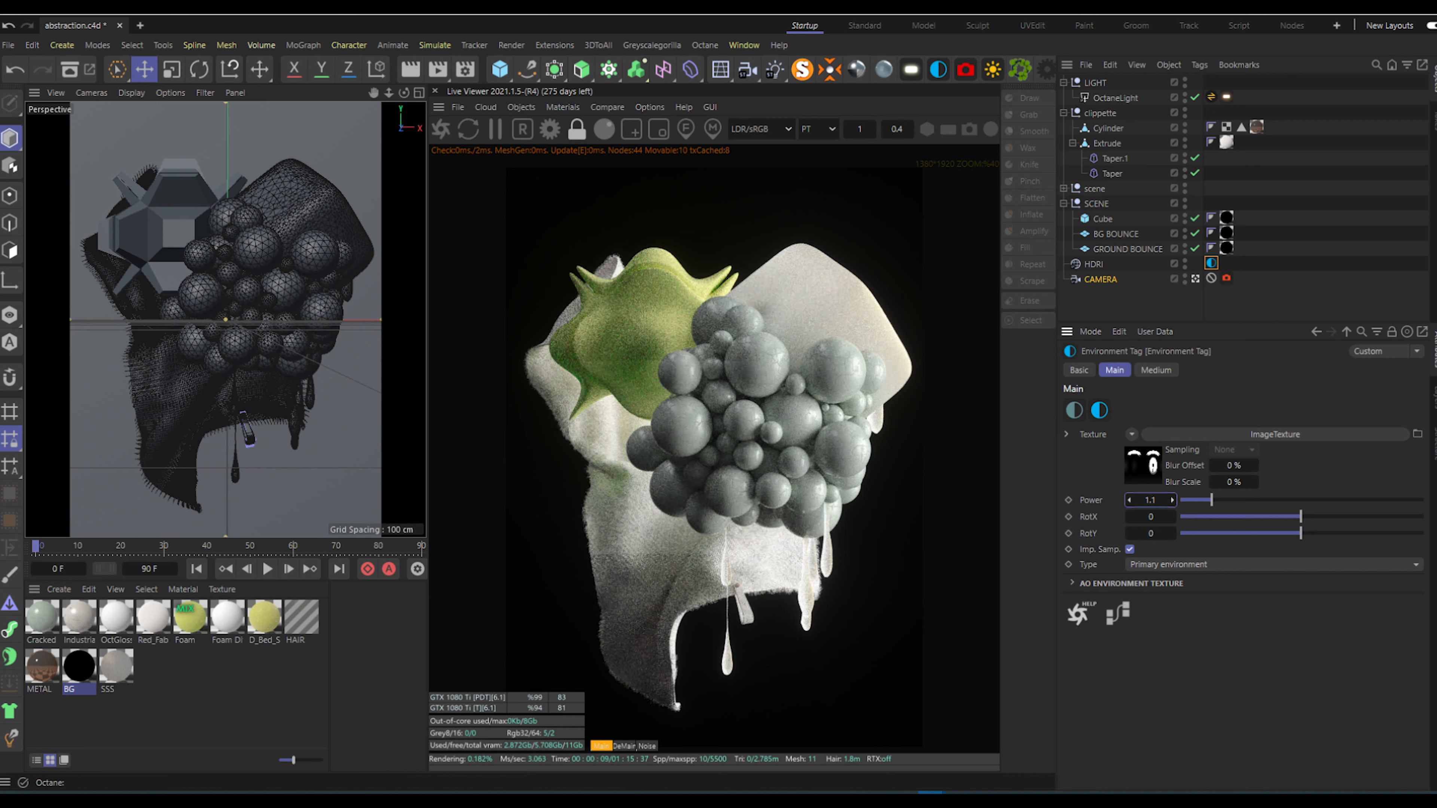
{"action": "key", "text": "Return"}
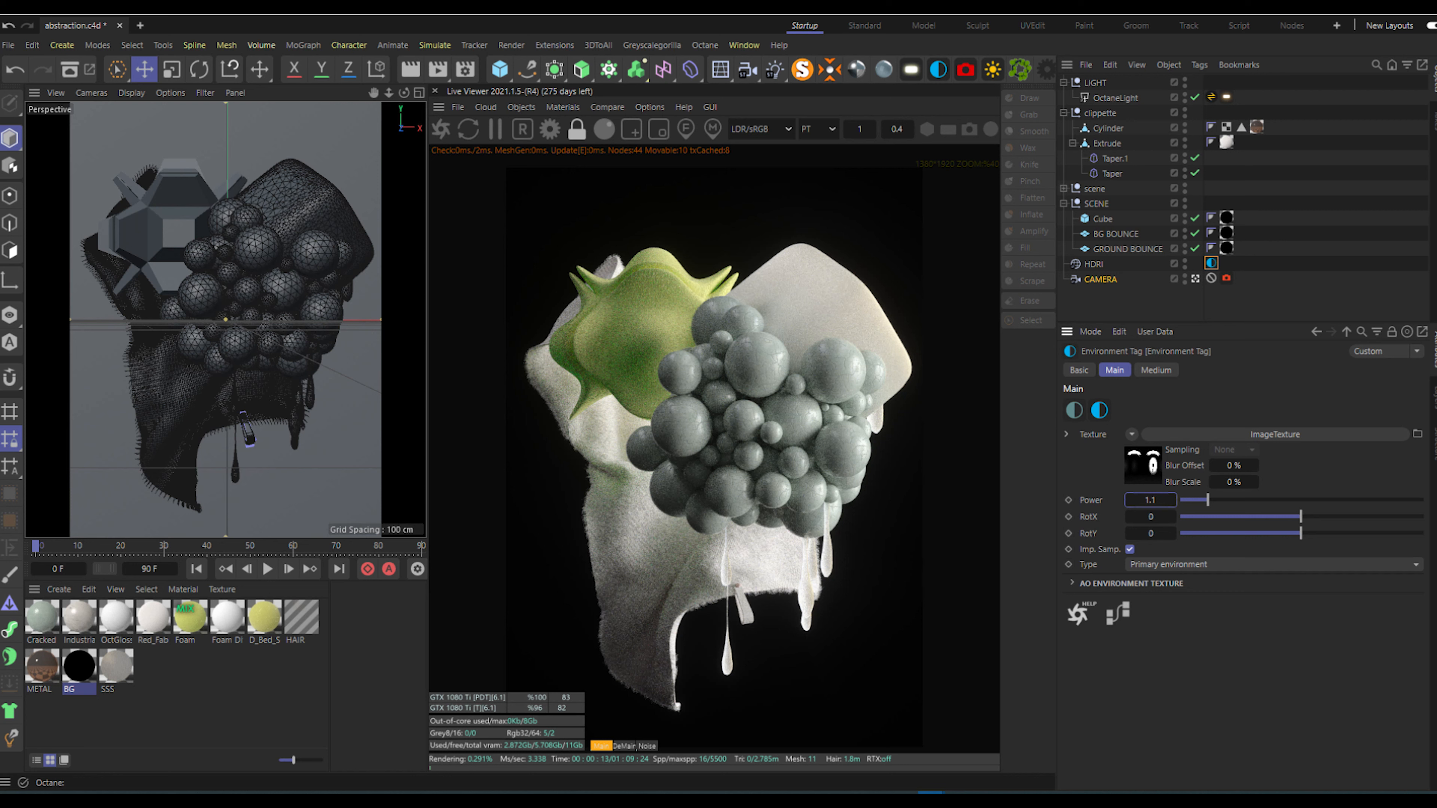
{"action": "left_click_drag", "start_coordinate": [1208, 501], "coordinate": [1195, 500]}
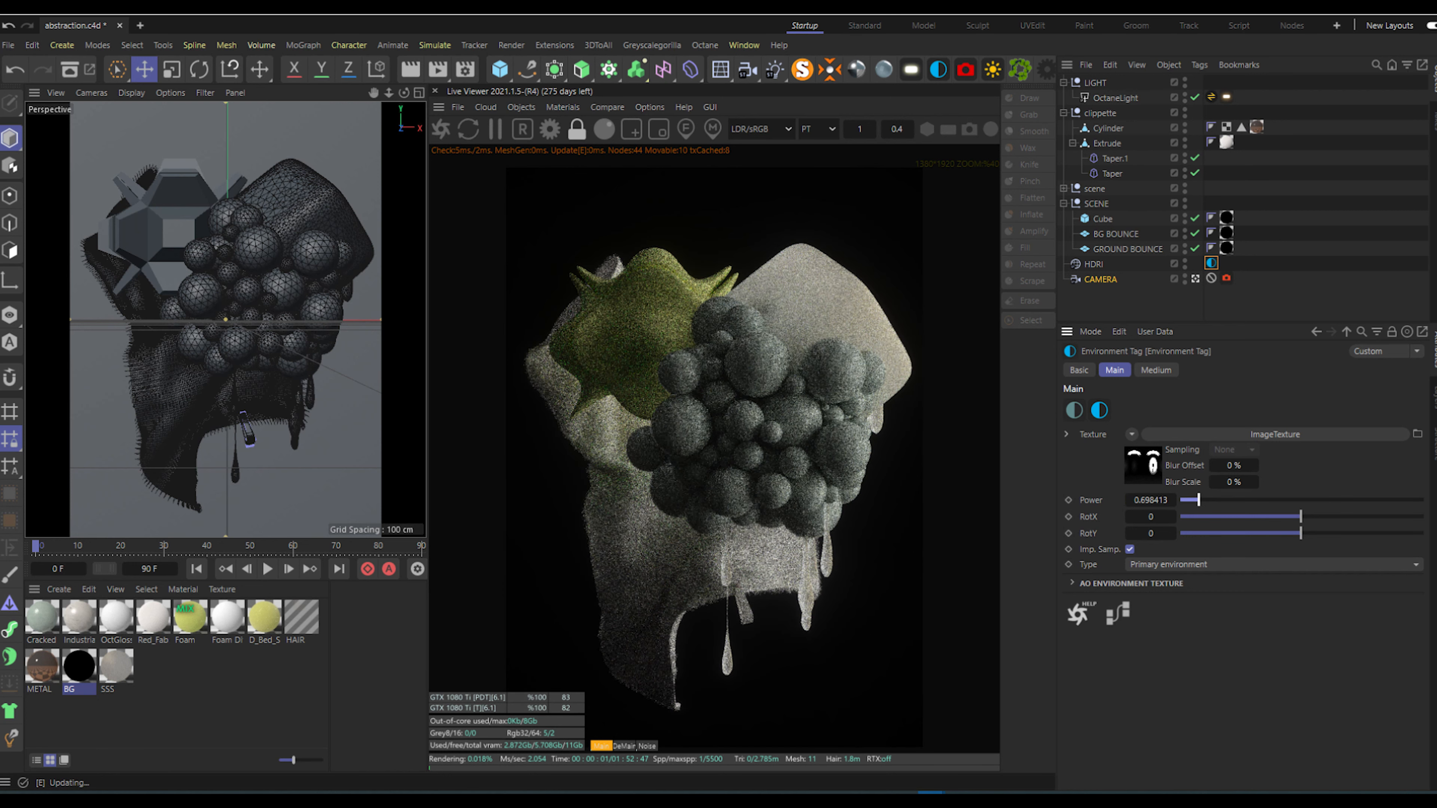
Step: Try erji 1.exr as the image file of the HDRI environment's ImageTexture and return to the environment settings
{"action": "left_click", "coordinate": [1275, 435]}
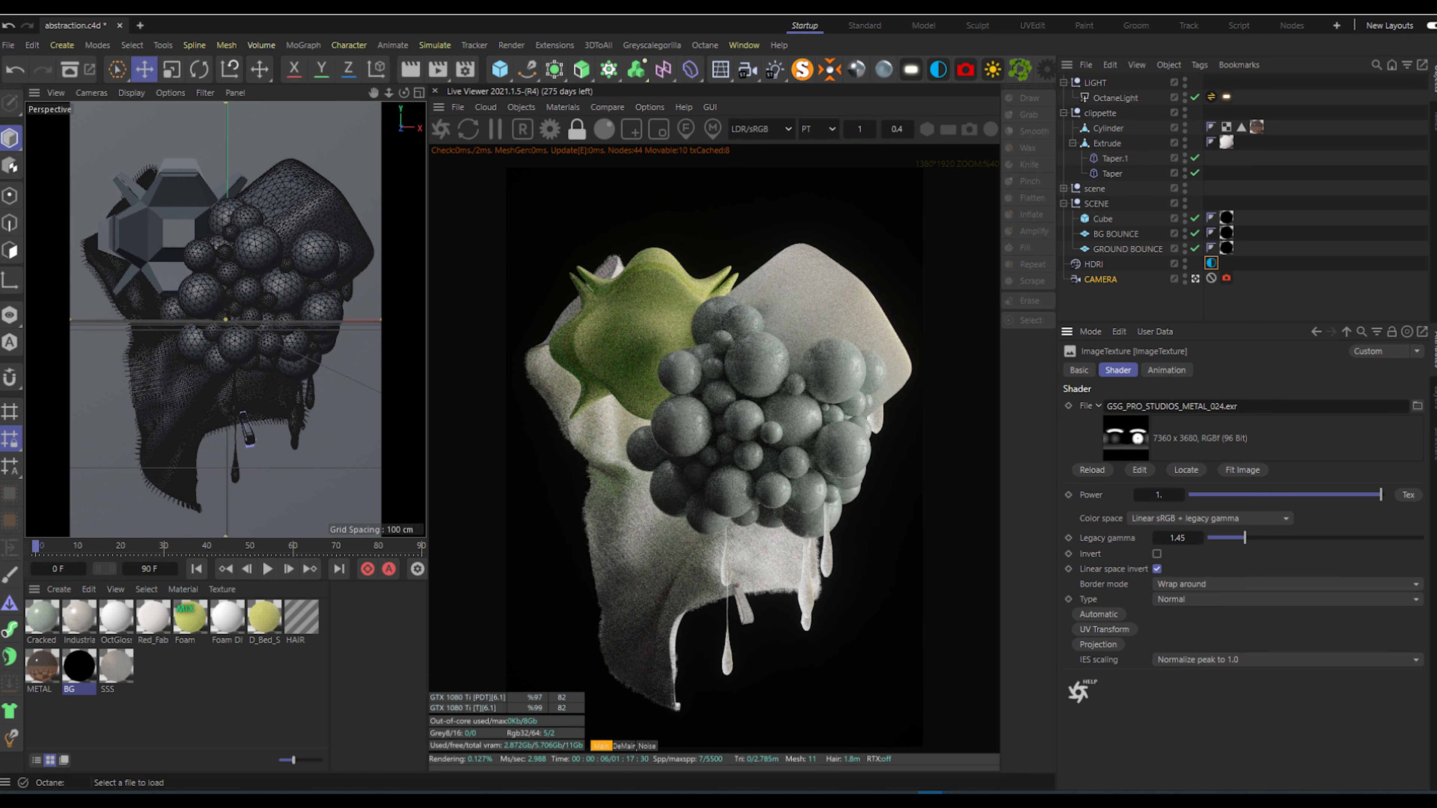
{"action": "left_click", "coordinate": [1418, 406]}
{"action": "key", "text": "Escape"}
{"action": "left_click", "coordinate": [770, 469]}
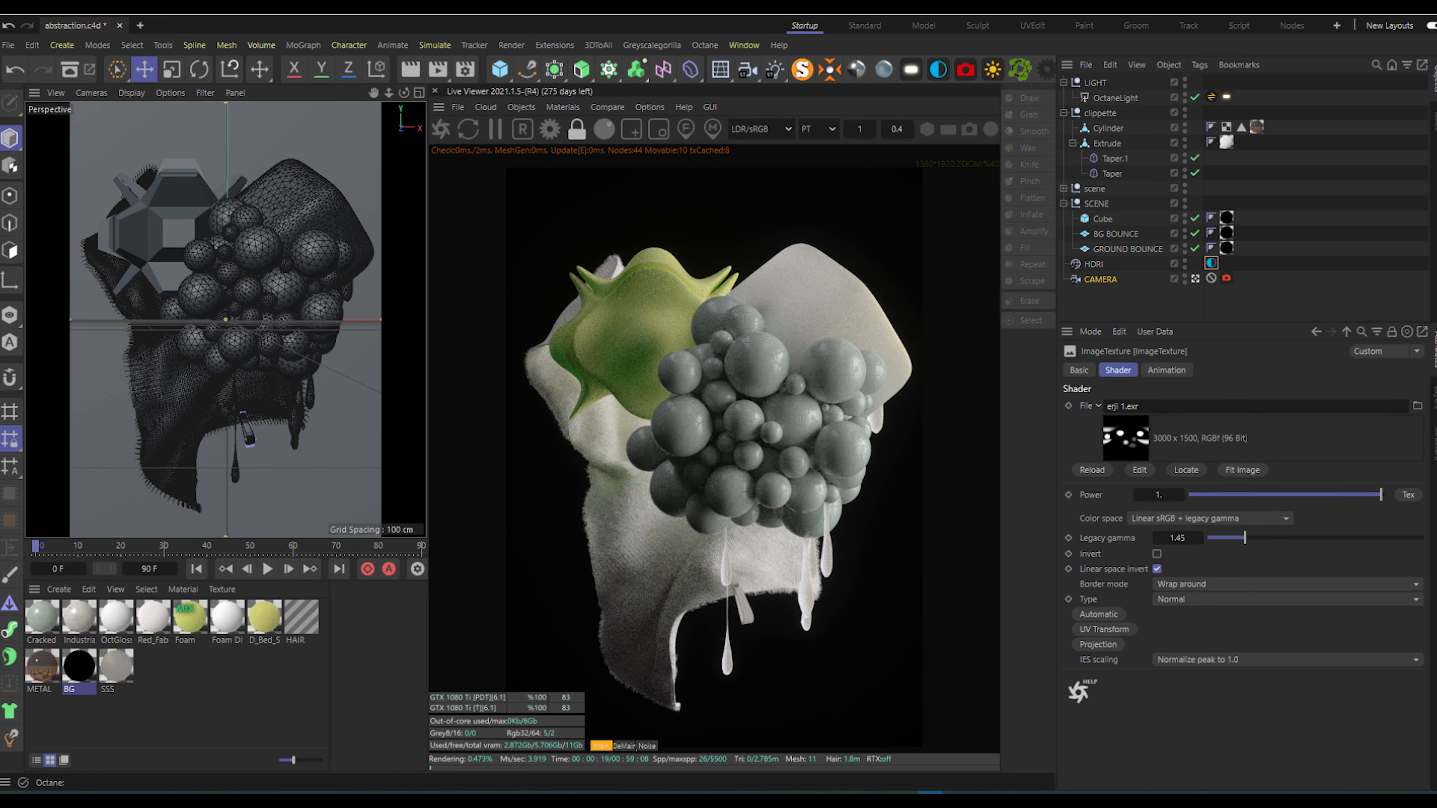
{"action": "left_click", "coordinate": [1346, 332]}
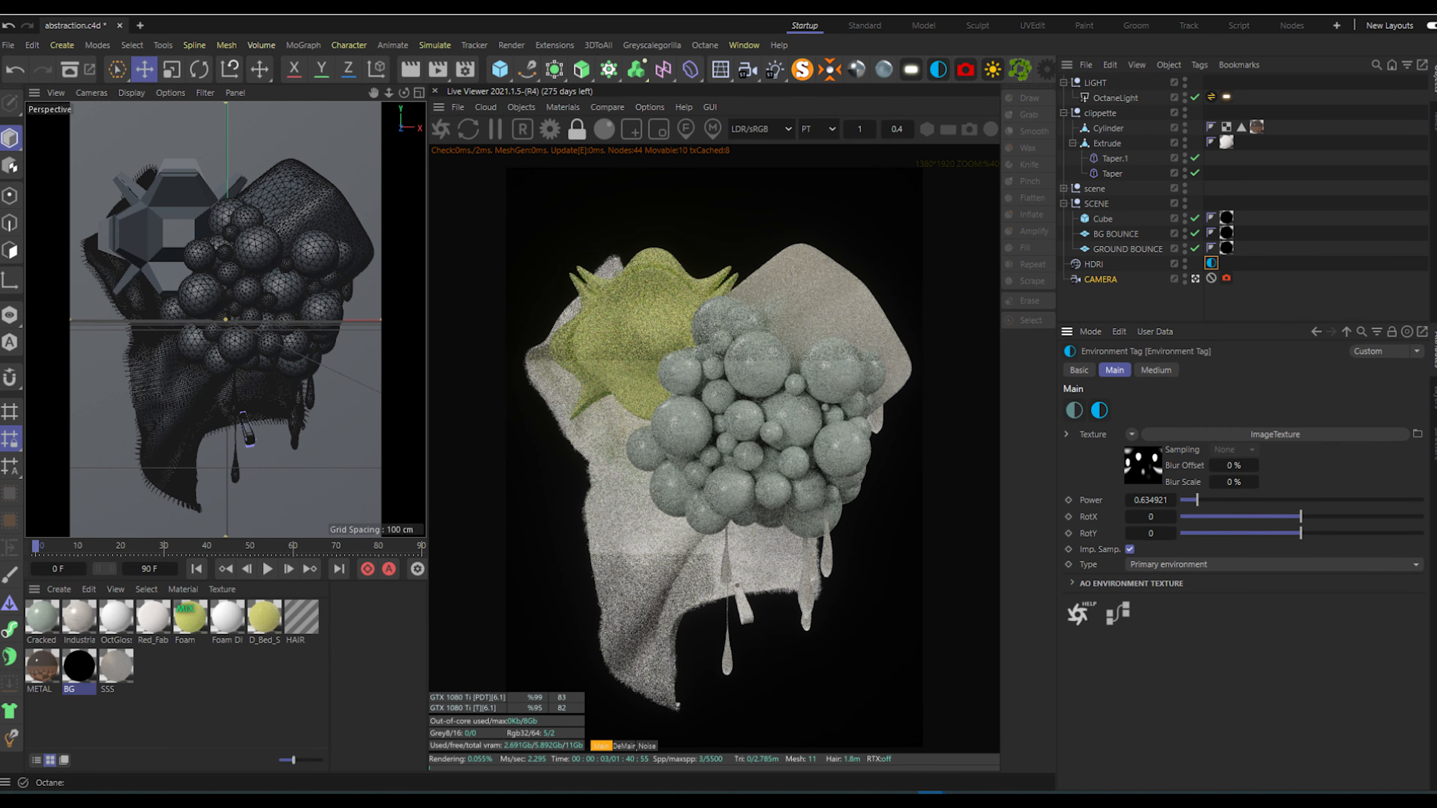
Step: Try an HDRI environment power of 1, and undo it together with the texture image swap
{"action": "double_click", "coordinate": [1151, 500]}
{"action": "type", "text": "1"}
{"action": "key", "text": "Return"}
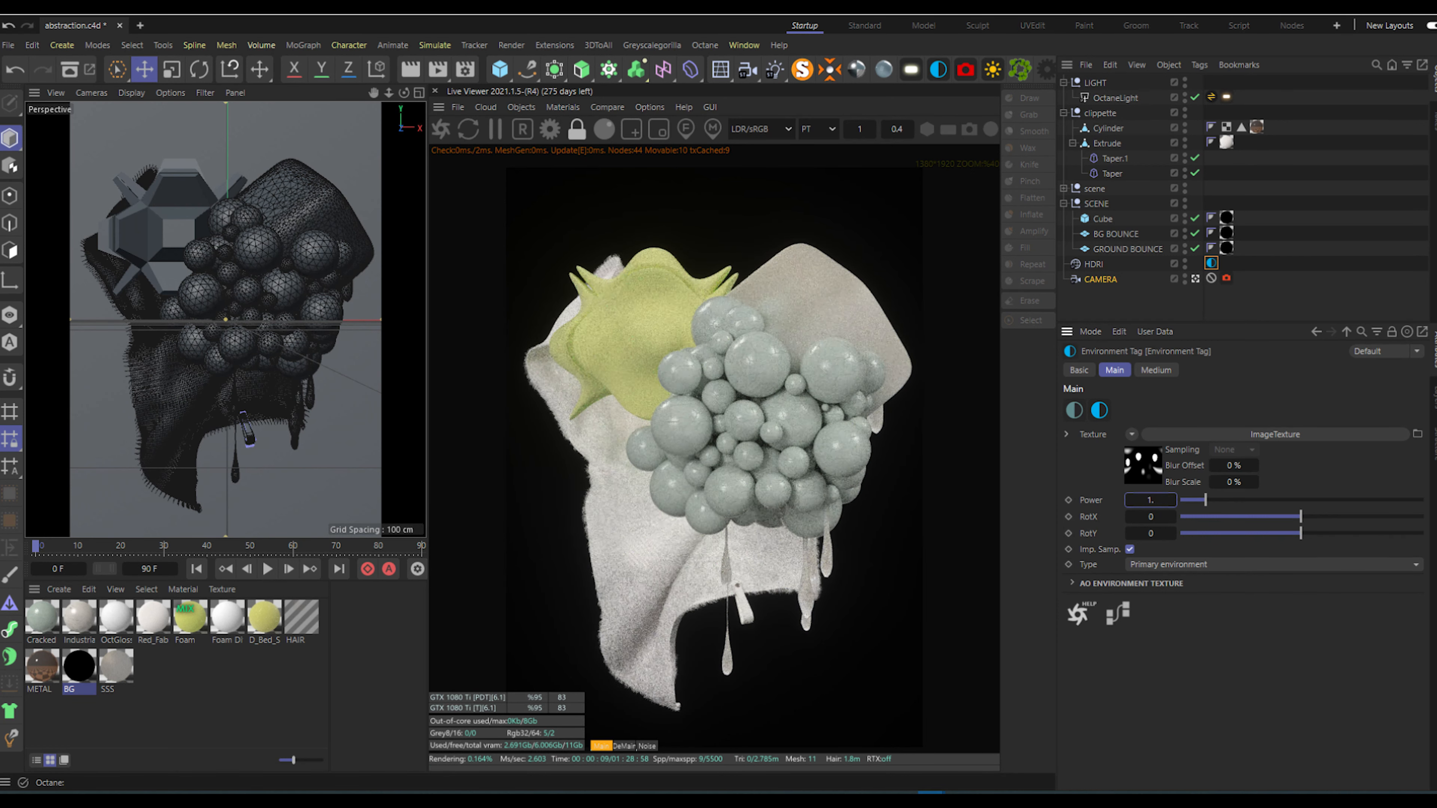
{"action": "key", "text": "ctrl+z"}
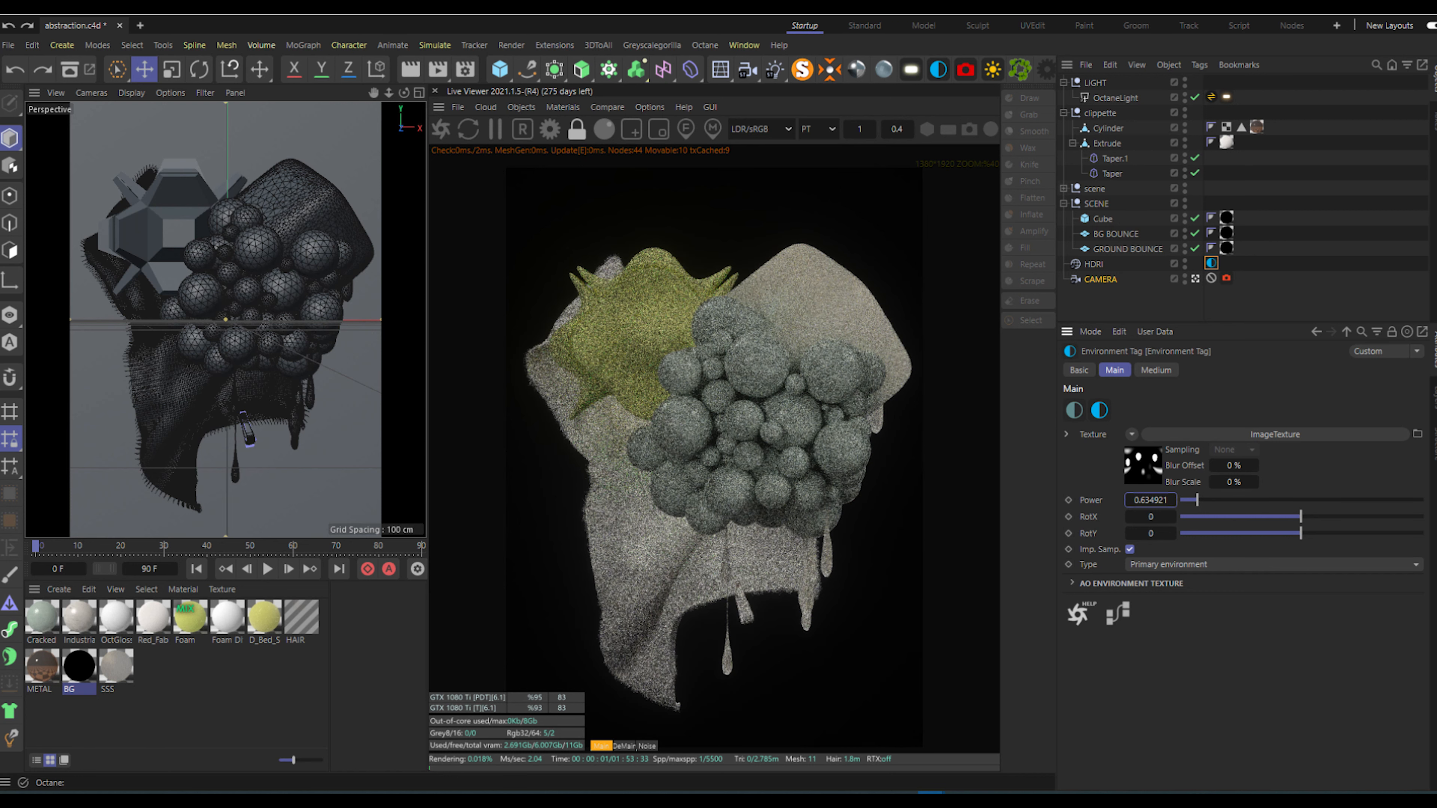
{"action": "key", "text": "ctrl+z"}
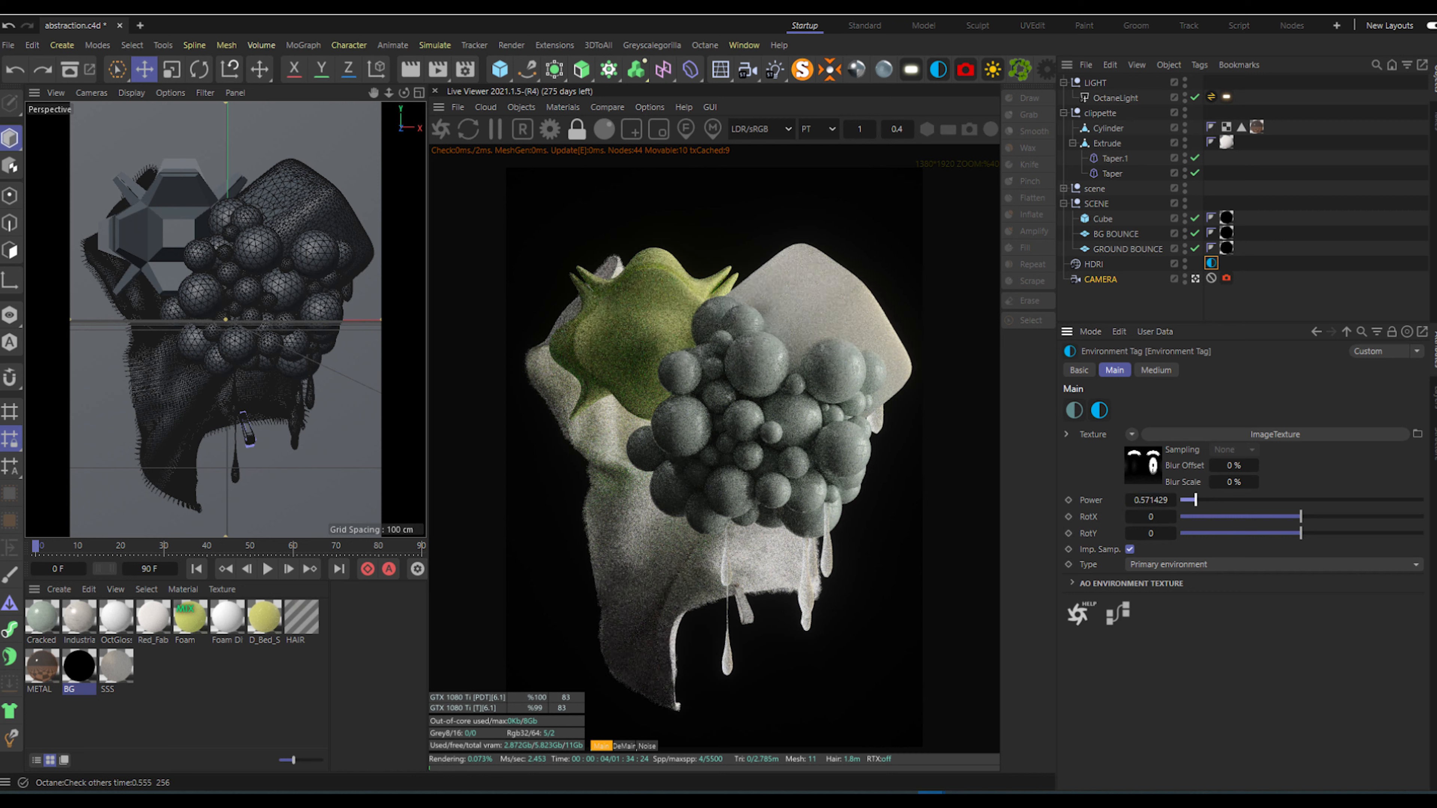
Step: Raise the HDRI environment's power to about 0.98 and shift its RotX to about -0.054
{"action": "left_click_drag", "start_coordinate": [1198, 500], "coordinate": [1206, 500]}
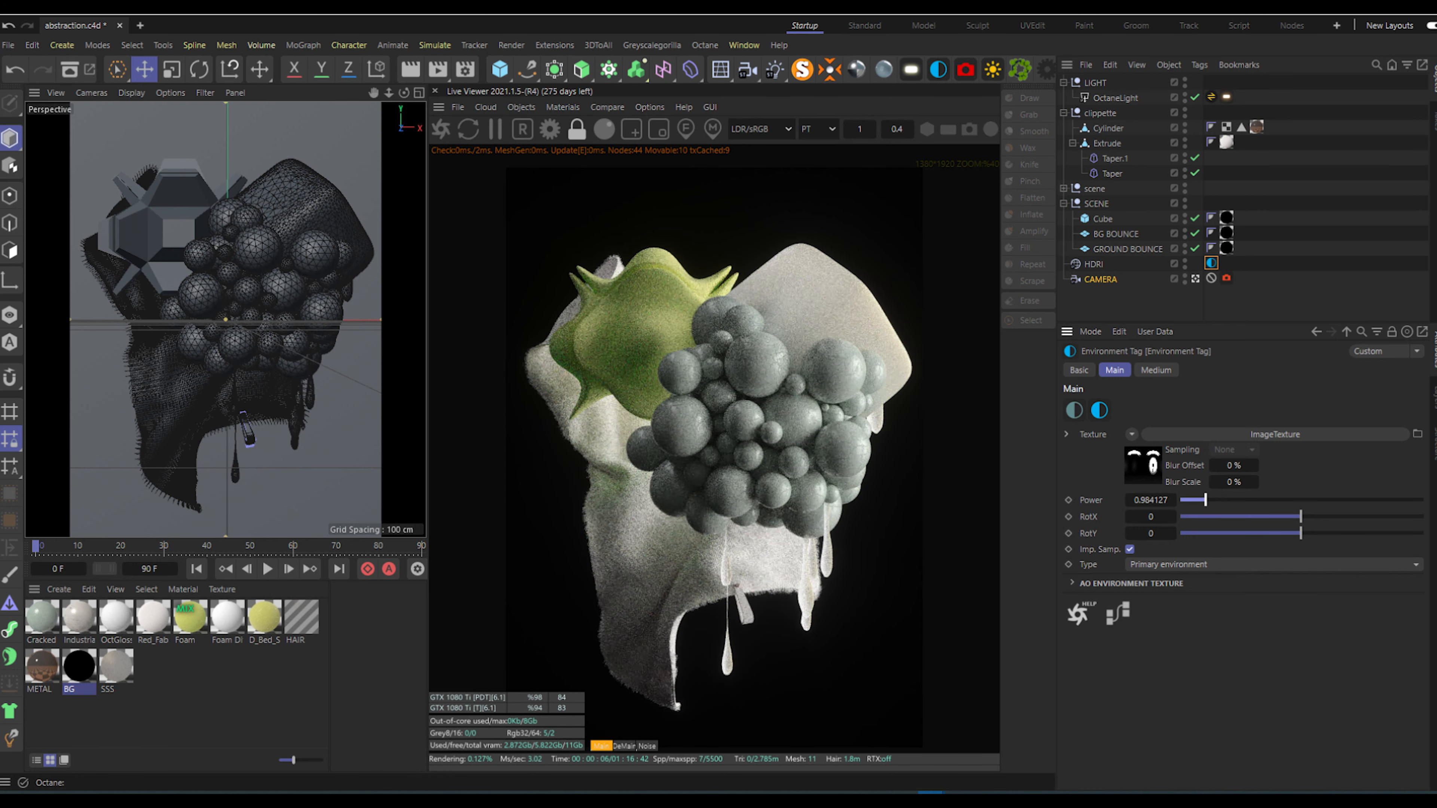
{"action": "mouse_move", "coordinate": [1301, 516]}
{"action": "left_mouse_down"}
{"action": "mouse_move", "coordinate": [1323, 516]}
{"action": "mouse_move", "coordinate": [1295, 516]}
{"action": "left_mouse_up"}
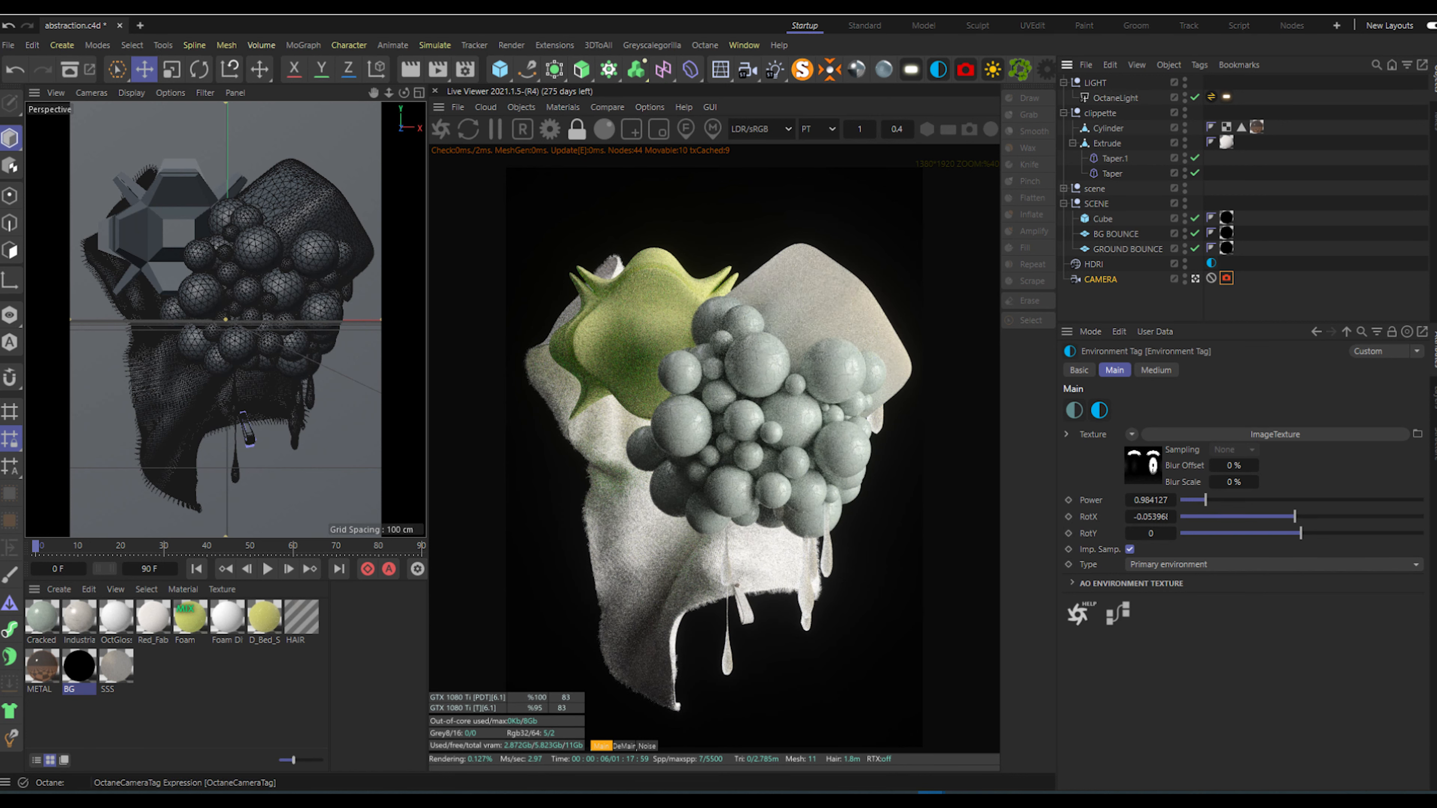
Step: Set the Octane camera imager's exposure to 1 and lower its gamma to about 1.08
{"action": "left_click", "coordinate": [1227, 279]}
{"action": "double_click", "coordinate": [1192, 501]}
{"action": "type", "text": "1"}
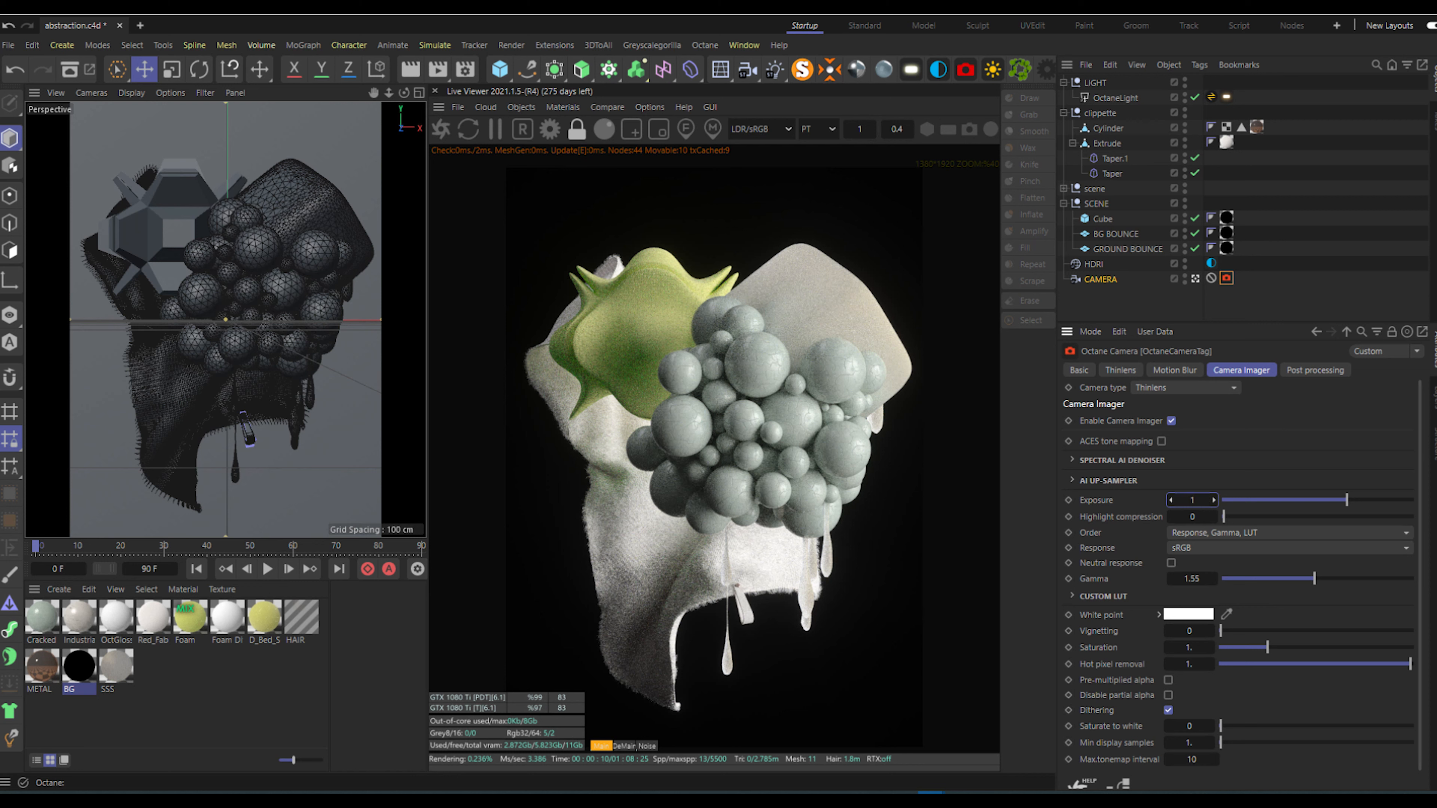
{"action": "key", "text": "Return"}
{"action": "left_click_drag", "start_coordinate": [1315, 579], "coordinate": [1300, 579]}
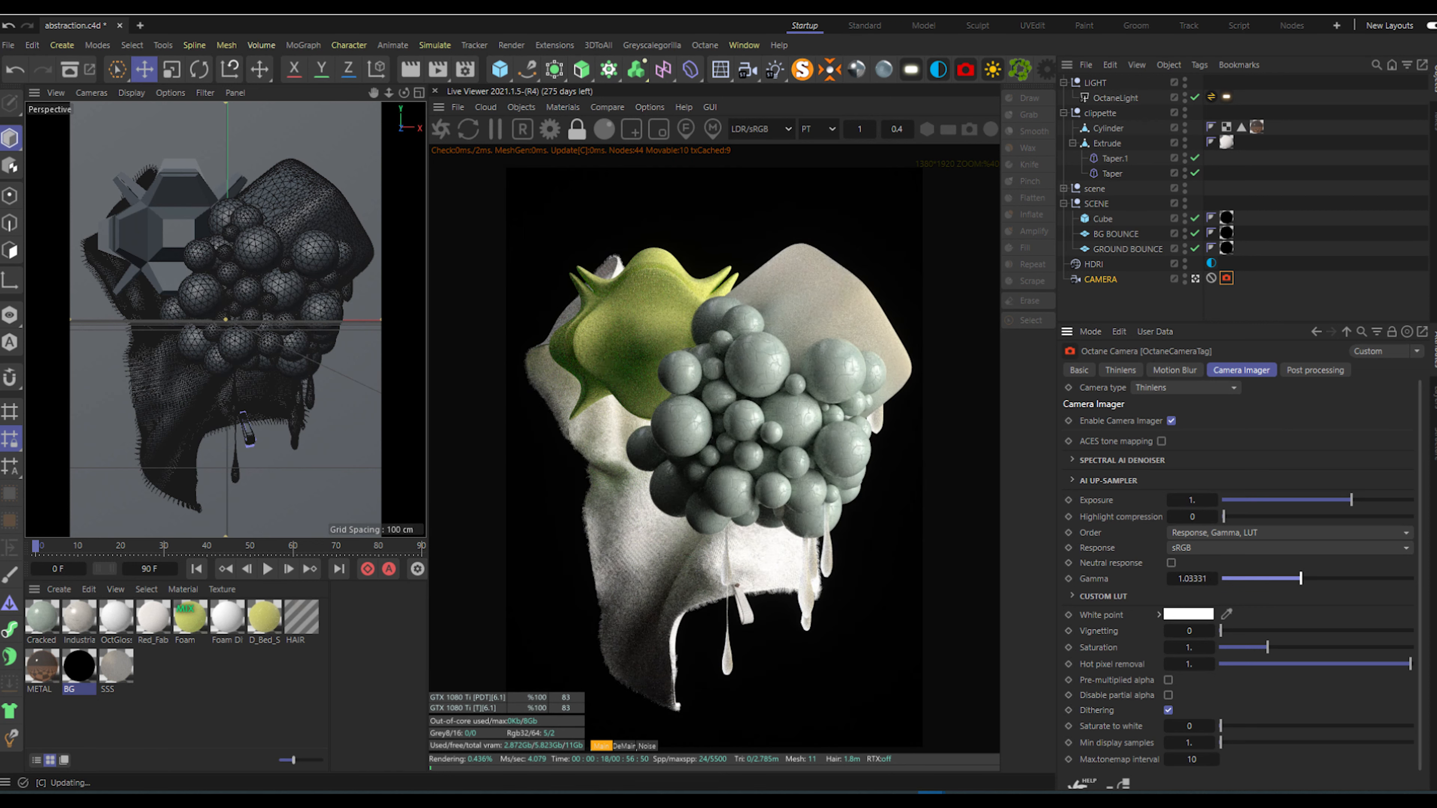
Step: Expand the camera imager's custom LUT settings and try out LUT presets, including Clean & Tidy_1.AF2I2724.cube
{"action": "left_click", "coordinate": [1102, 597]}
{"action": "left_click", "coordinate": [1217, 615]}
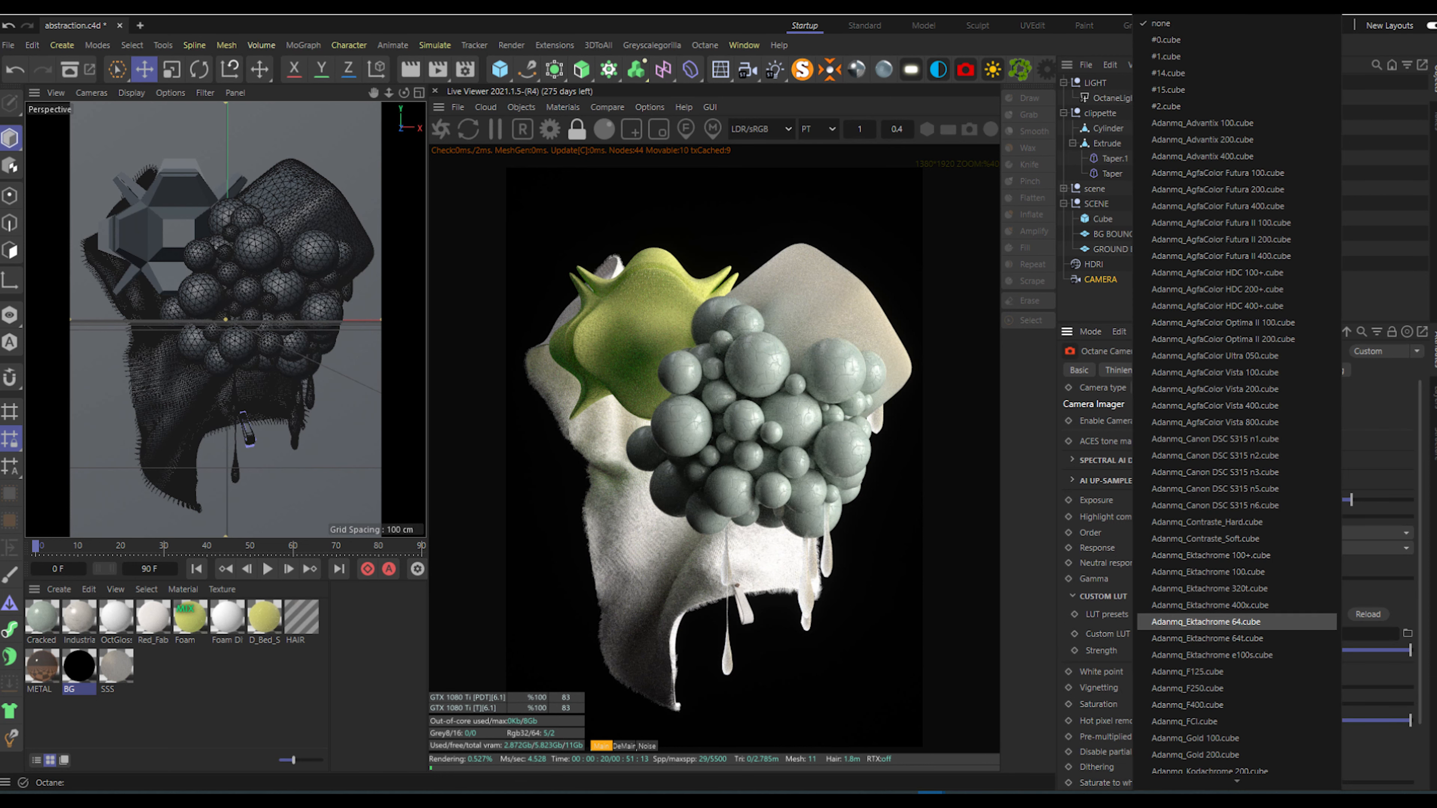
{"action": "scroll", "coordinate": [1216, 680], "scroll_direction": "down", "scroll_amount": 10}
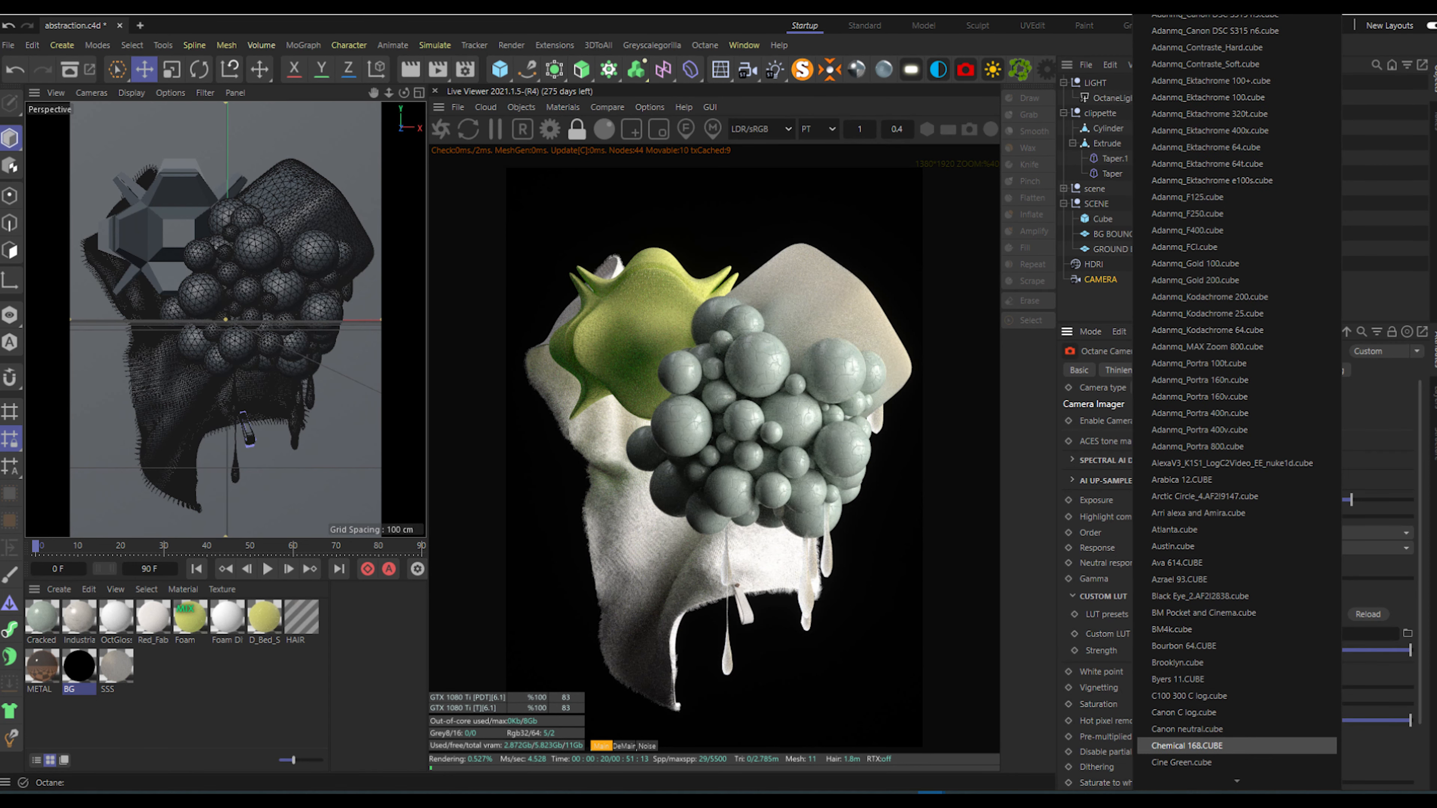
{"action": "left_click", "coordinate": [1199, 513]}
{"action": "left_click", "coordinate": [1216, 608]}
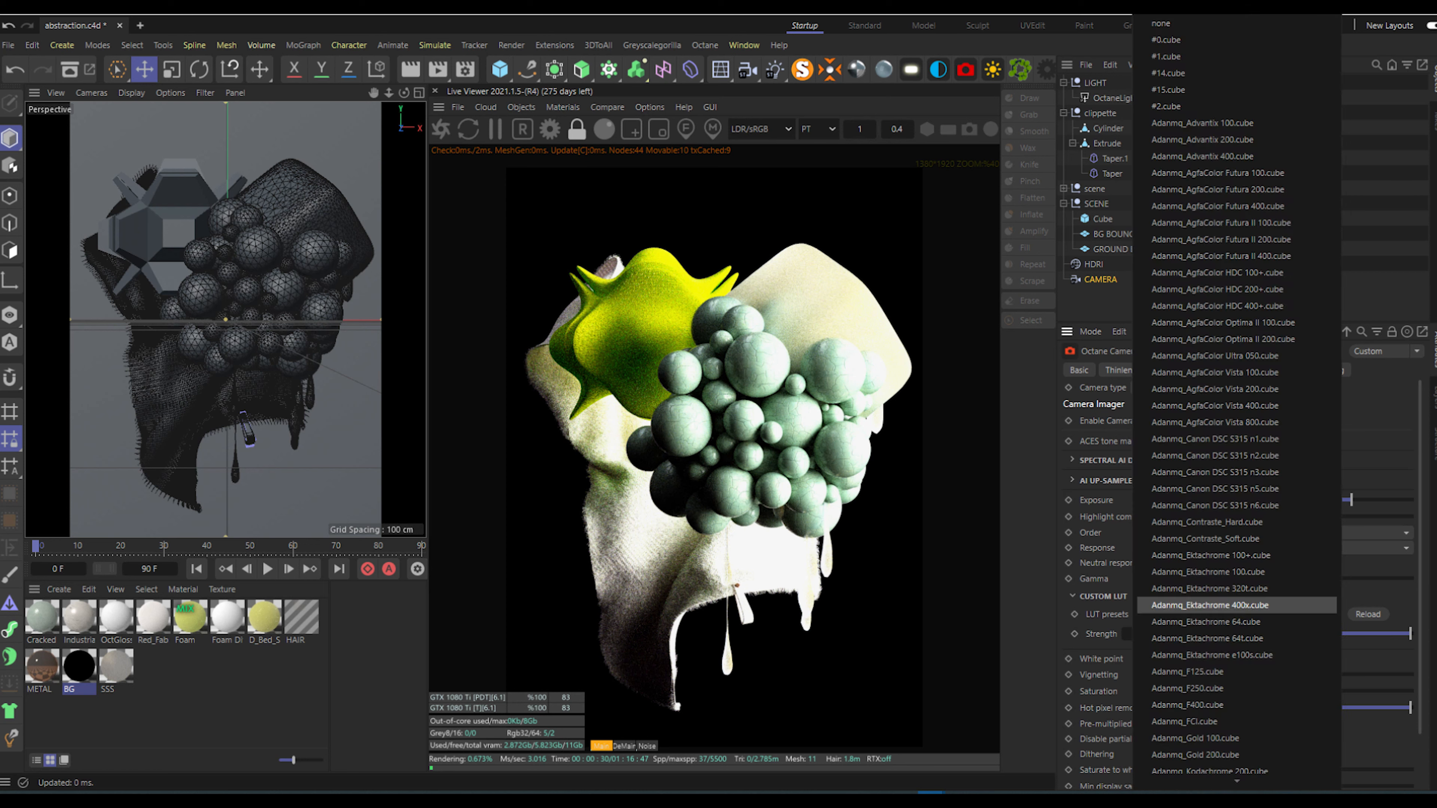
{"action": "scroll", "coordinate": [1217, 679], "scroll_direction": "down", "scroll_amount": 20}
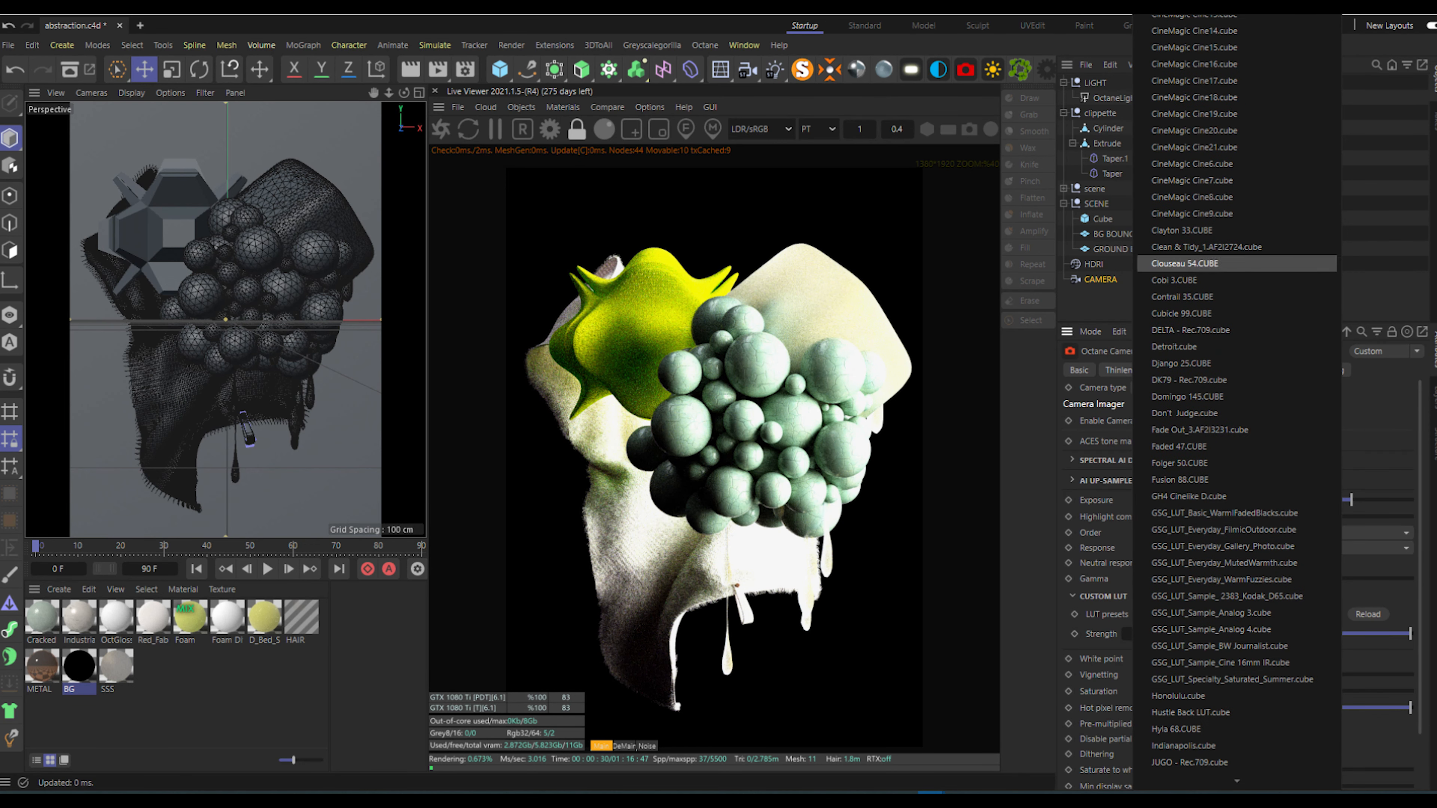
{"action": "left_click", "coordinate": [1206, 247]}
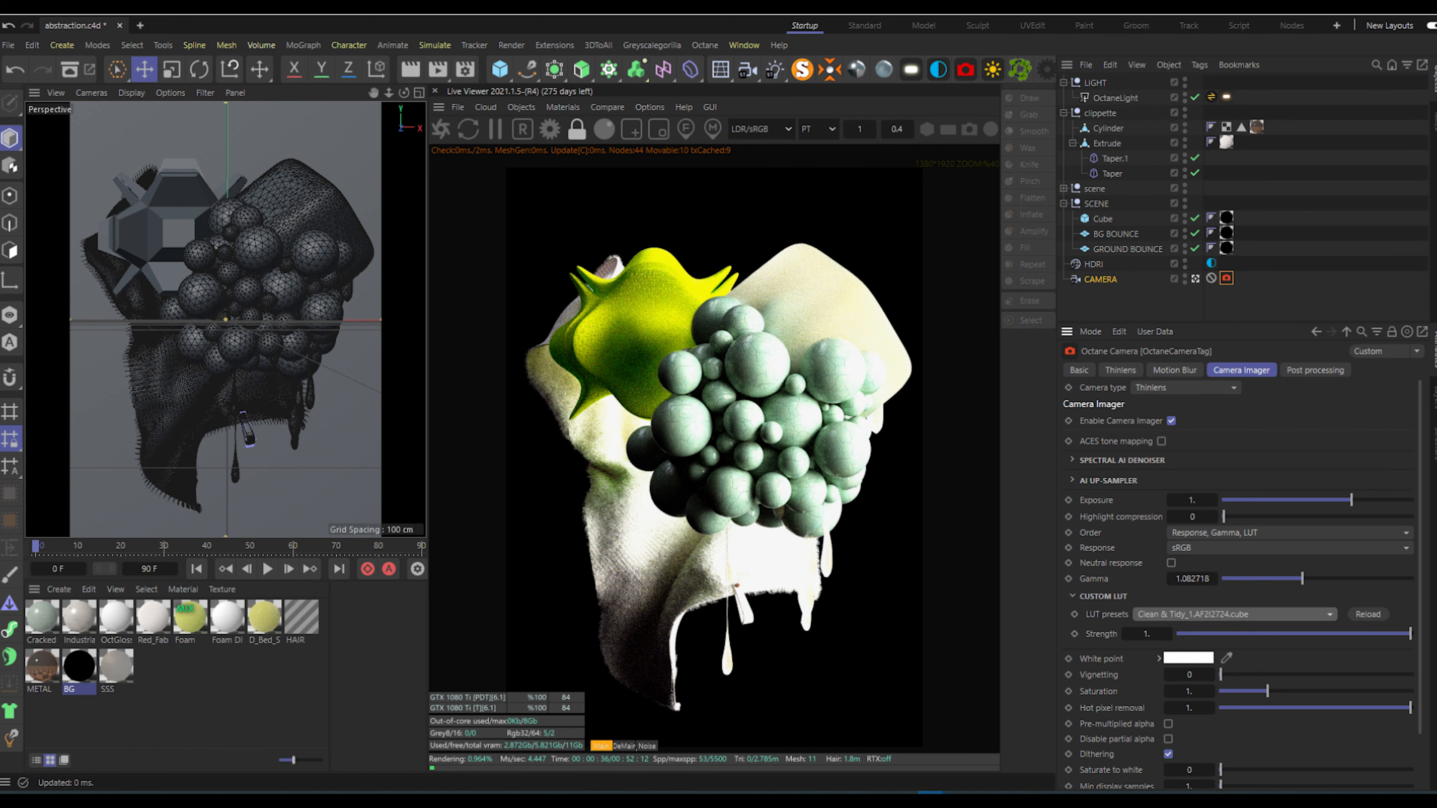
Step: Audition the GSG LUT presets from GSG_LUT_Basic_WarmFadedBlacks.cube onward and apply GSG_LUT_Sample_Analog 4.cube
{"action": "left_click", "coordinate": [1234, 615]}
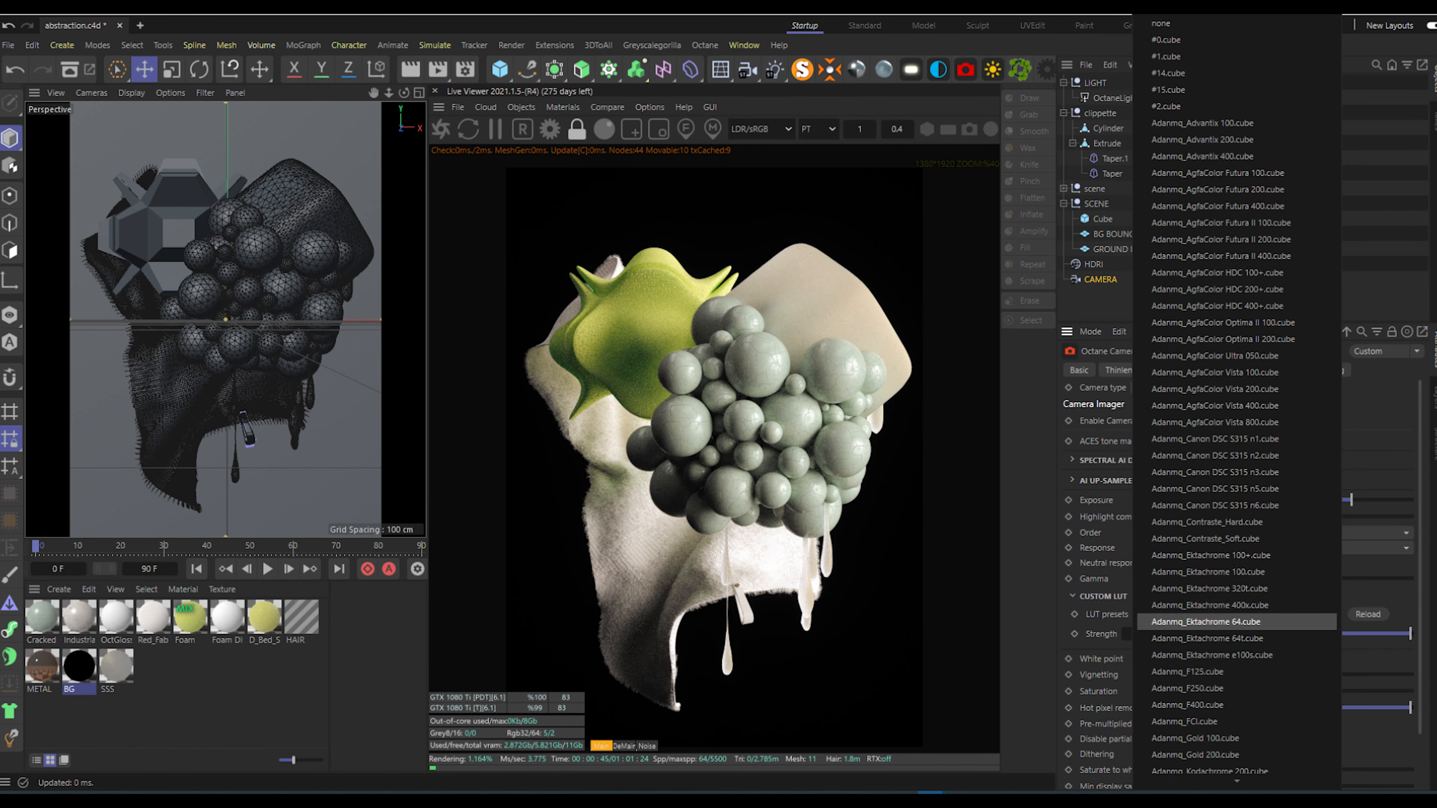
{"action": "left_click", "coordinate": [1225, 579]}
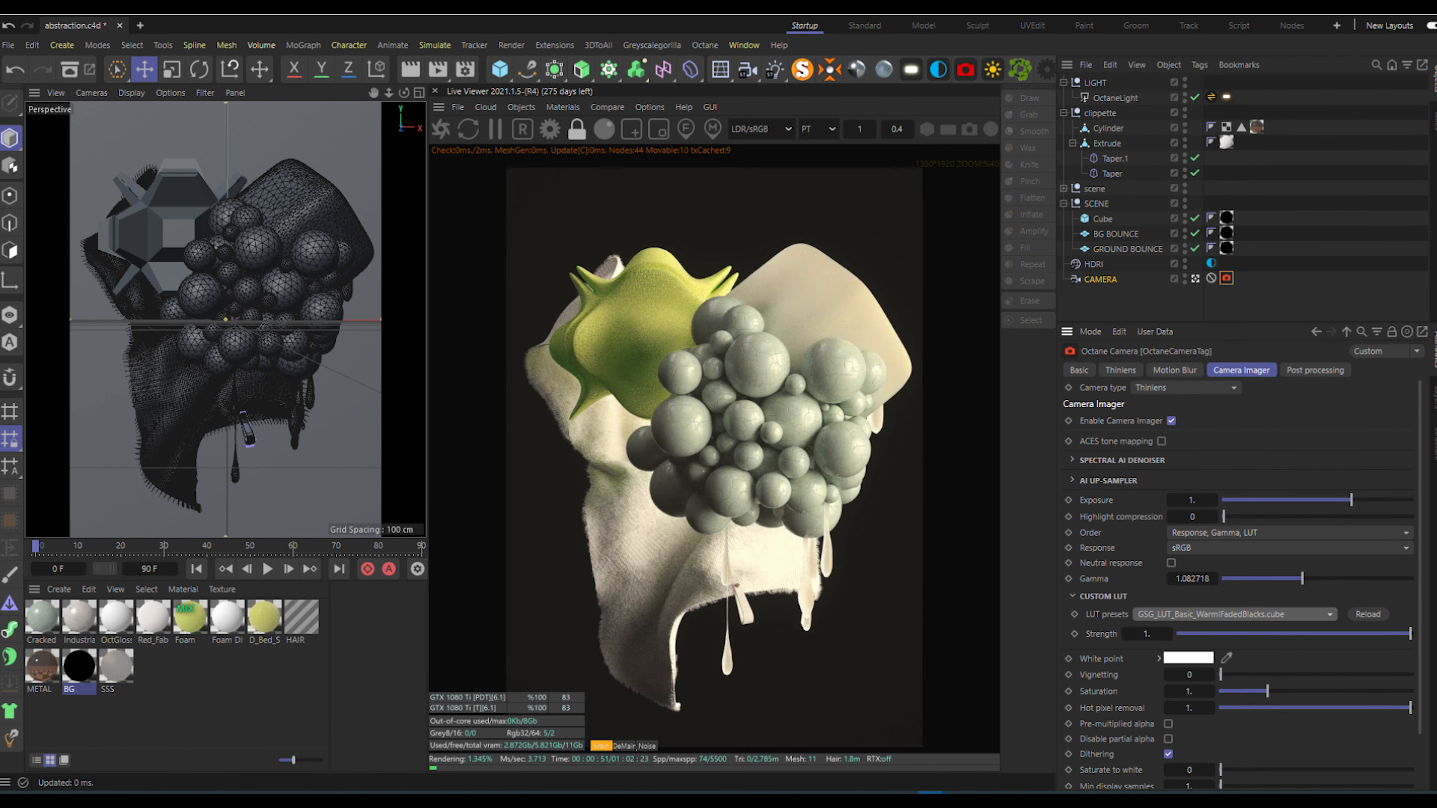
{"action": "key", "text": "Down"}
{"action": "key", "text": "Down"}
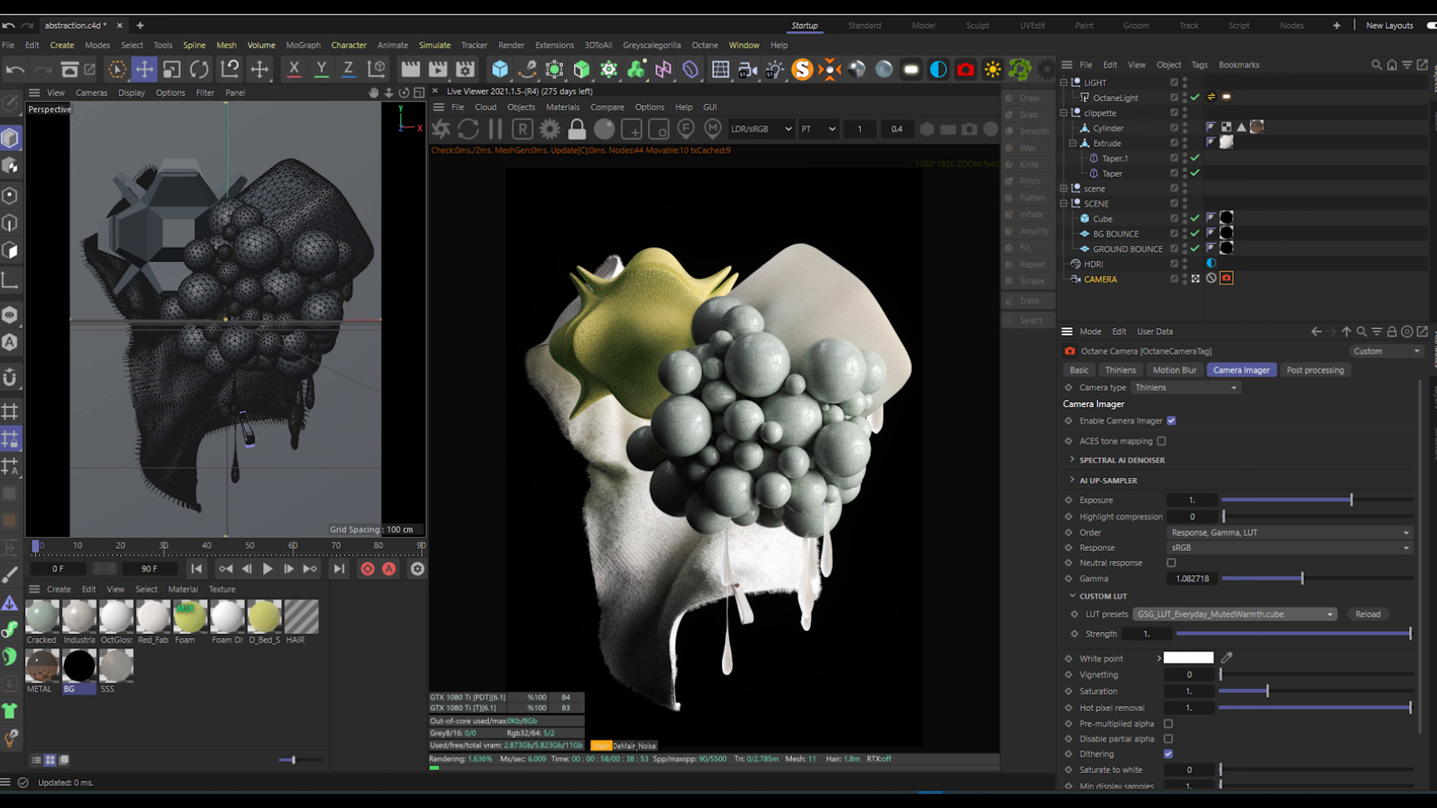
{"action": "key", "text": "Down"}
{"action": "key", "text": "Down"}
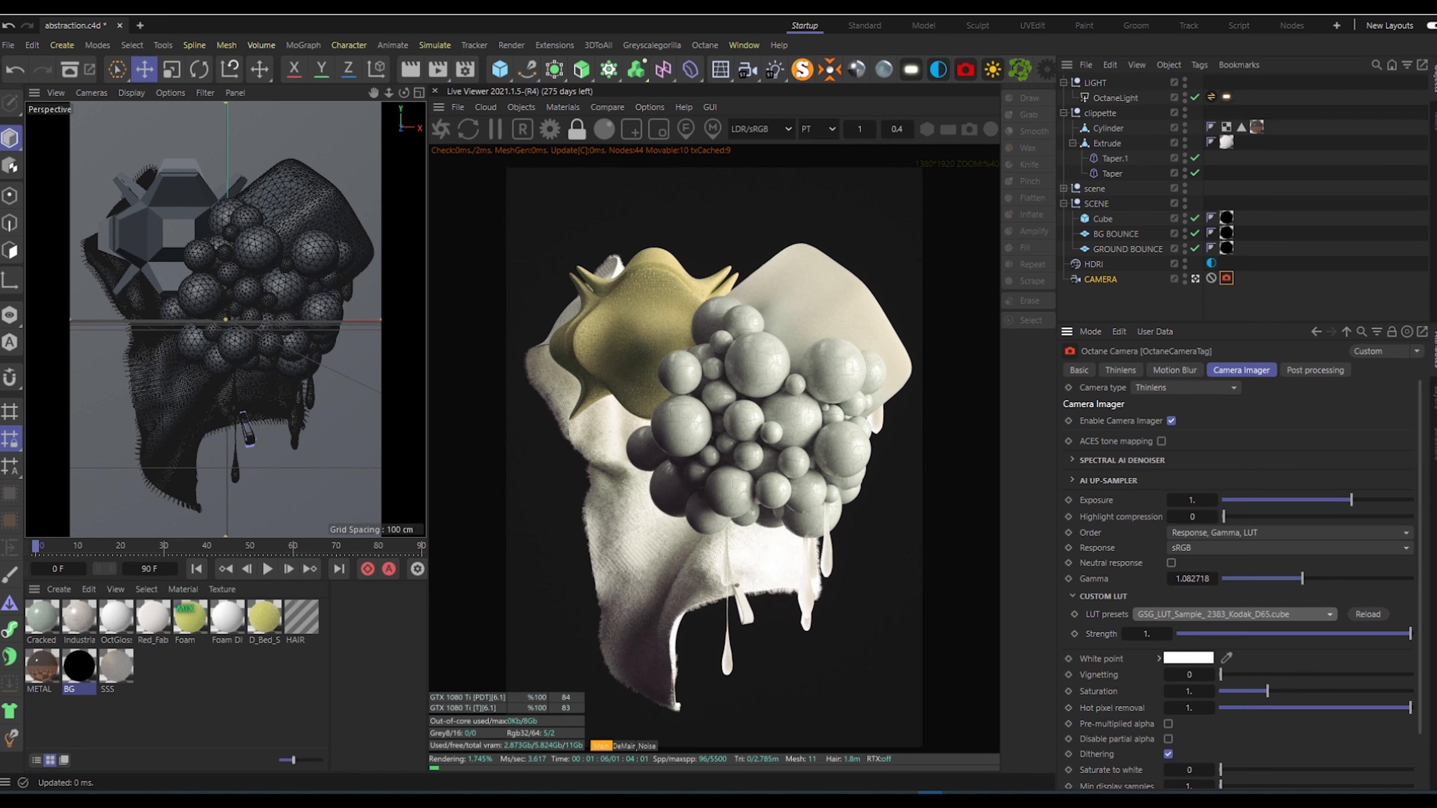
{"action": "key", "text": "Down"}
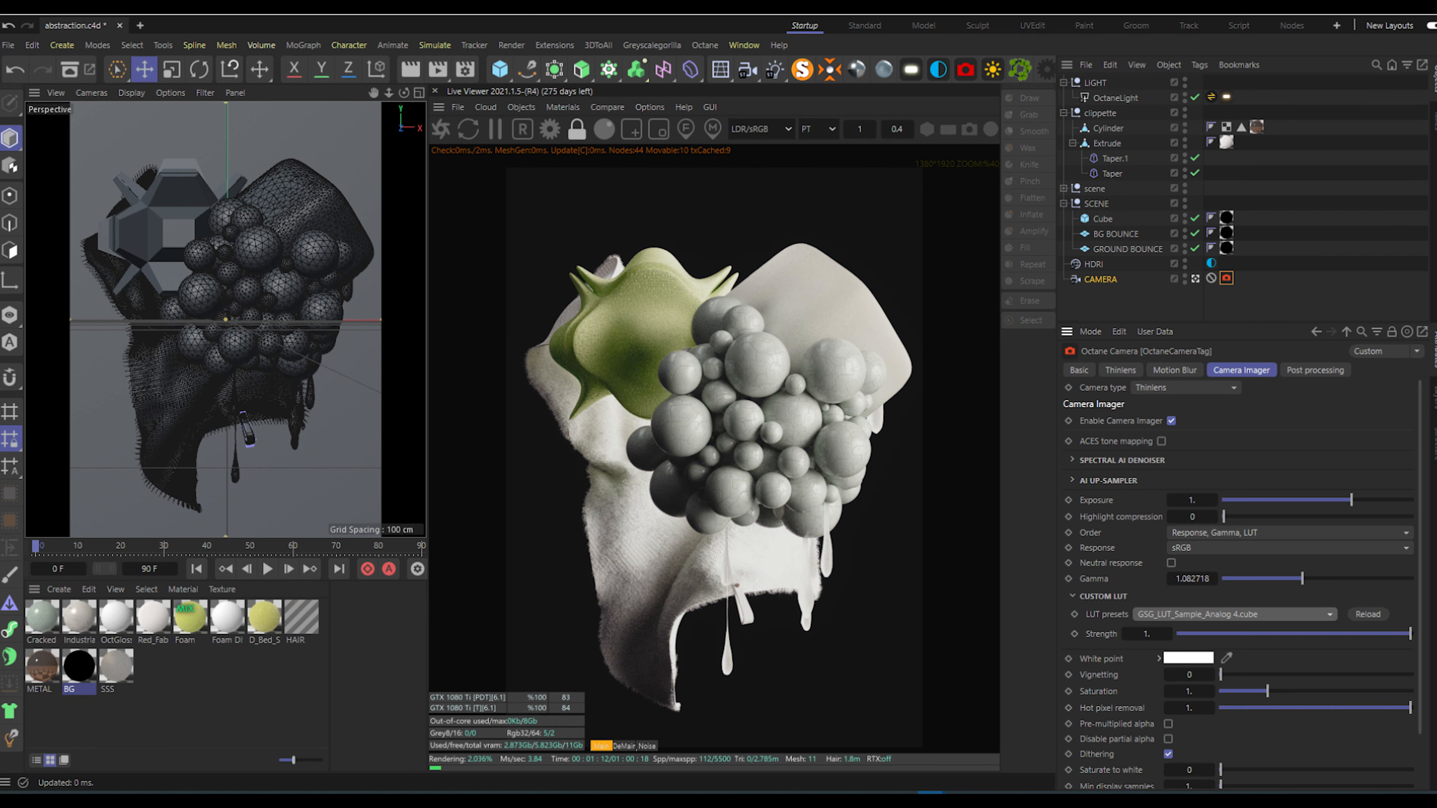
Step: Reduce the custom LUT strength to about 0.64 and raise the camera imager's exposure to about 1.69
{"action": "left_click_drag", "start_coordinate": [1410, 634], "coordinate": [1326, 634]}
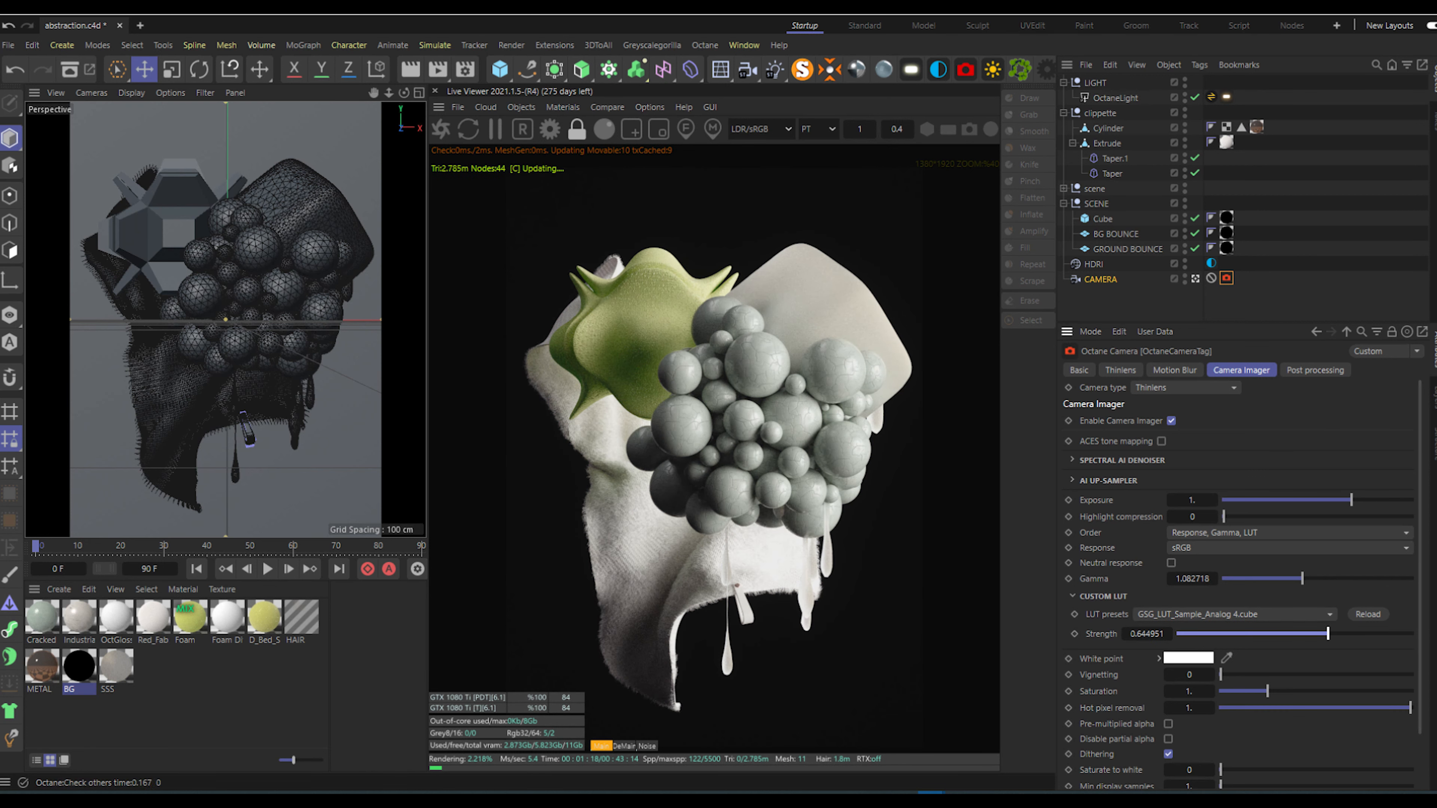
{"action": "left_click_drag", "start_coordinate": [1351, 500], "coordinate": [1360, 500]}
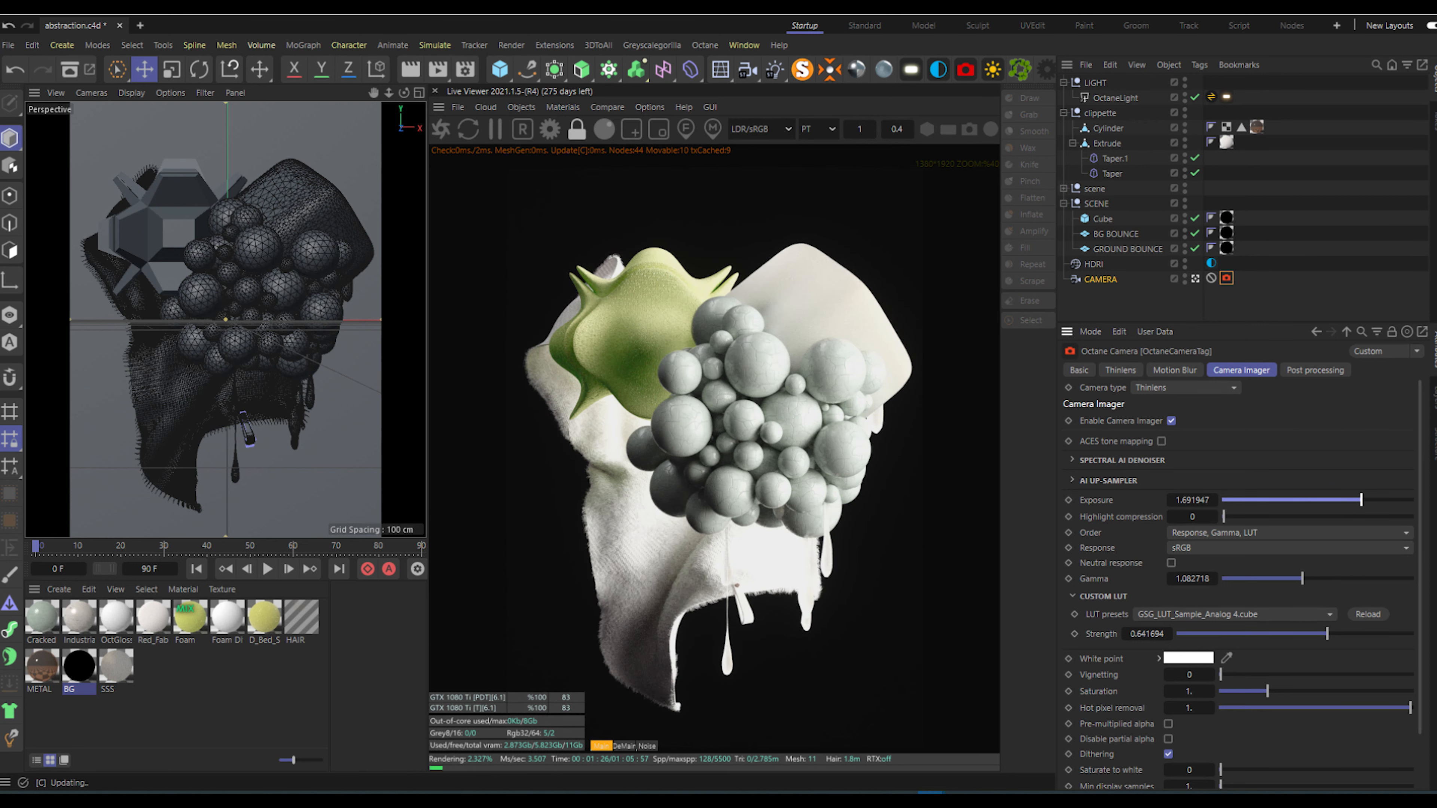
Step: Change the BG material's diffuse colour to a neutral grey with a brightness value of 50%
{"action": "double_click", "coordinate": [80, 667]}
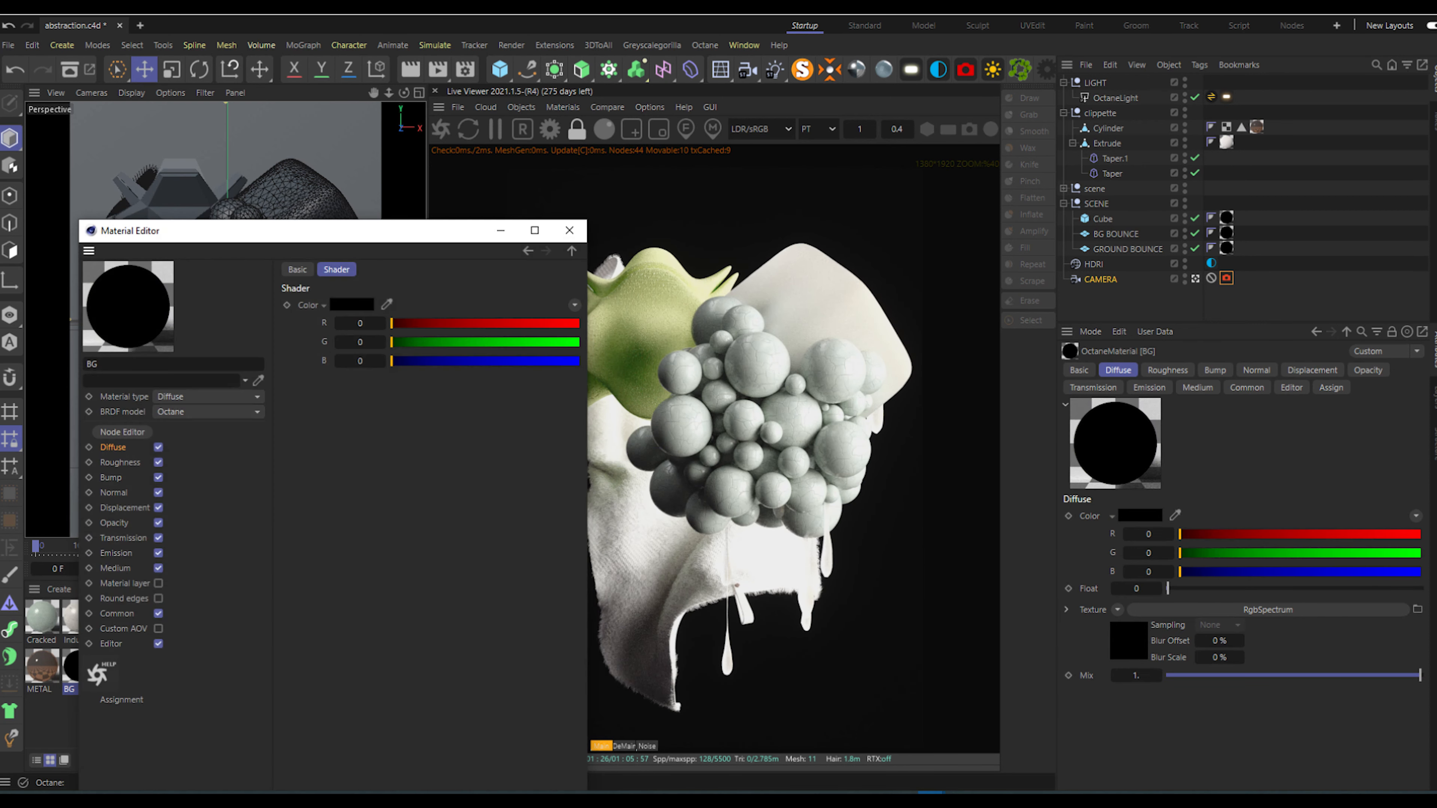
{"action": "left_click", "coordinate": [352, 306]}
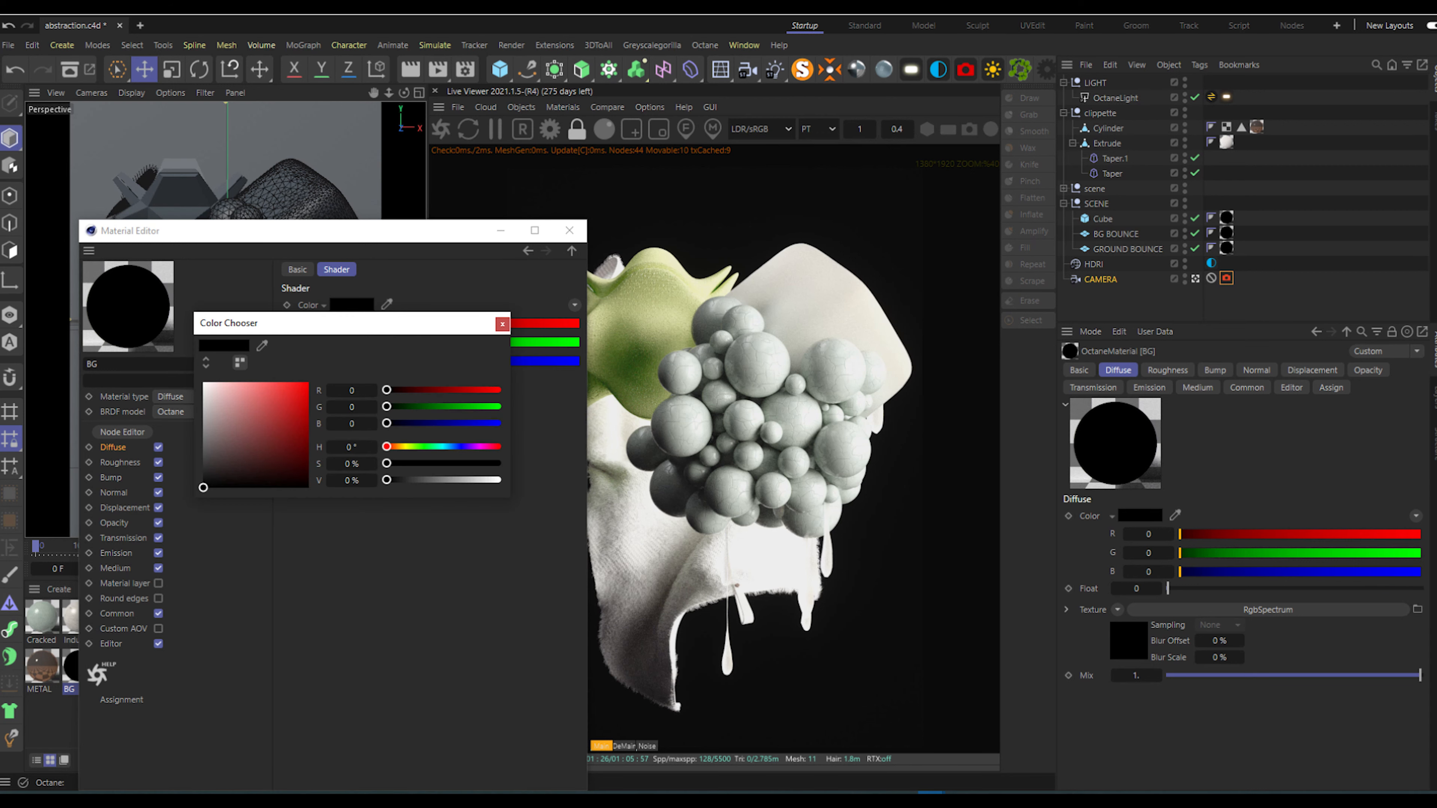
{"action": "left_click_drag", "start_coordinate": [204, 486], "coordinate": [203, 437]}
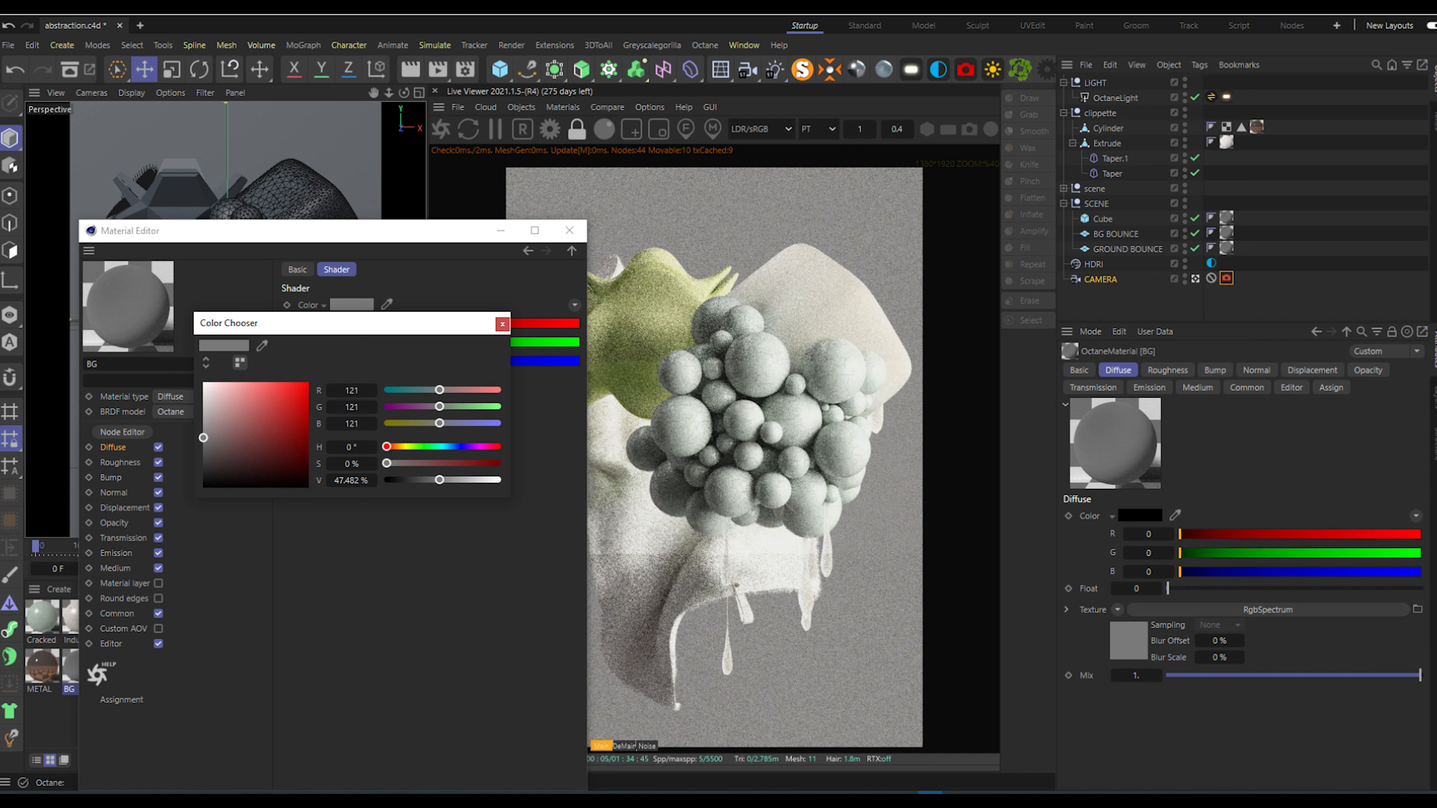
{"action": "double_click", "coordinate": [352, 480]}
{"action": "type", "text": "50"}
{"action": "key", "text": "Return"}
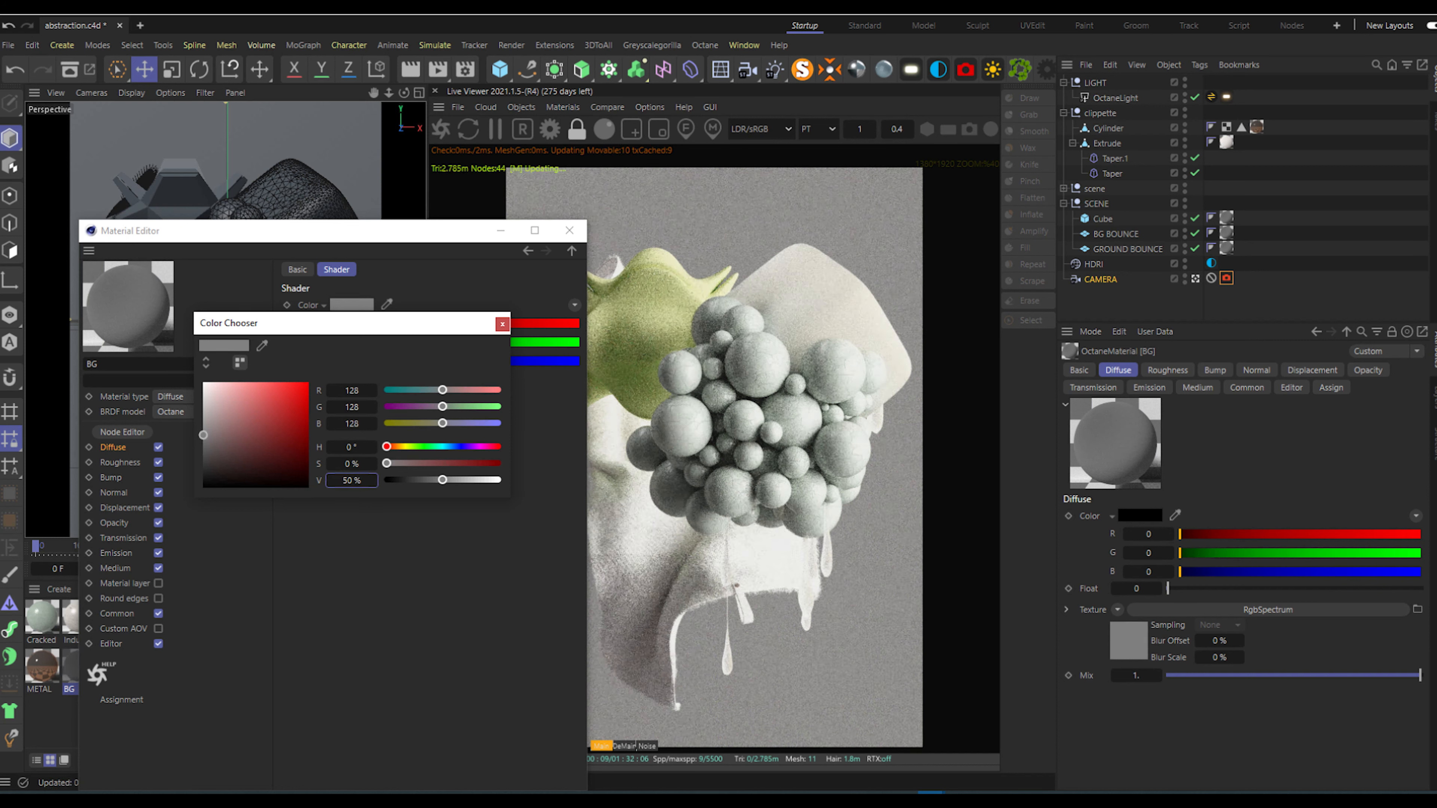
{"action": "left_click", "coordinate": [503, 323]}
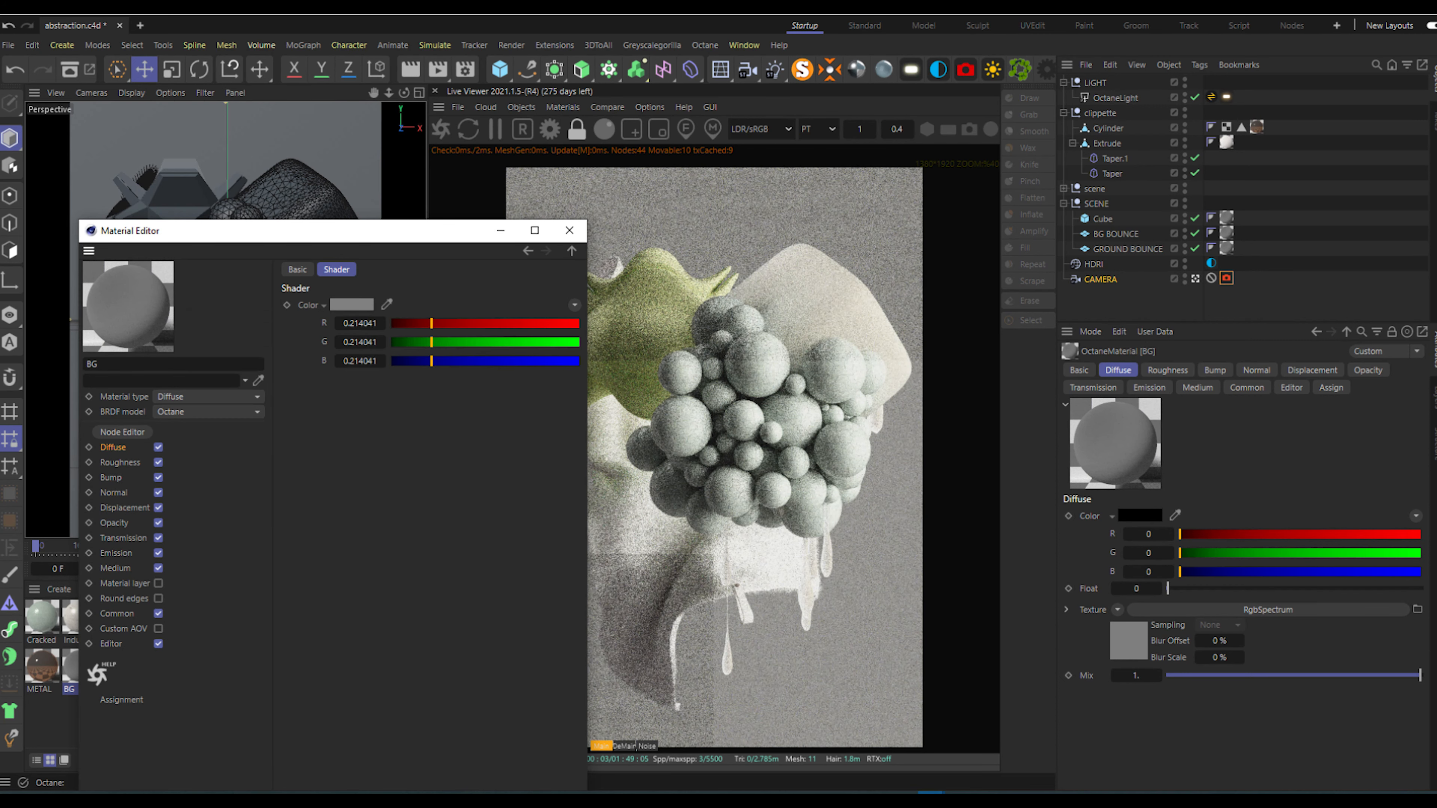
{"action": "left_click", "coordinate": [500, 231]}
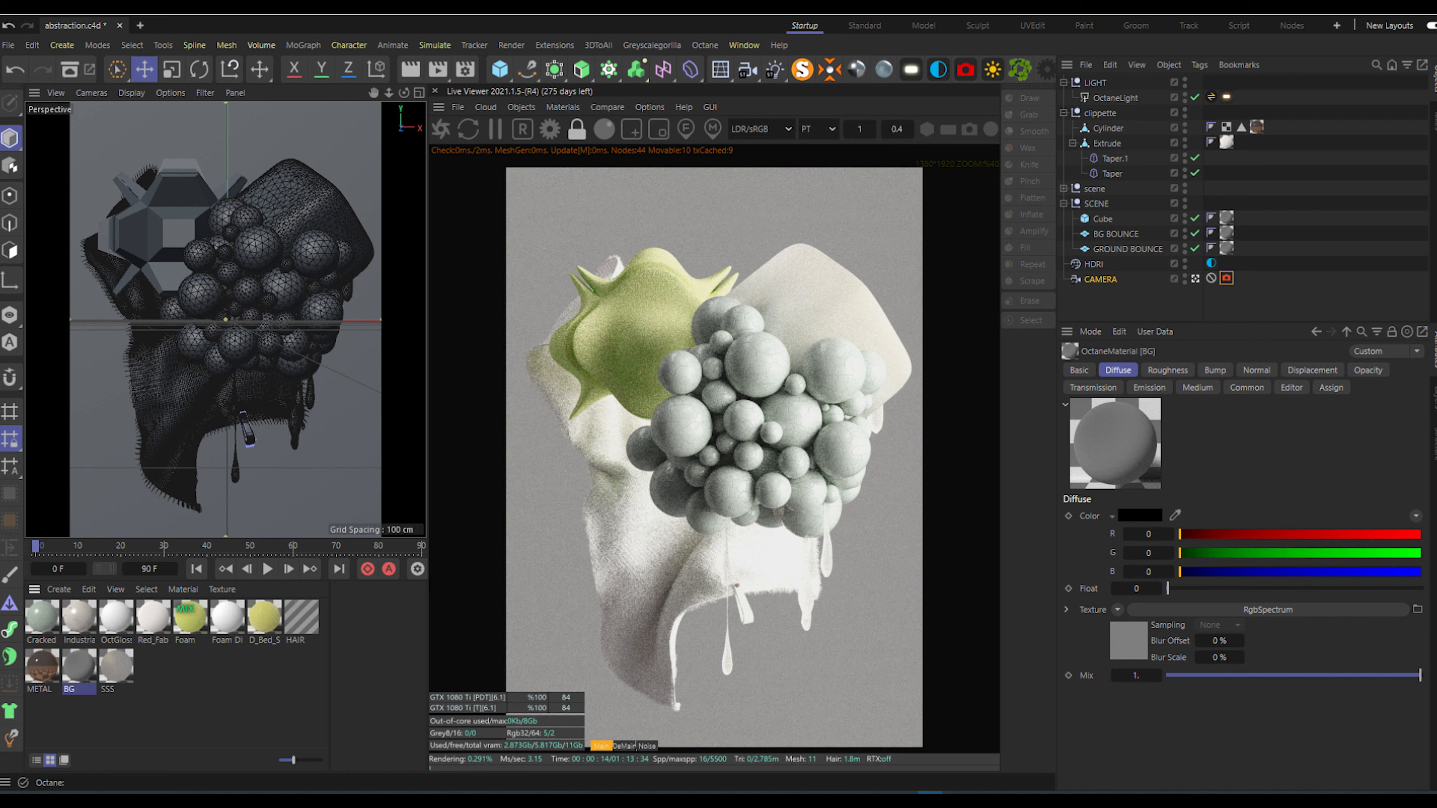
Step: Review the output file path, PNG format and 16-bit depth in the render's save settings
{"action": "left_click", "coordinate": [1144, 301]}
{"action": "left_click", "coordinate": [198, 698]}
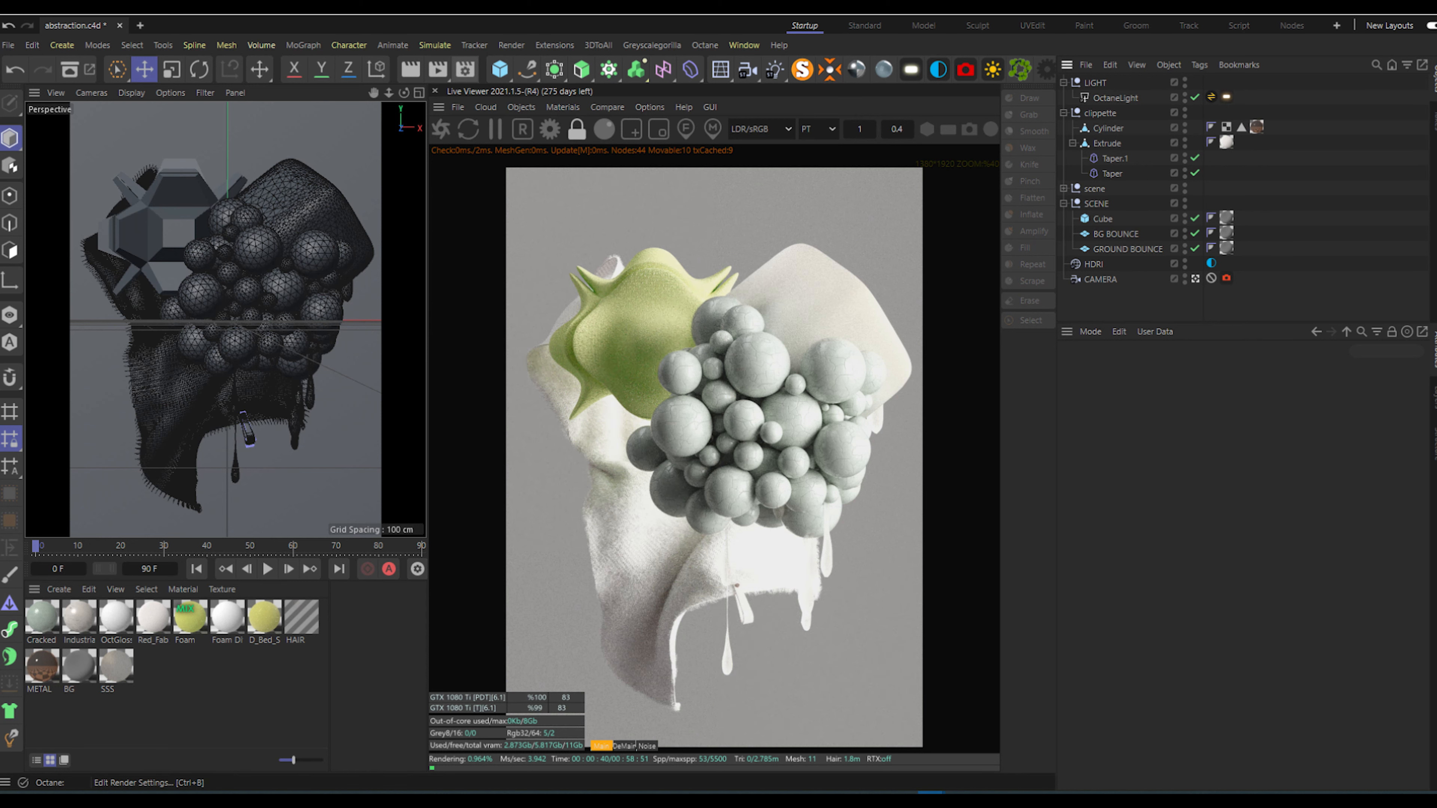
{"action": "left_click", "coordinate": [465, 69]}
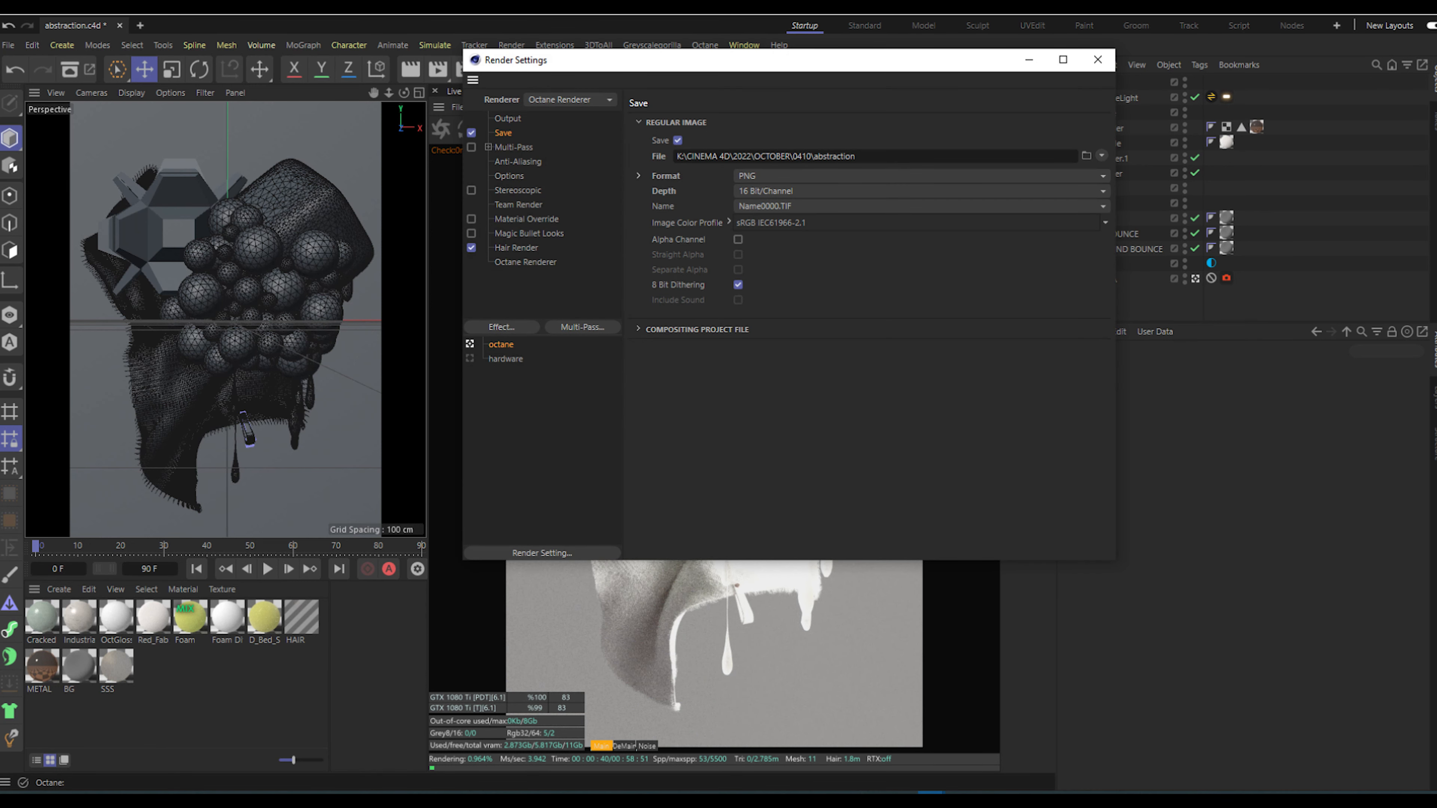
{"action": "left_click", "coordinate": [1098, 60]}
Step: Set the Octane path tracing kernel's specular depth to 26 and filter size to 1
{"action": "left_click", "coordinate": [549, 129]}
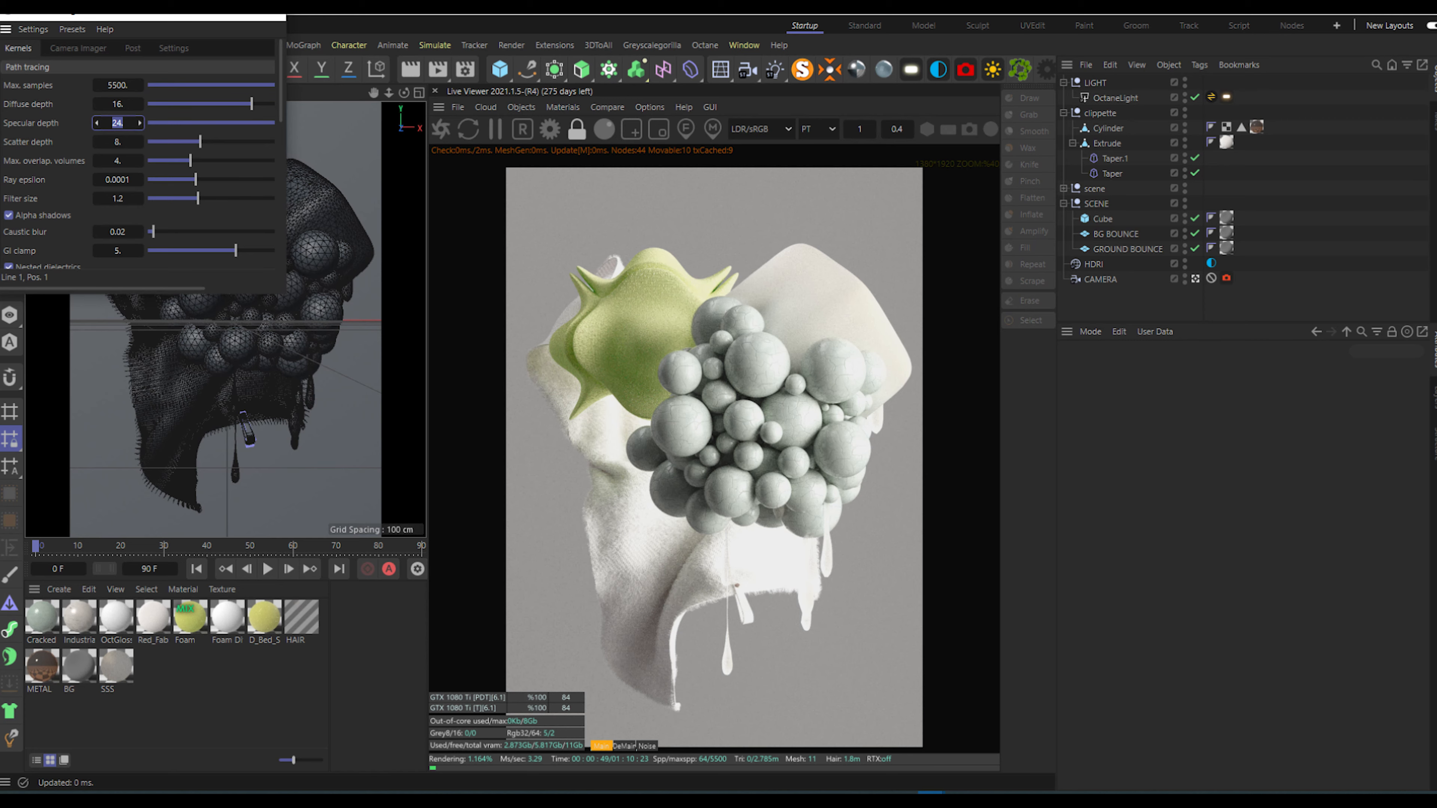
{"action": "type", "text": "26"}
{"action": "double_click", "coordinate": [117, 198]}
{"action": "type", "text": "1"}
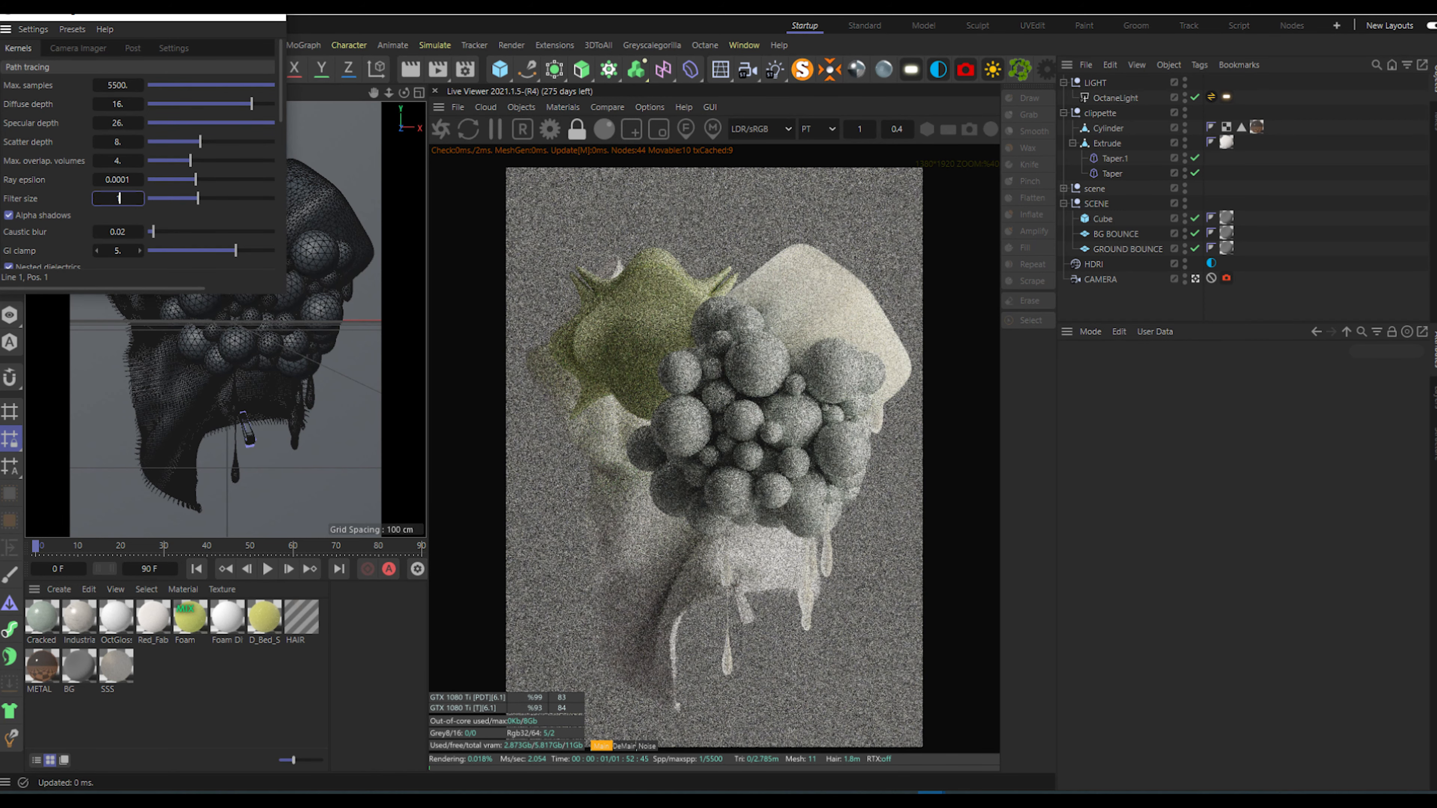
Step: Set the path tracing kernel's GI clamp to 3 and max samples to 3500, and close the Octane settings
{"action": "double_click", "coordinate": [118, 251]}
{"action": "left_click", "coordinate": [171, 251]}
{"action": "double_click", "coordinate": [117, 251]}
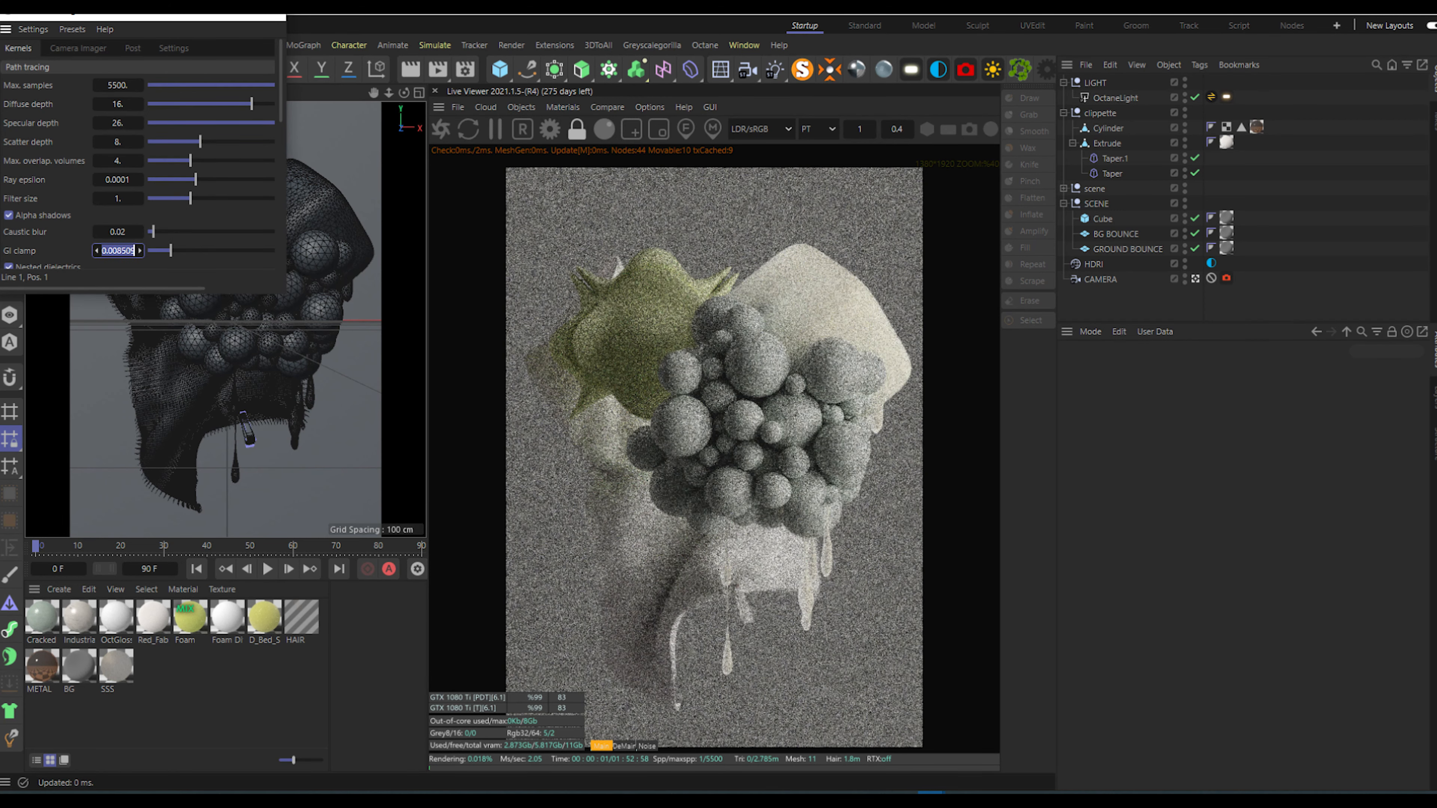
{"action": "type", "text": "3."}
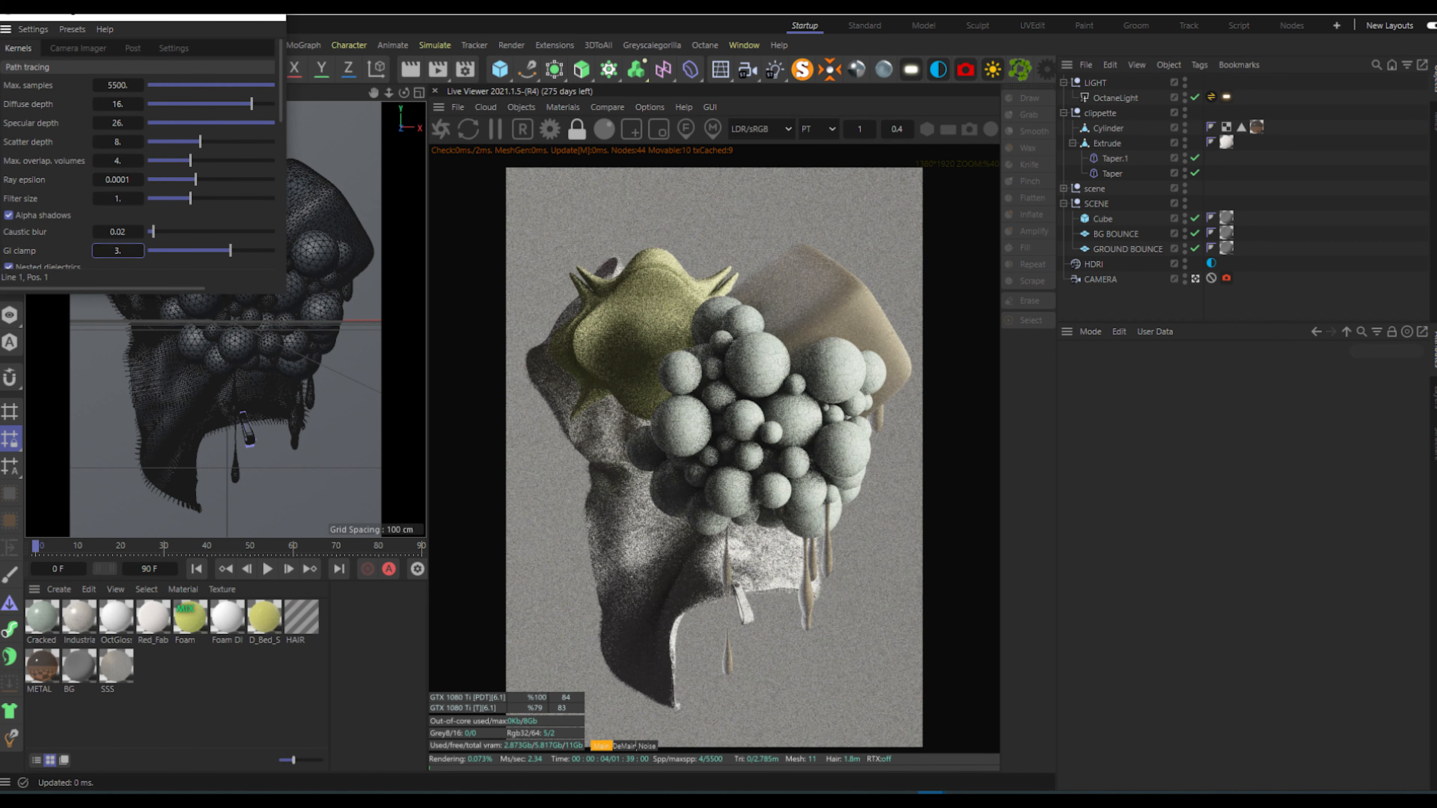
{"action": "key", "text": "Return"}
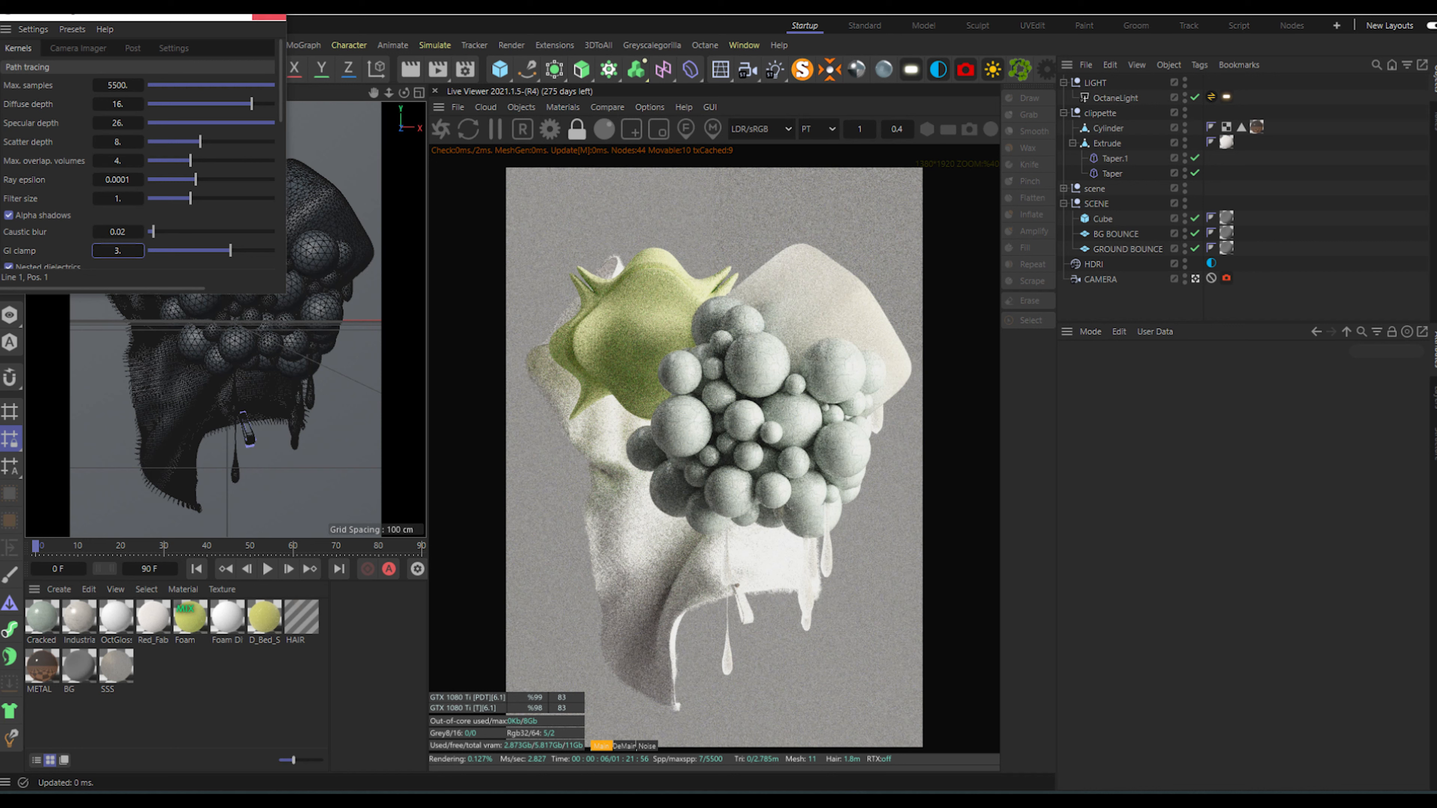
{"action": "double_click", "coordinate": [118, 85]}
{"action": "type", "text": "3500"}
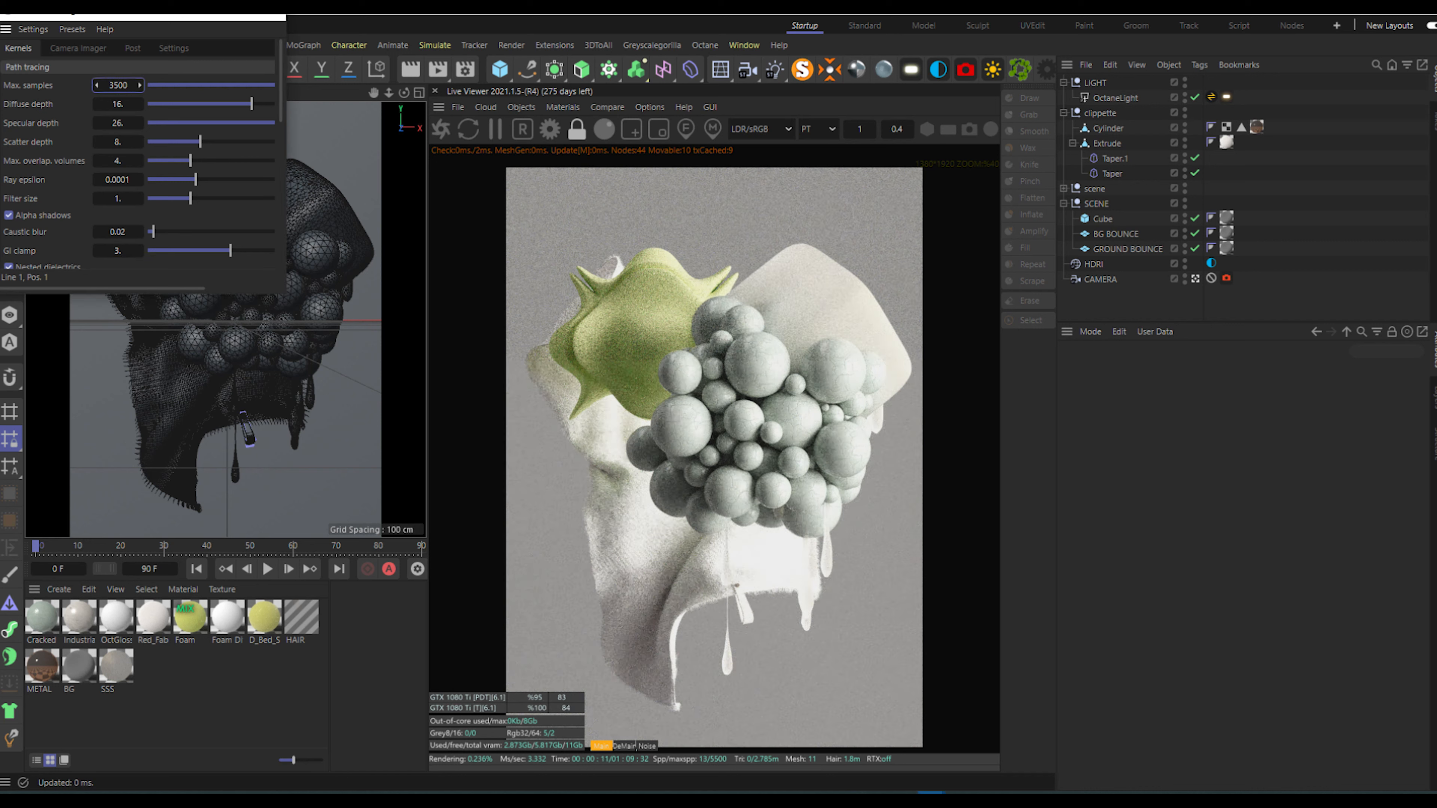
{"action": "key", "text": "Return"}
{"action": "left_click", "coordinate": [272, 16]}
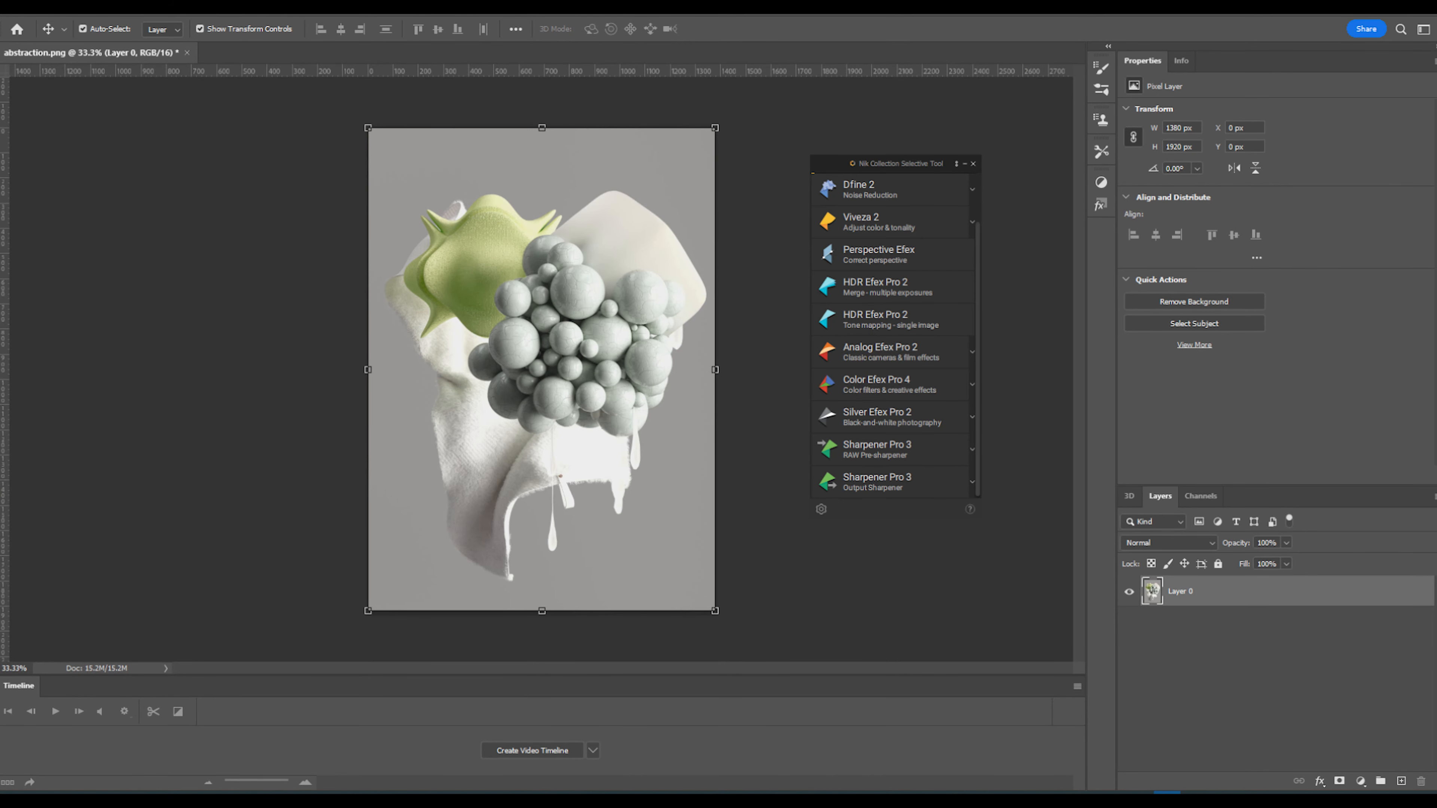
Step: In Photoshop, apply Levels to the abstraction.png render with input black 37, midtone 1.07 and output black 9
{"action": "left_click", "coordinate": [75, 8]}
{"action": "mouse_move", "coordinate": [113, 45]}
{"action": "left_click", "coordinate": [266, 60]}
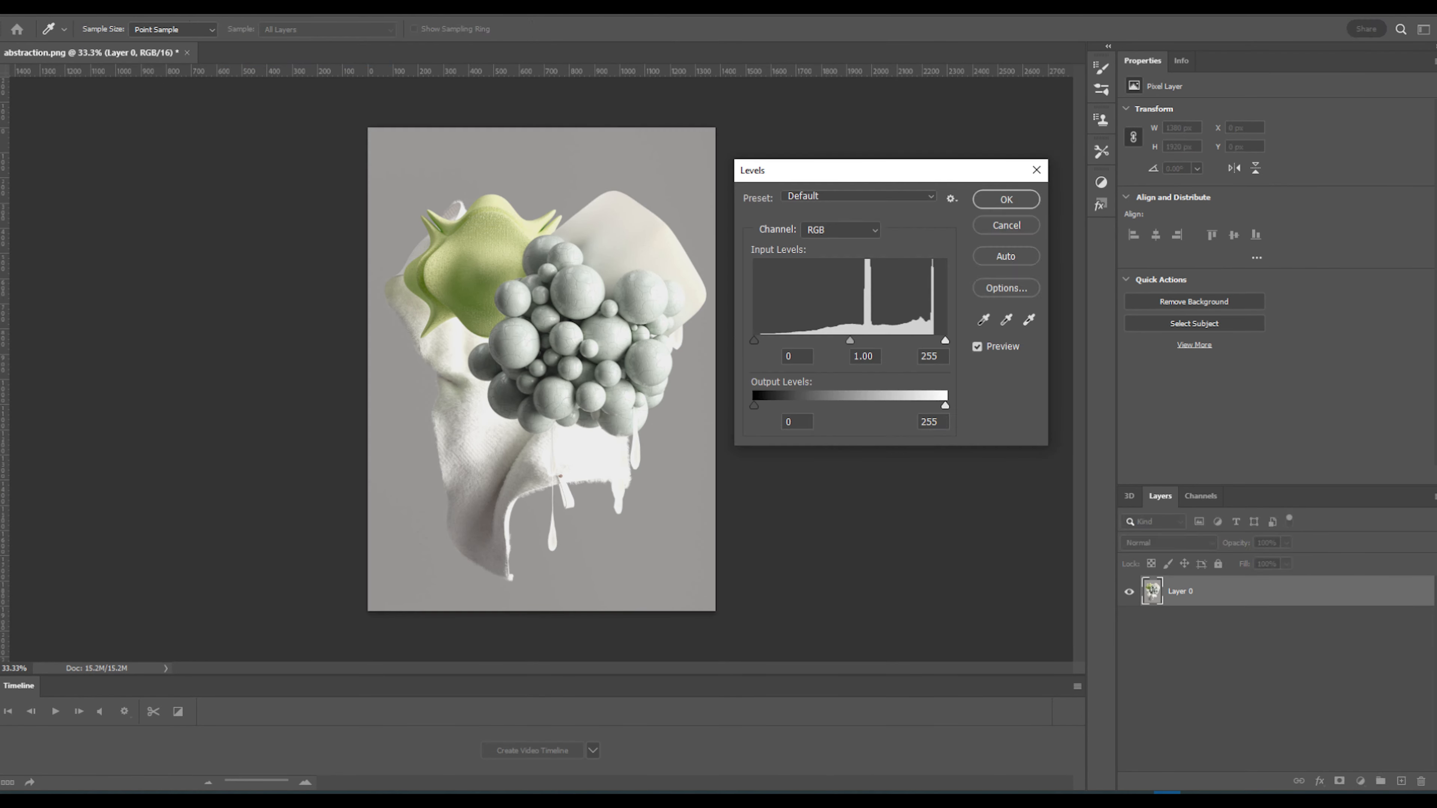
{"action": "left_click_drag", "start_coordinate": [754, 341], "coordinate": [860, 341]}
{"action": "left_click_drag", "start_coordinate": [754, 405], "coordinate": [761, 406]}
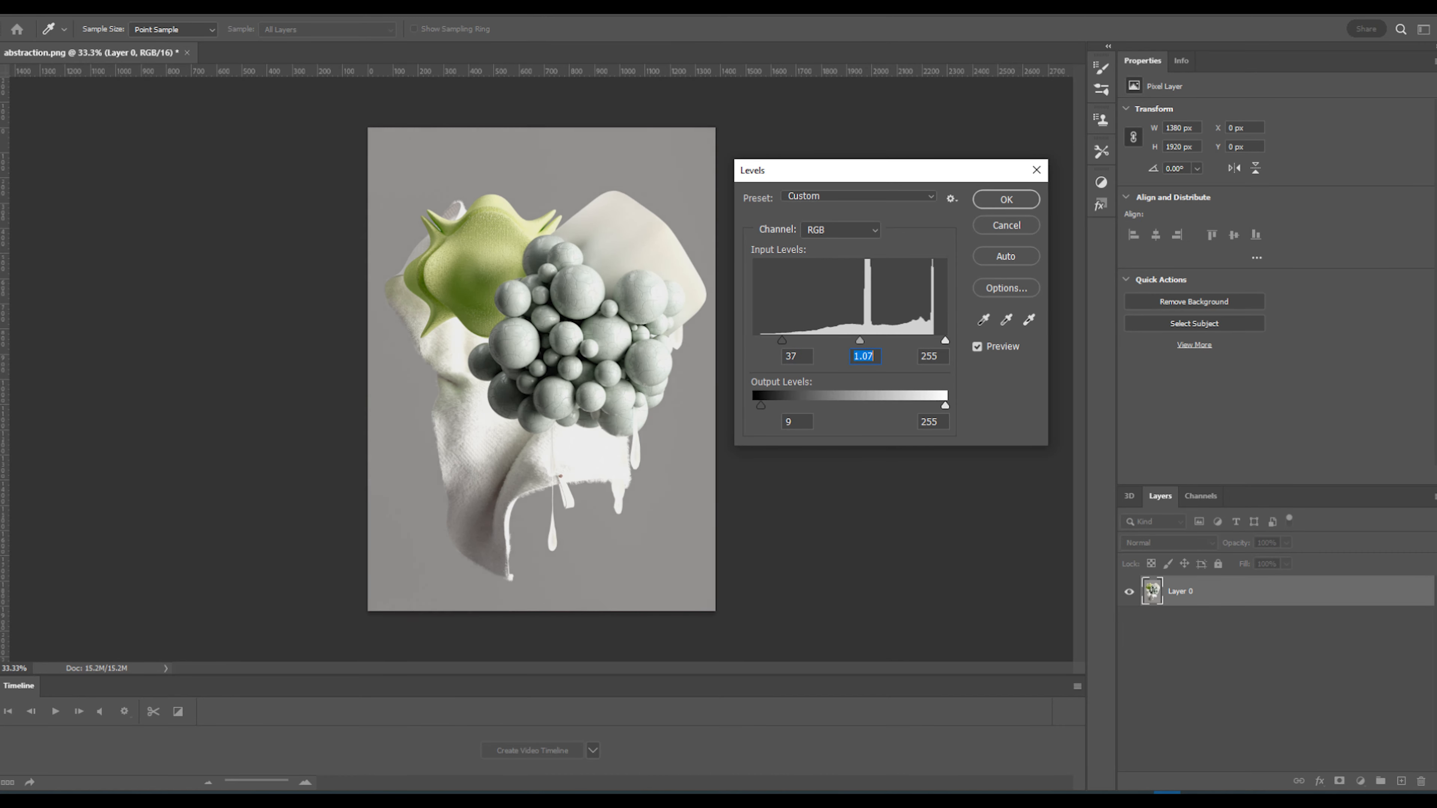
{"action": "left_click", "coordinate": [1006, 199]}
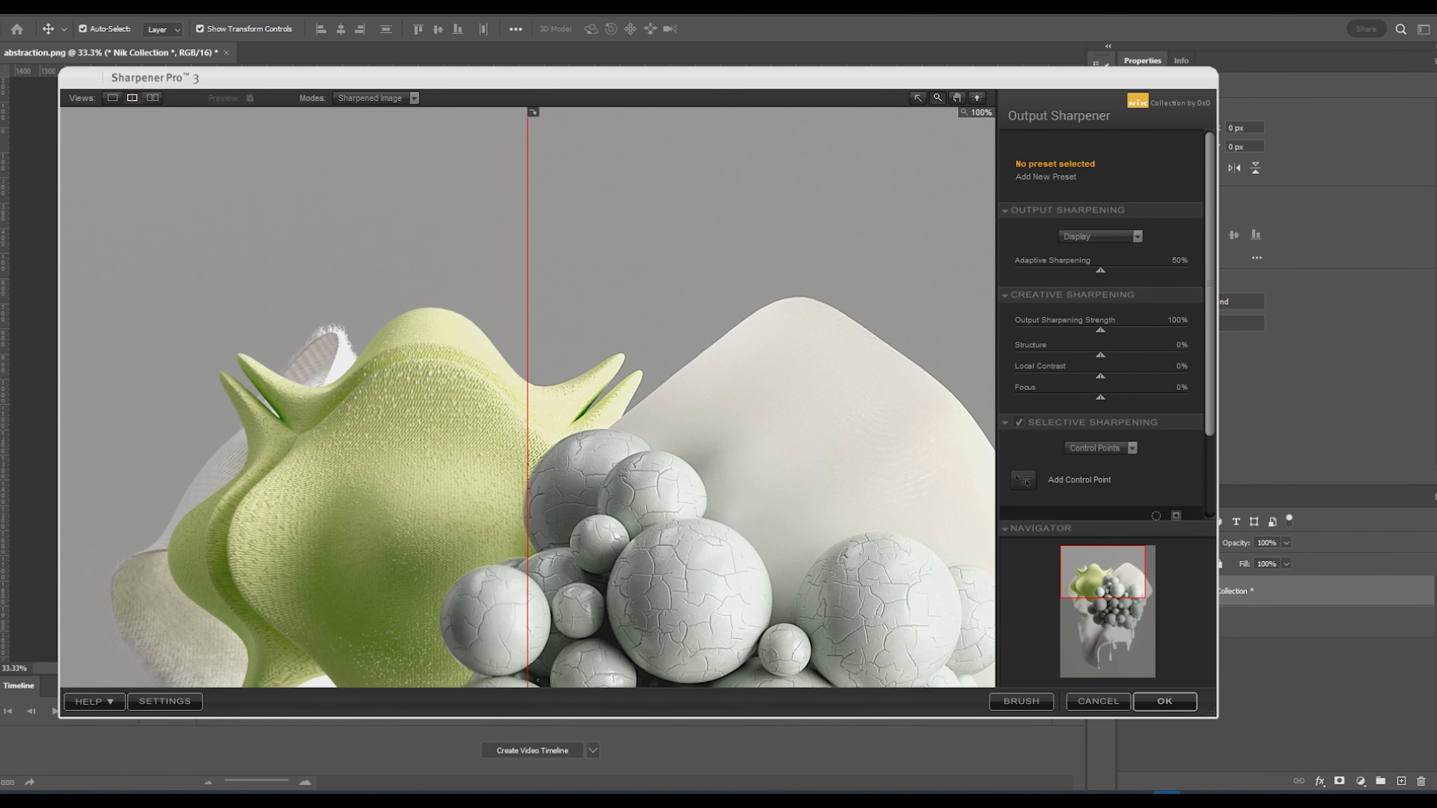
Step: Apply Sharpener Pro 3 output sharpening with 47% adaptive sharpening and 113% output sharpening strength
{"action": "left_click_drag", "start_coordinate": [1103, 572], "coordinate": [1103, 631]}
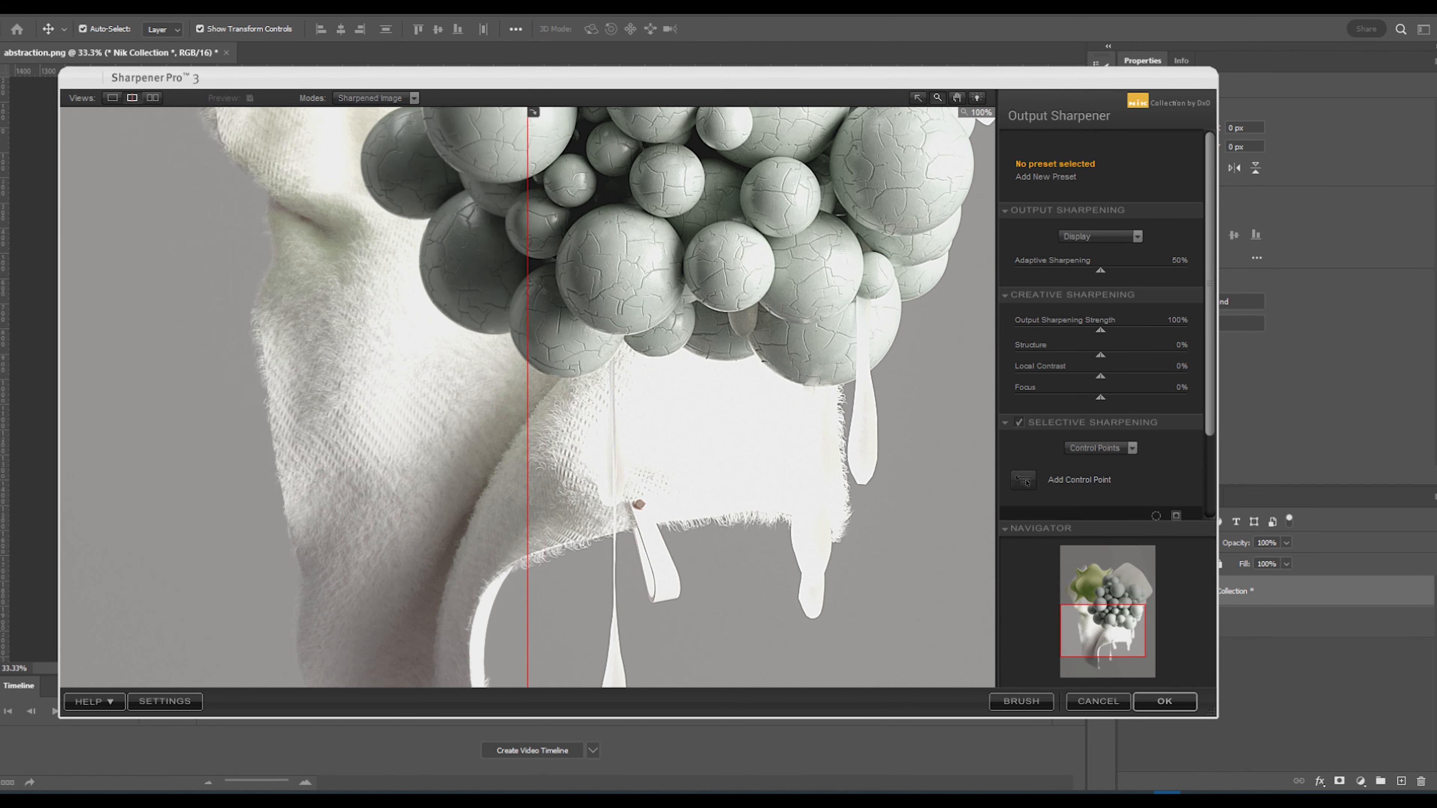
{"action": "left_click_drag", "start_coordinate": [1100, 330], "coordinate": [1112, 330]}
{"action": "left_click_drag", "start_coordinate": [1101, 270], "coordinate": [1096, 271]}
{"action": "left_click_drag", "start_coordinate": [1103, 631], "coordinate": [1103, 570]}
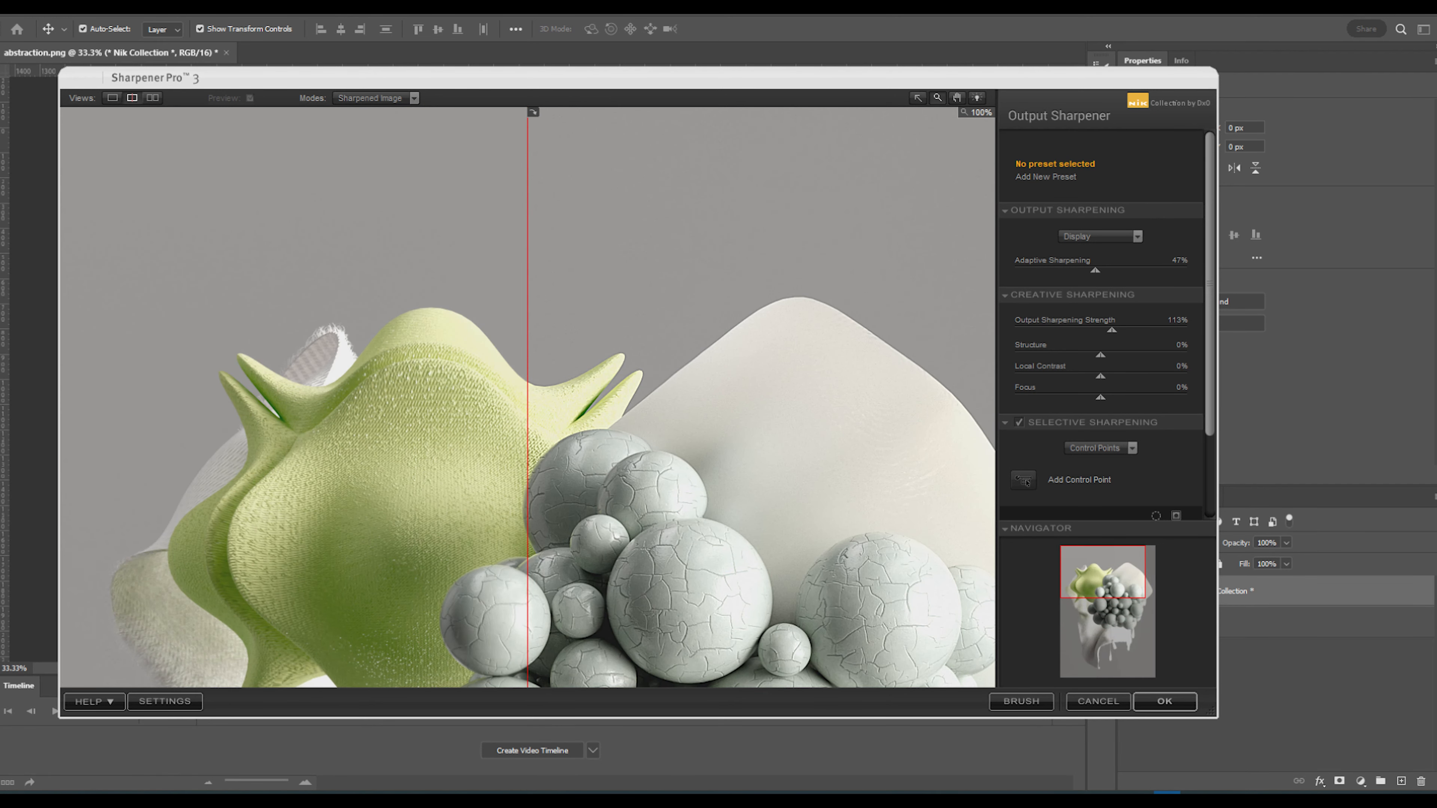
{"action": "left_click", "coordinate": [1164, 701]}
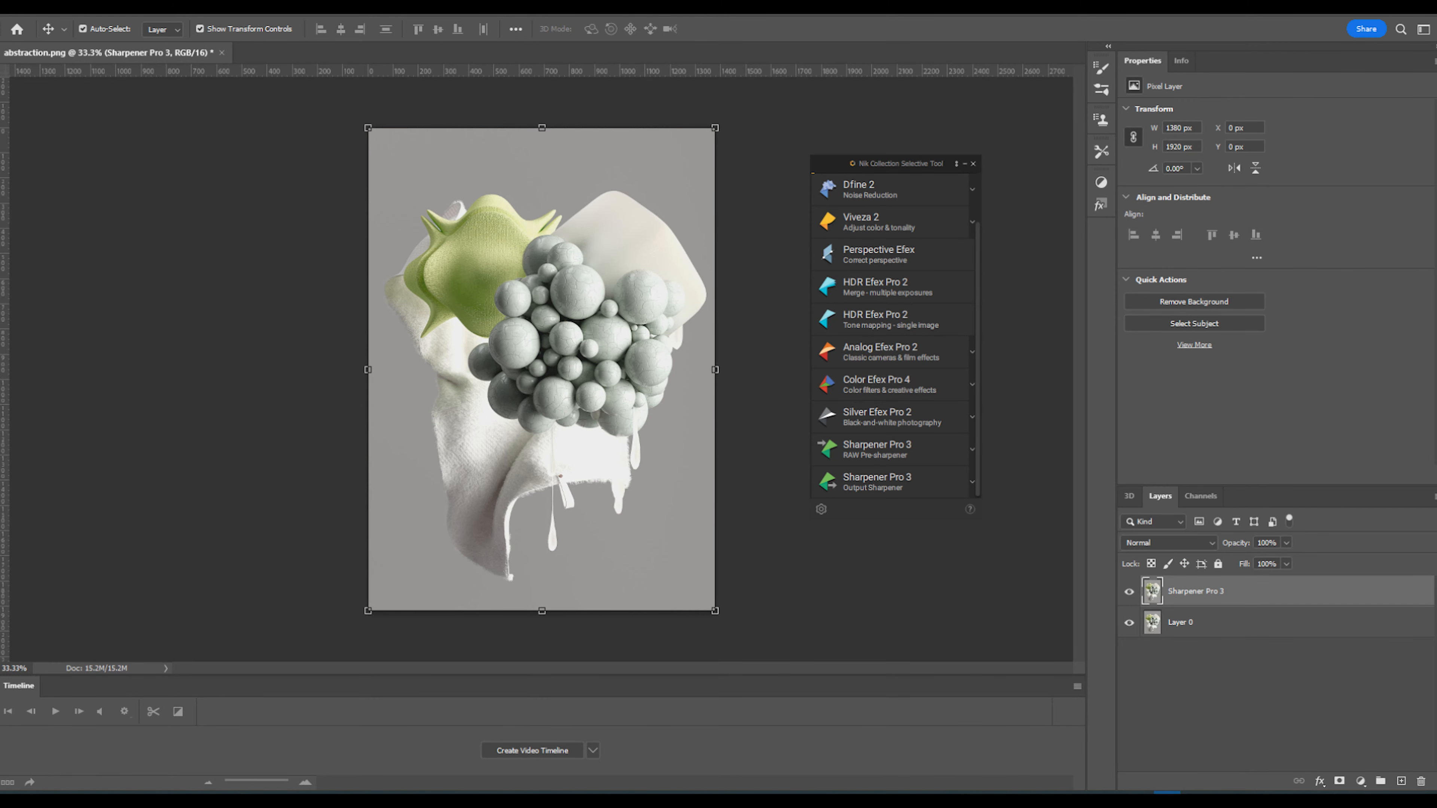
Step: Set Camera Raw Exposure +0.50, Contrast +7, Highlights -64, Shadows -59, Whites -37, Blacks +30, Texture +19, Clarity +14 and Dehaze +7 on the sharpened layer
{"action": "left_click", "coordinate": [199, 7]}
{"action": "left_click", "coordinate": [249, 119]}
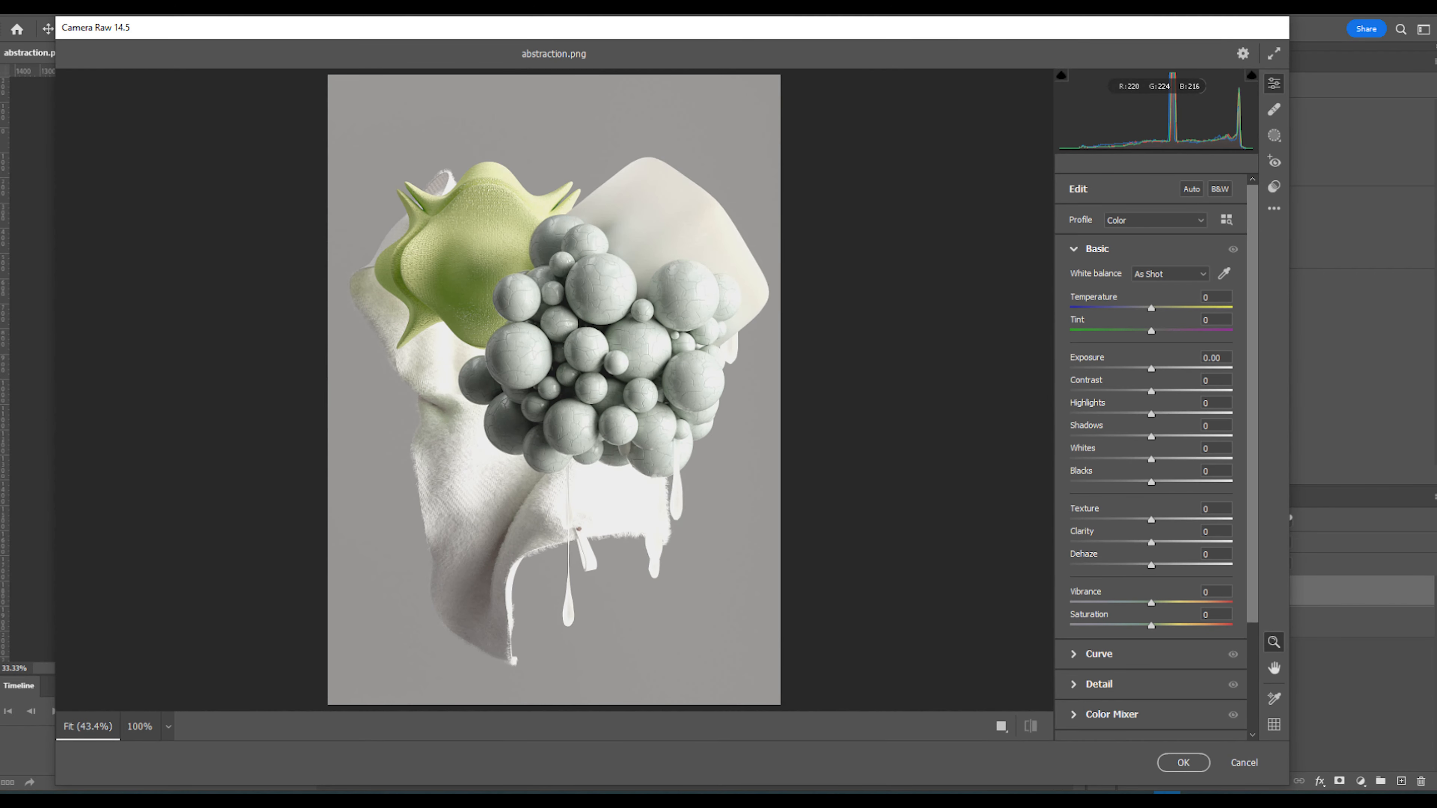
{"action": "left_click", "coordinate": [544, 288]}
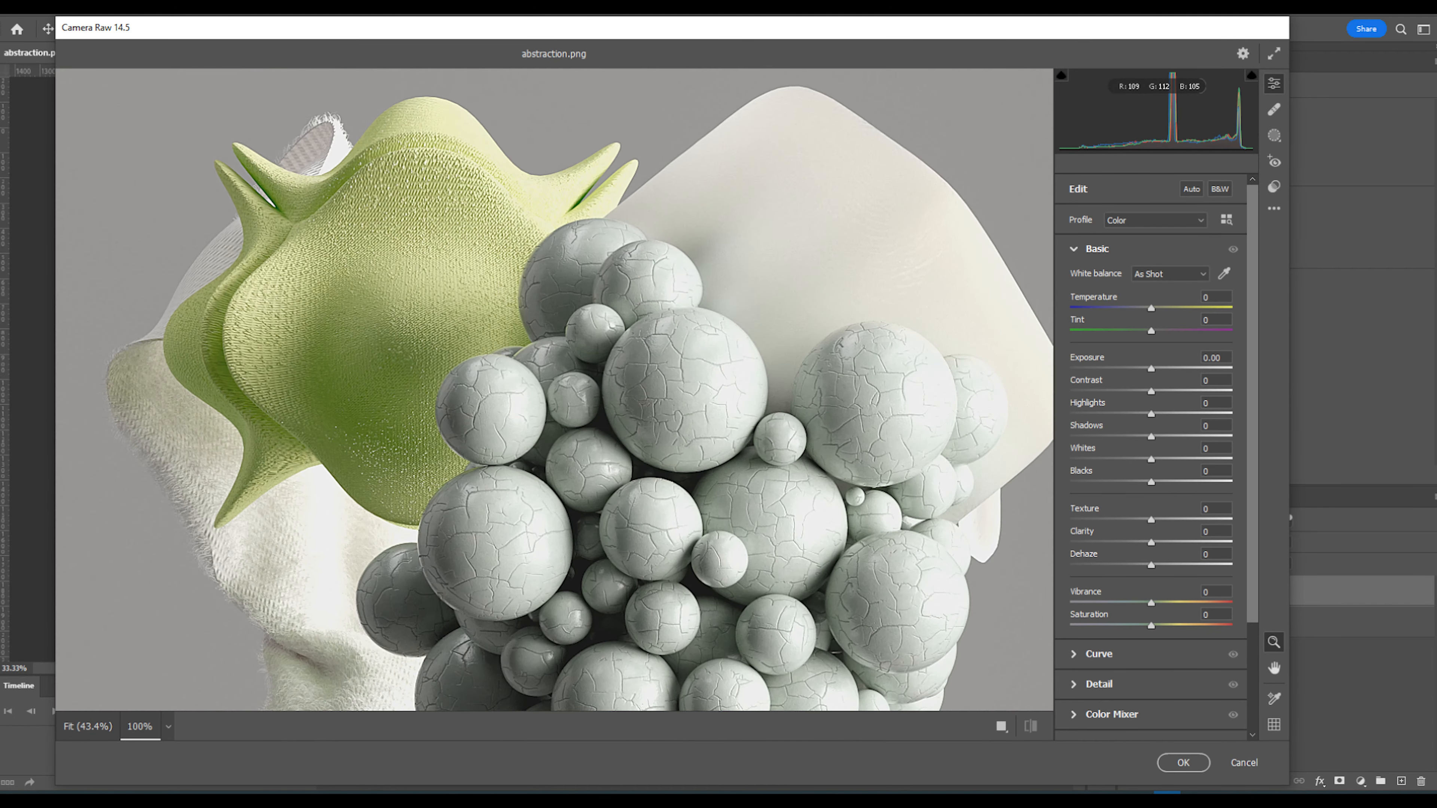
{"action": "left_click", "coordinate": [545, 289]}
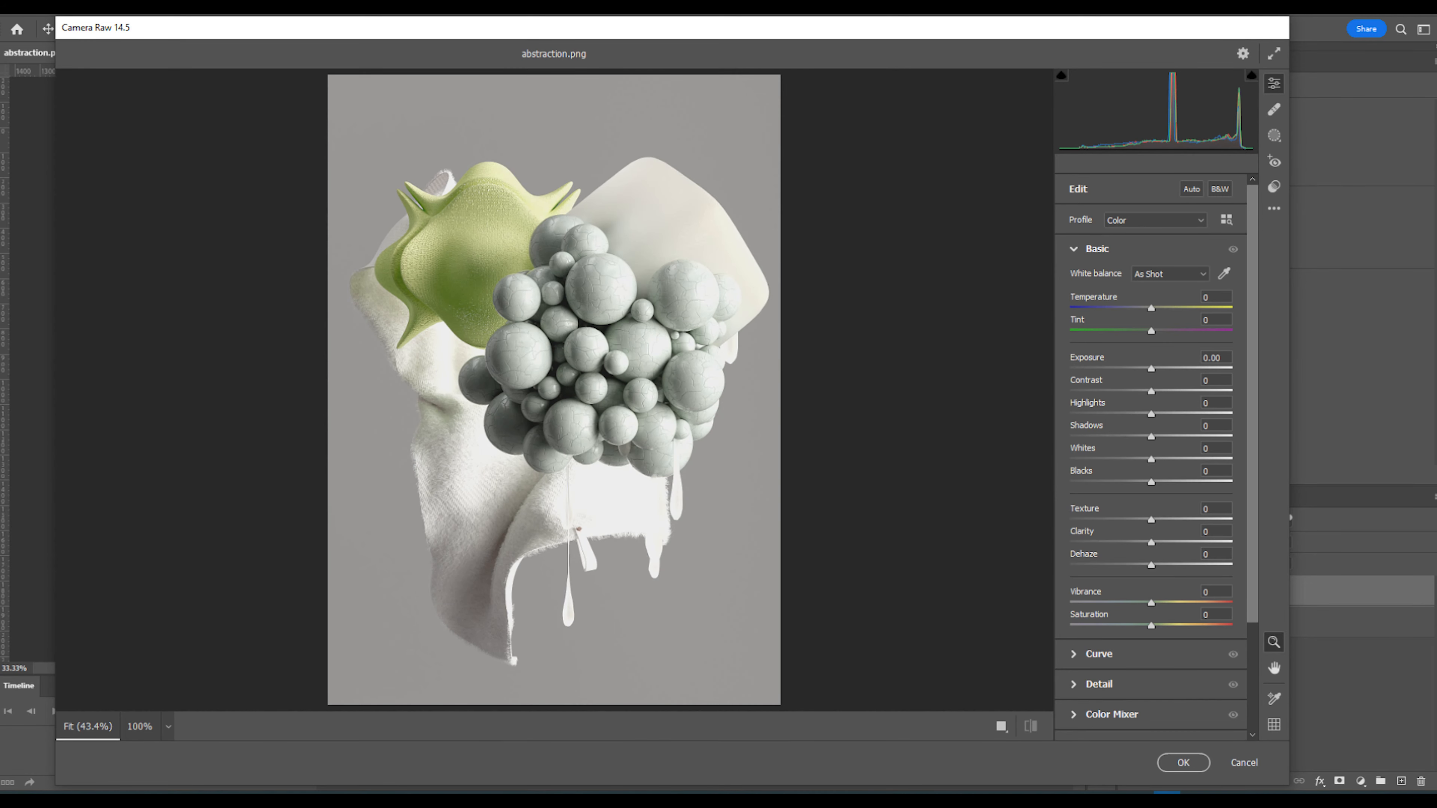
{"action": "left_click_drag", "start_coordinate": [1151, 369], "coordinate": [1157, 566]}
{"action": "left_click", "coordinate": [571, 244]}
{"action": "left_click", "coordinate": [639, 419]}
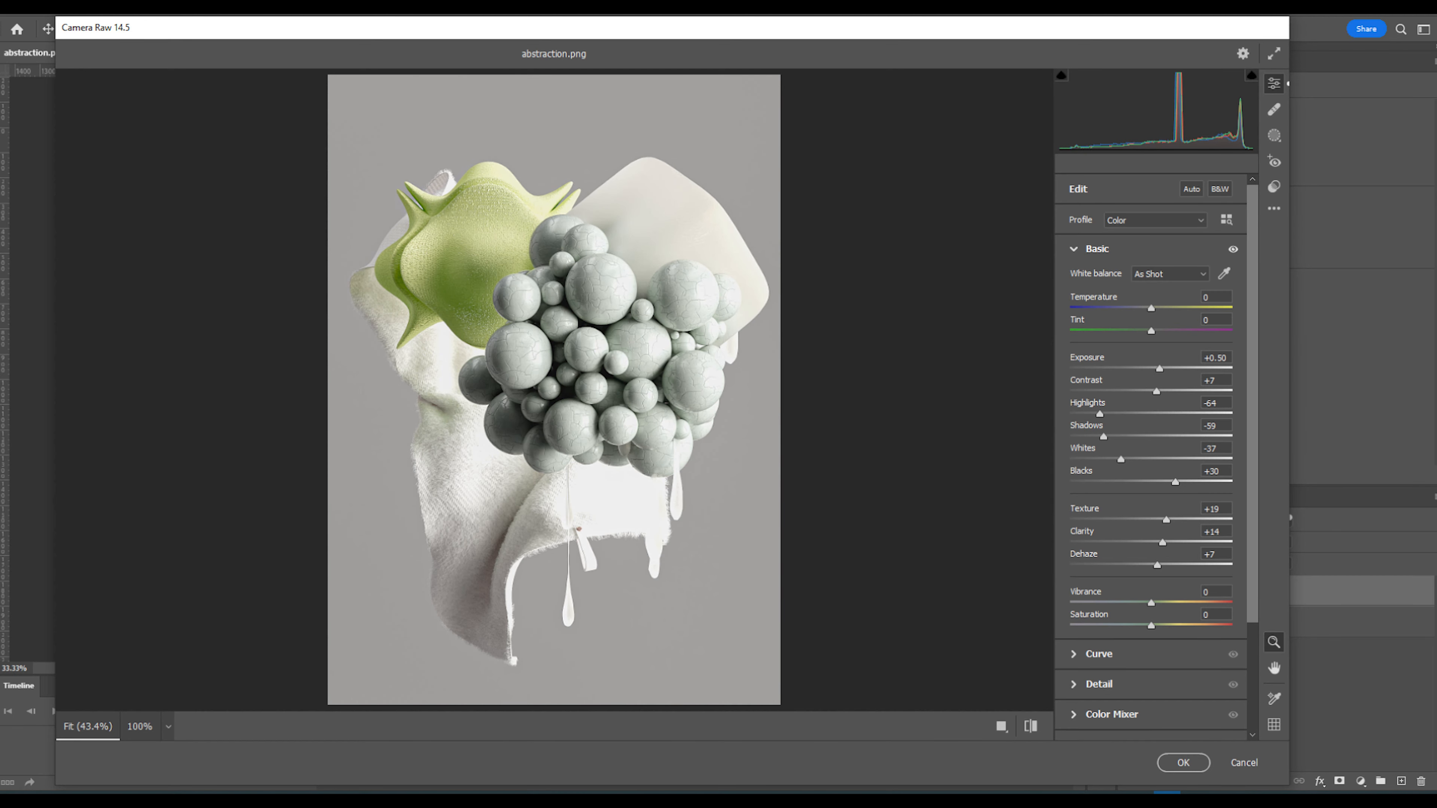
Step: Raise the Camera Raw contrast to +13, fine-tune the basic tones and apply the filter
{"action": "mouse_move", "coordinate": [1156, 391]}
{"action": "left_mouse_down"}
{"action": "mouse_move", "coordinate": [1175, 391]}
{"action": "mouse_move", "coordinate": [1162, 391]}
{"action": "left_mouse_up"}
{"action": "left_click", "coordinate": [679, 221]}
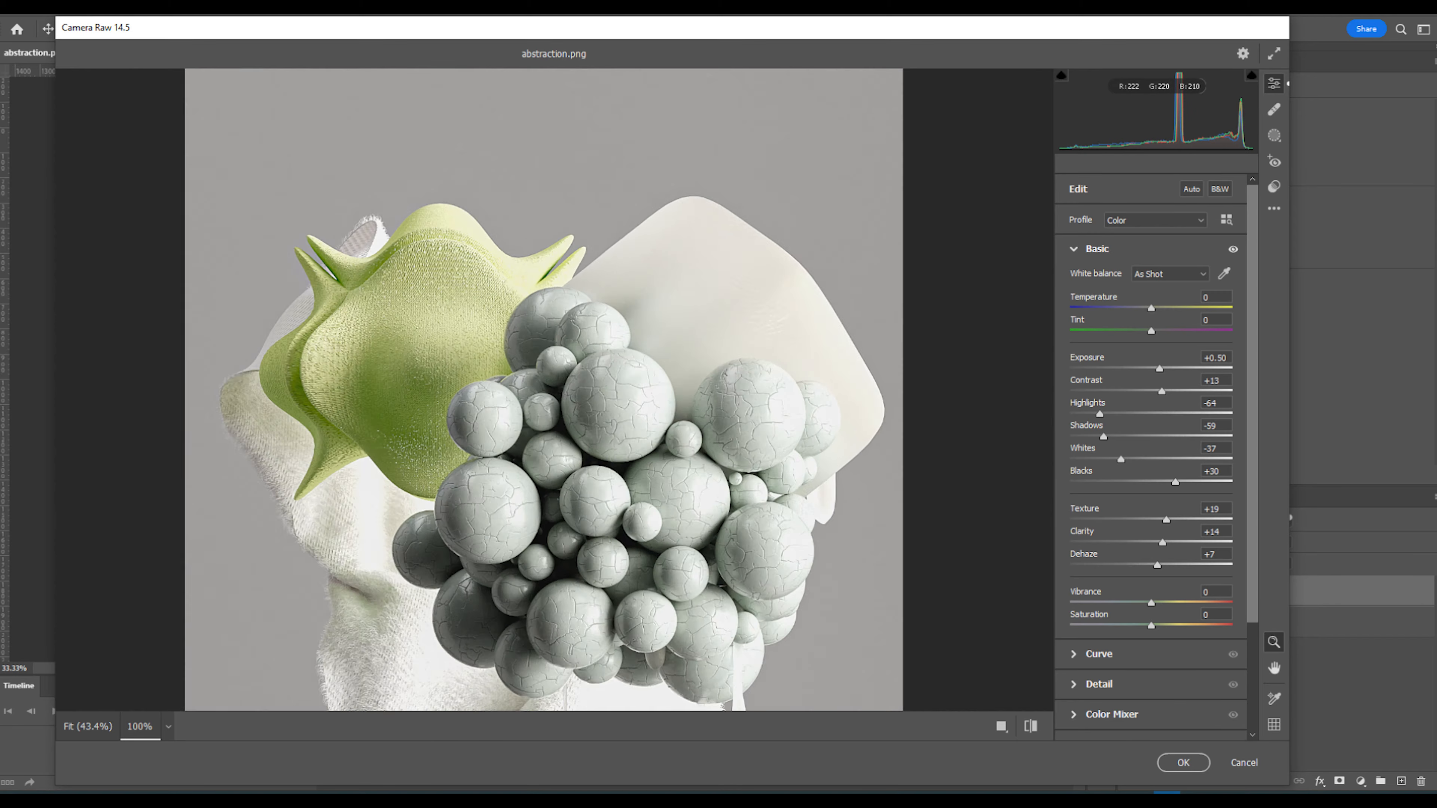
{"action": "mouse_move", "coordinate": [1162, 392]}
{"action": "left_mouse_down"}
{"action": "mouse_move", "coordinate": [1136, 391]}
{"action": "mouse_move", "coordinate": [1160, 392]}
{"action": "mouse_move", "coordinate": [1159, 369]}
{"action": "left_mouse_up"}
{"action": "left_click", "coordinate": [1183, 762]}
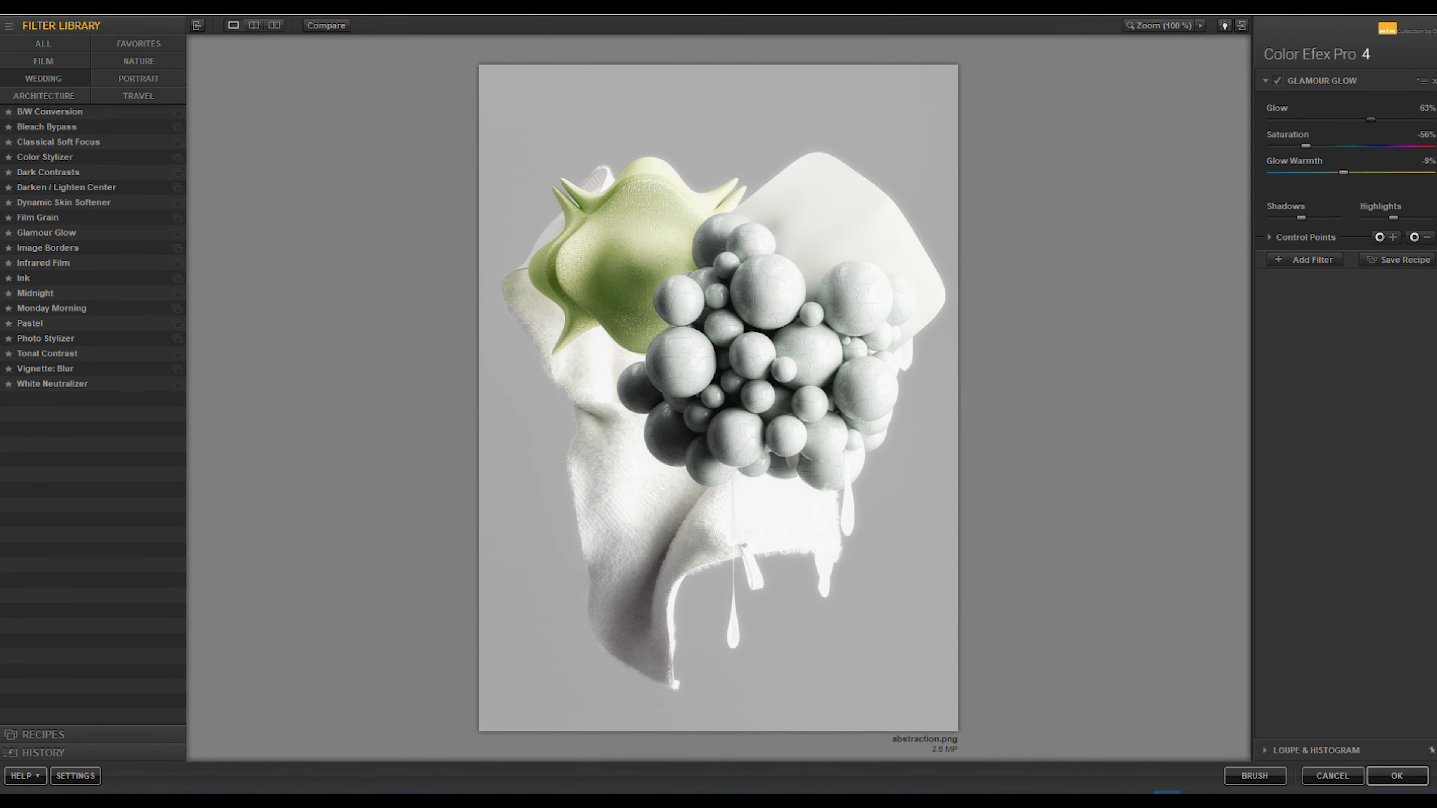
Step: Apply the Color Efex Pro 4 Glamour Glow filter with a stronger glow and lower its layer's opacity to 79%
{"action": "mouse_move", "coordinate": [1371, 119]}
{"action": "left_mouse_down"}
{"action": "mouse_move", "coordinate": [1315, 119]}
{"action": "mouse_move", "coordinate": [1390, 119]}
{"action": "left_mouse_up"}
{"action": "left_click", "coordinate": [1398, 776]}
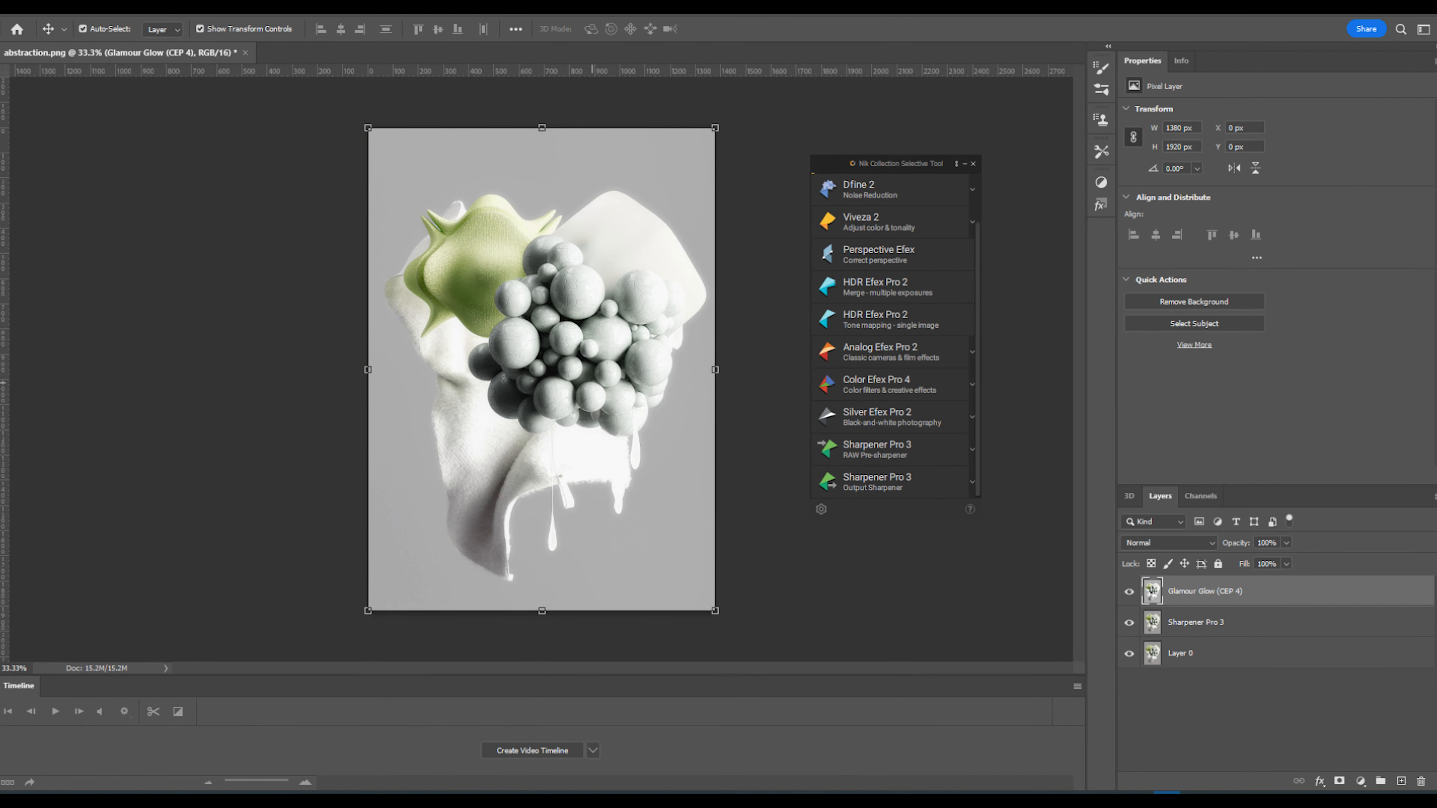
{"action": "left_click", "coordinate": [1286, 564]}
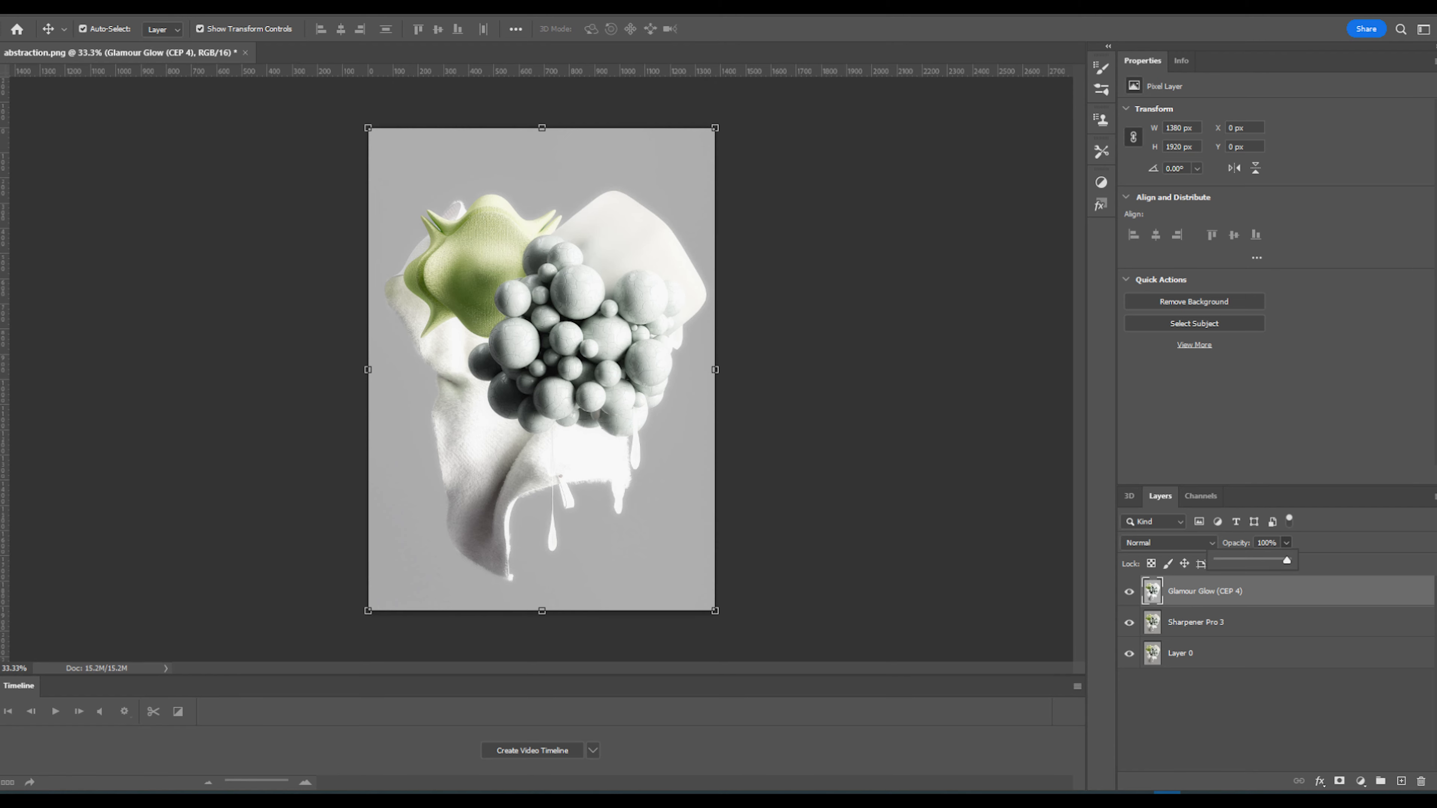
{"action": "left_click", "coordinate": [1286, 543]}
{"action": "key", "text": "ctrl+plus"}
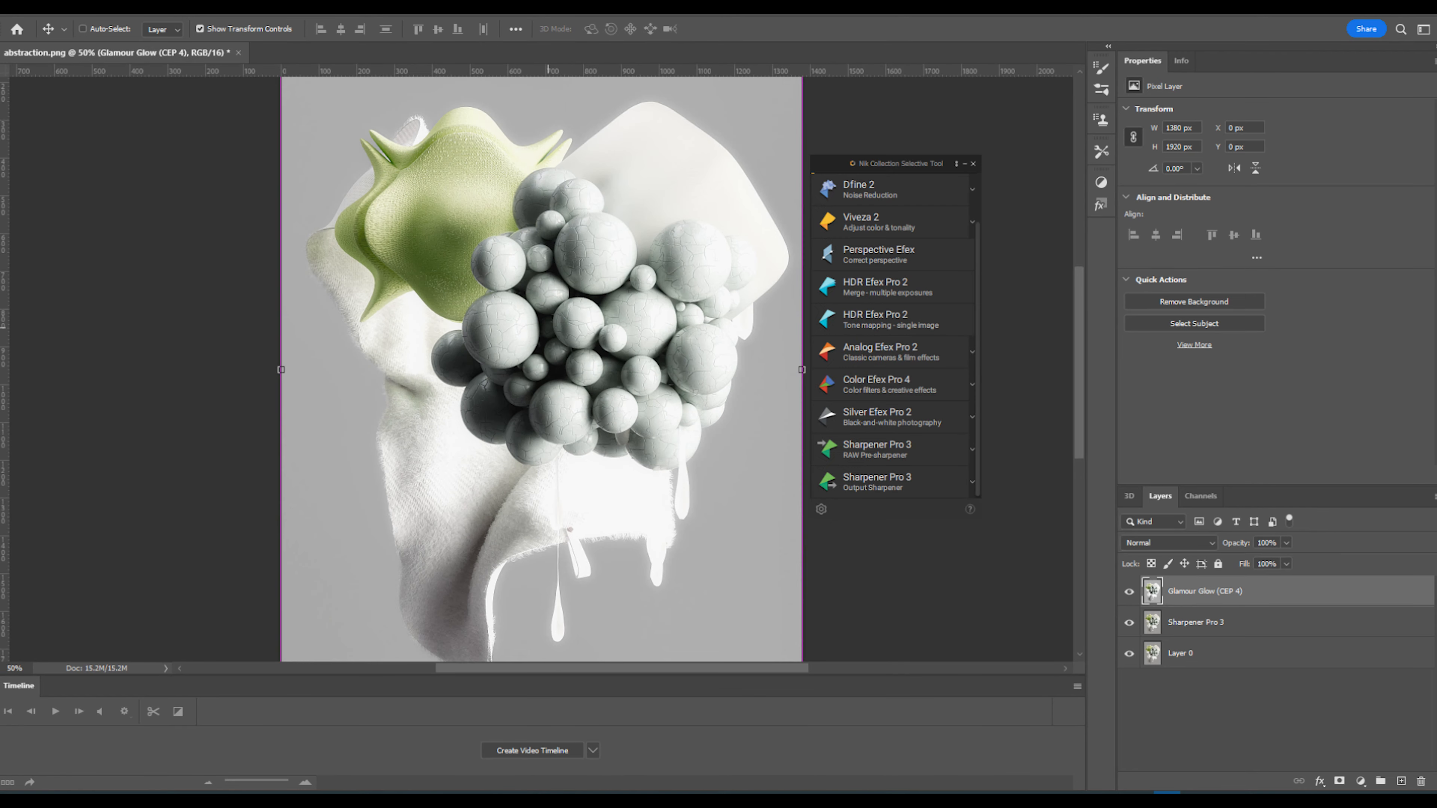
{"action": "scroll", "coordinate": [604, 376], "scroll_direction": "up", "scroll_amount": 4}
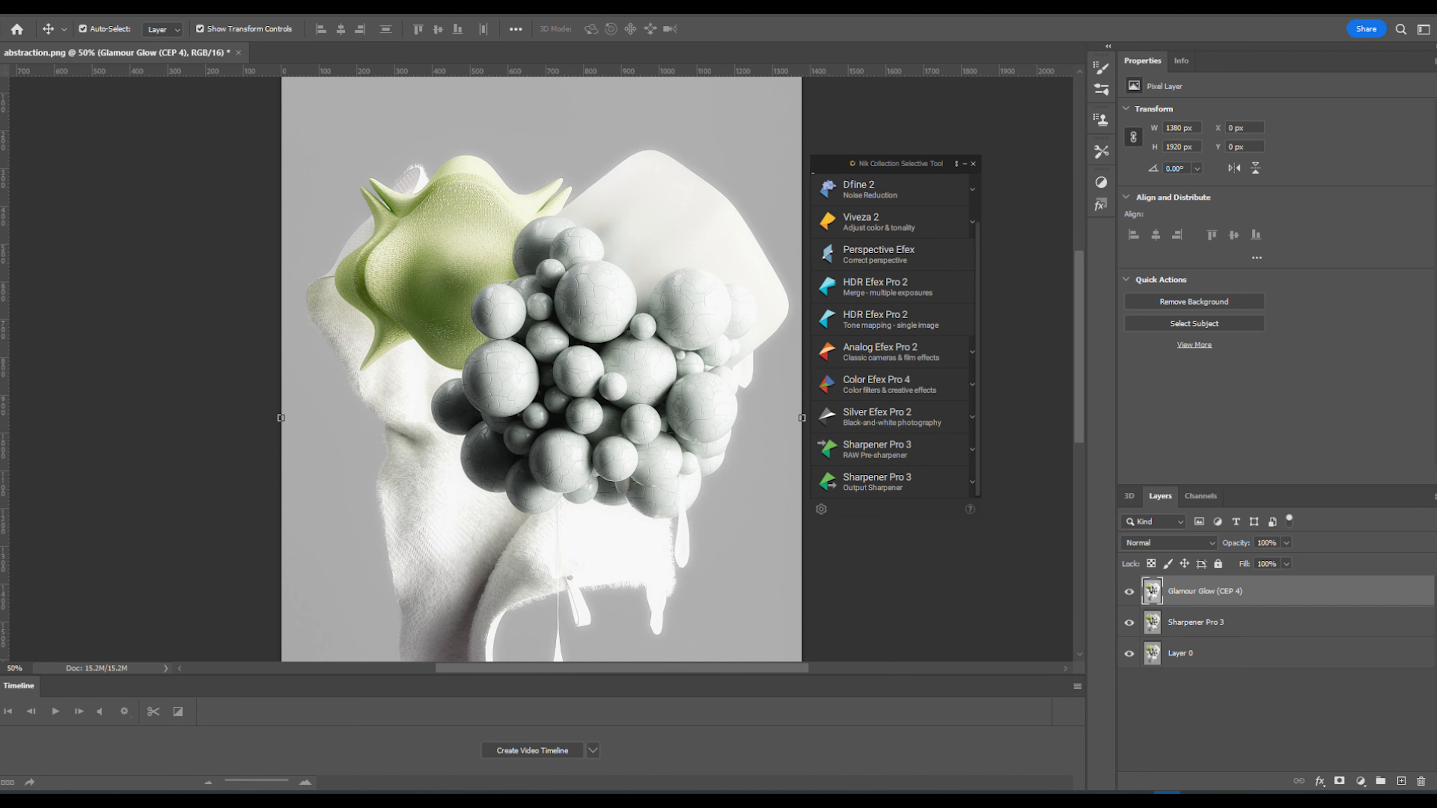
{"action": "left_click", "coordinate": [1286, 564]}
{"action": "mouse_move", "coordinate": [1287, 560]}
{"action": "left_mouse_down"}
{"action": "mouse_move", "coordinate": [1238, 560]}
{"action": "mouse_move", "coordinate": [1267, 561]}
{"action": "left_mouse_up"}
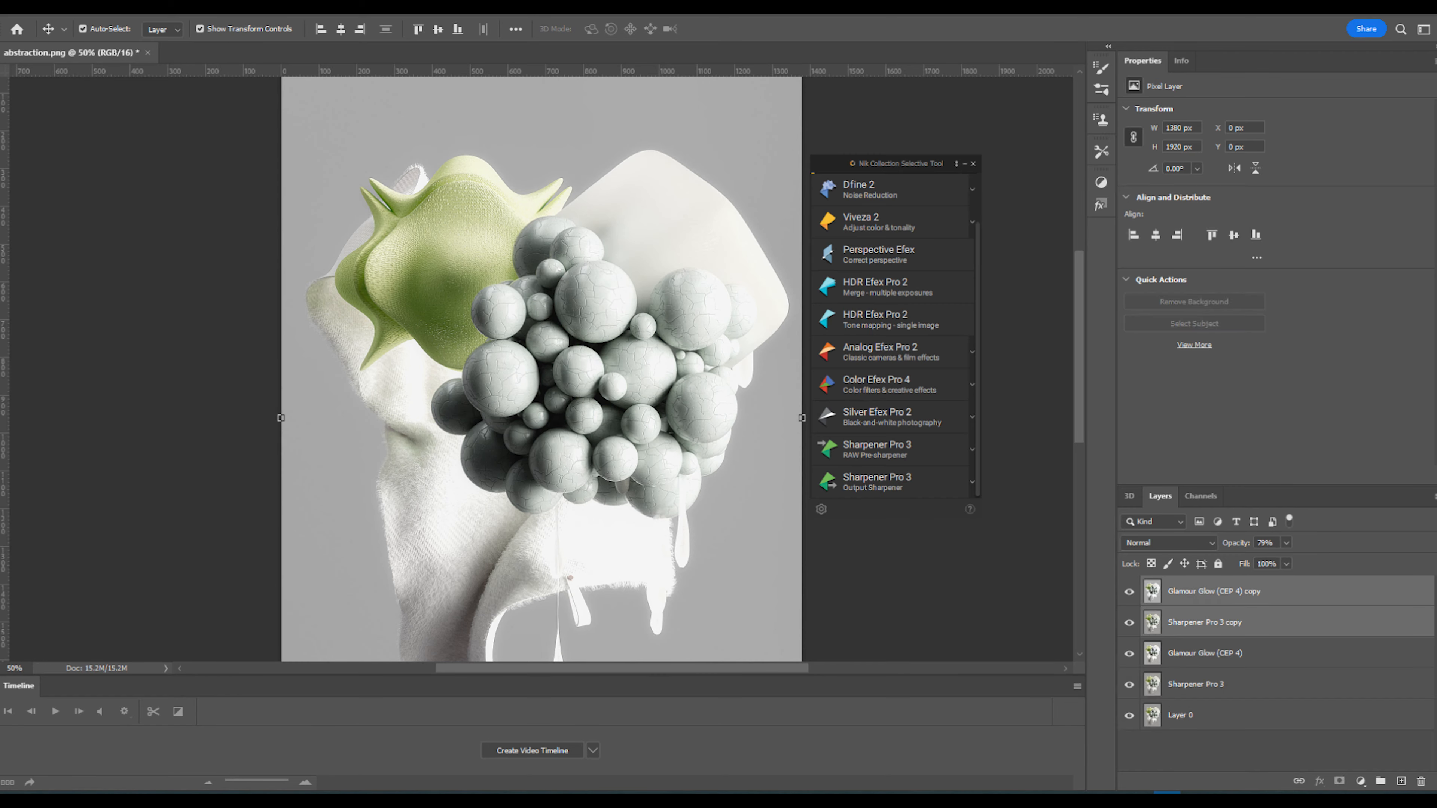
Step: Merge duplicates of the Glamour Glow and Sharpener Pro 3 layers into a single top layer
{"action": "right_click", "coordinate": [1267, 627]}
{"action": "left_click", "coordinate": [1251, 599]}
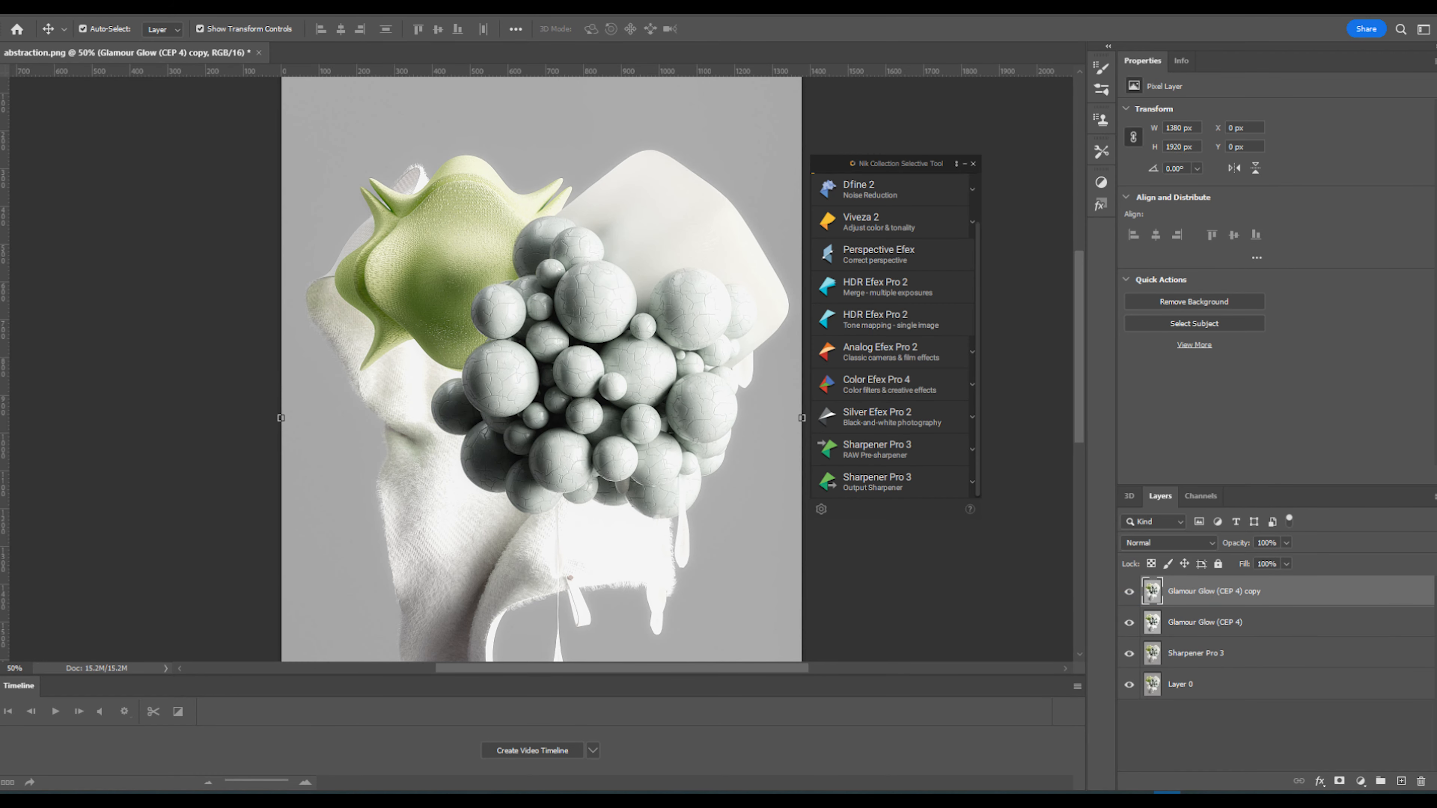
Step: Apply a Curves adjustment to the top layer, lifting shadows from input 62 to output 79 and pulling the upper tones slightly down
{"action": "left_click", "coordinate": [79, 7]}
{"action": "mouse_move", "coordinate": [107, 45]}
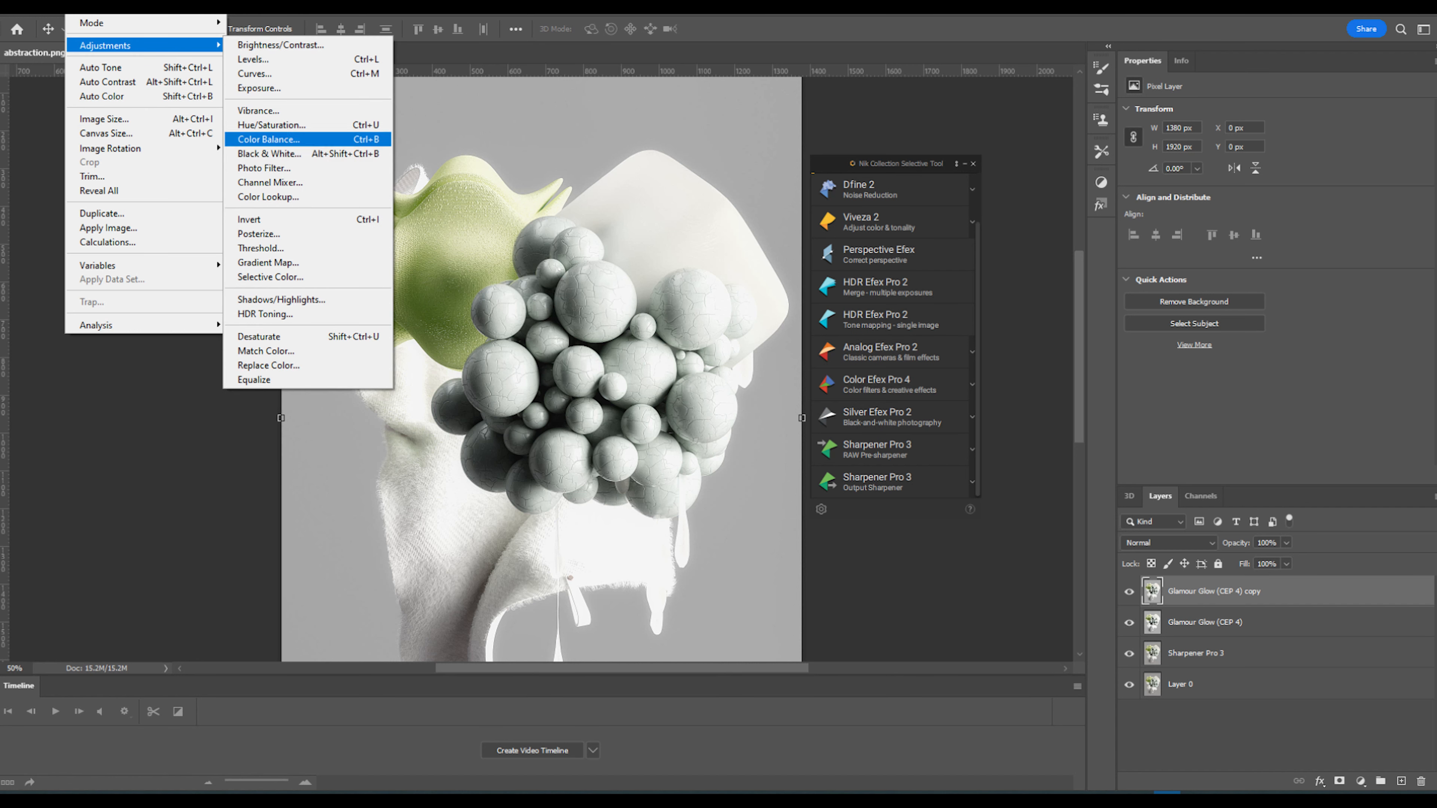
{"action": "left_click", "coordinate": [254, 73]}
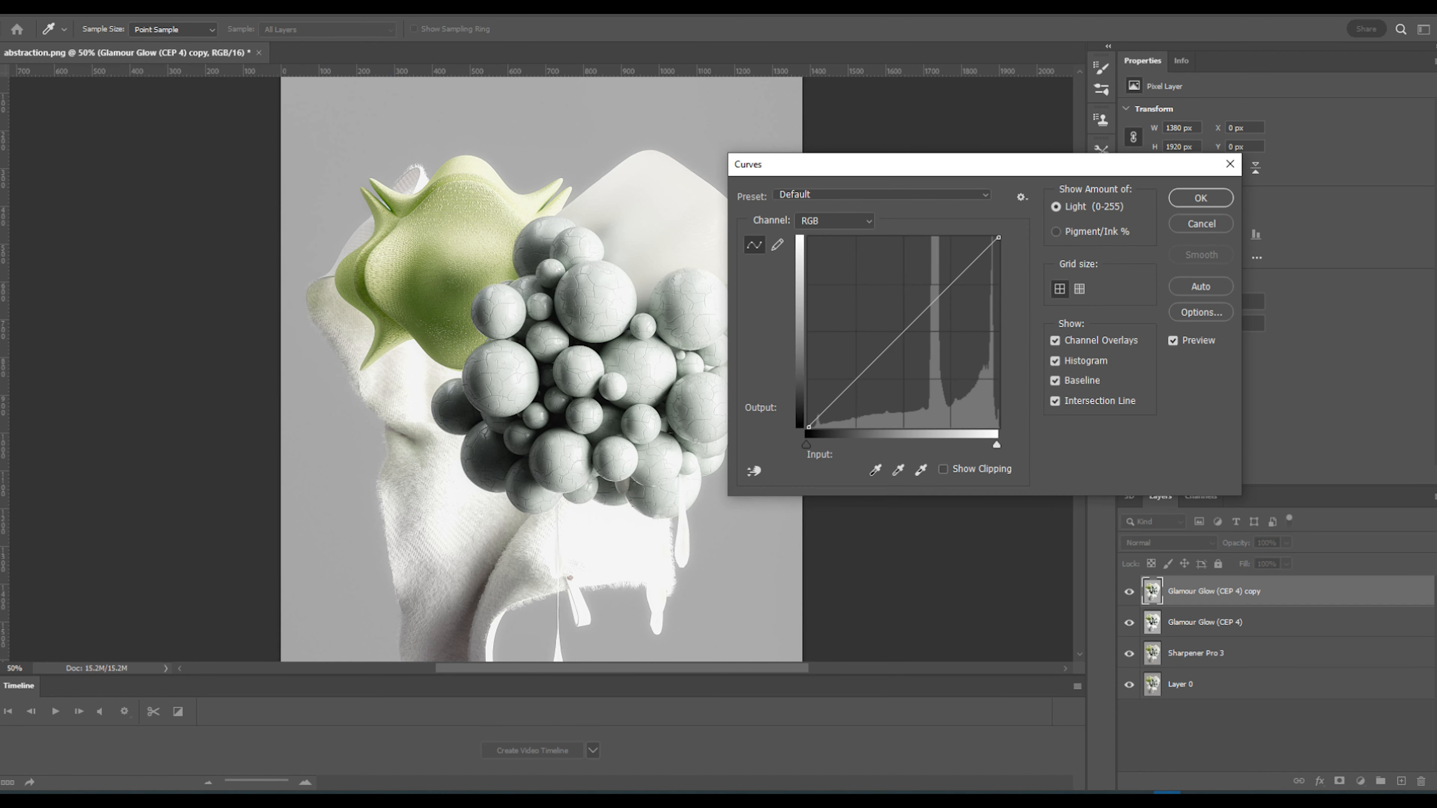
{"action": "left_click_drag", "start_coordinate": [862, 374], "coordinate": [857, 371]}
{"action": "left_click_drag", "start_coordinate": [939, 294], "coordinate": [942, 305]}
{"action": "left_click_drag", "start_coordinate": [857, 371], "coordinate": [855, 368]}
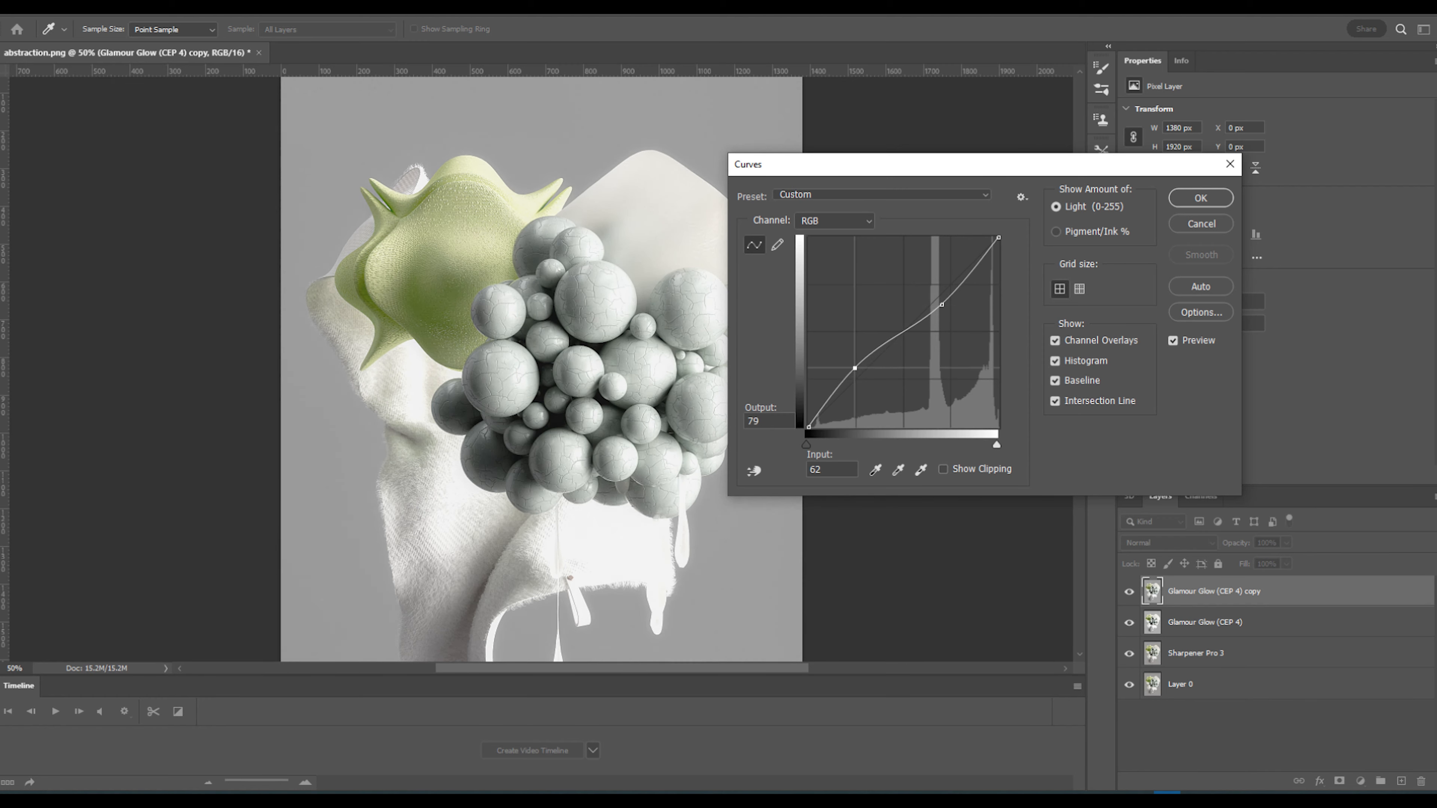
{"action": "left_click", "coordinate": [1200, 198]}
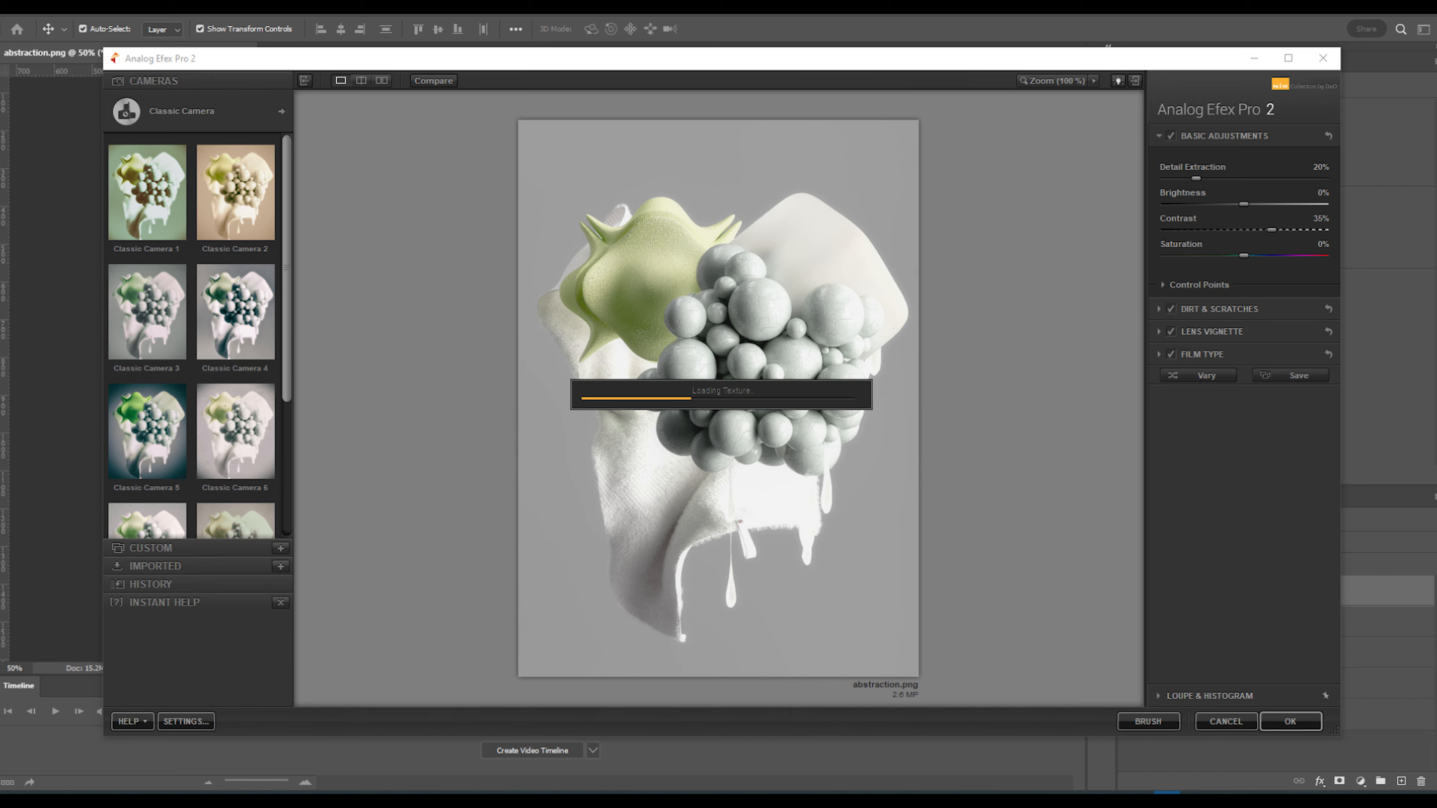
{"action": "scroll", "coordinate": [235, 466], "scroll_direction": "down", "scroll_amount": 3}
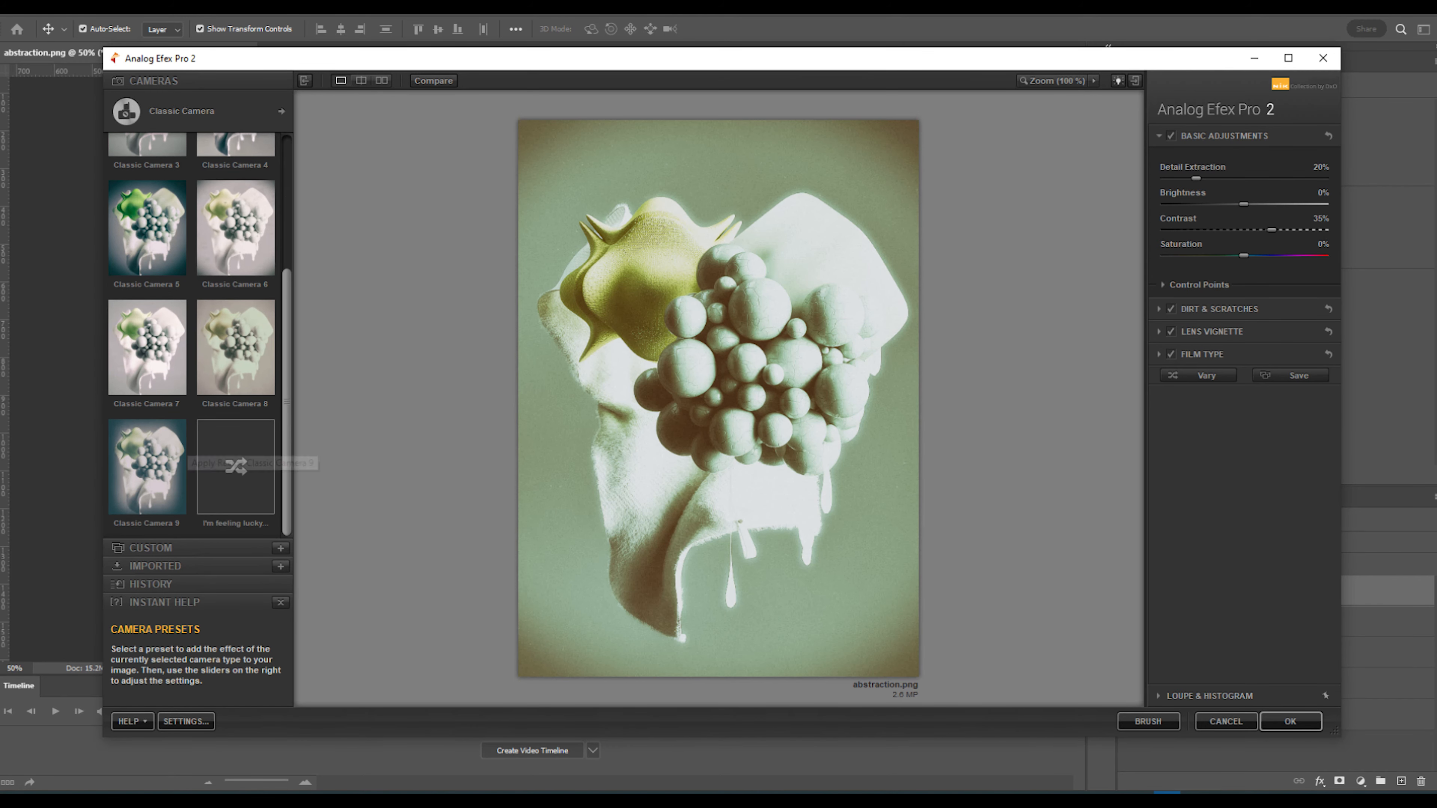
{"action": "left_click", "coordinate": [235, 466]}
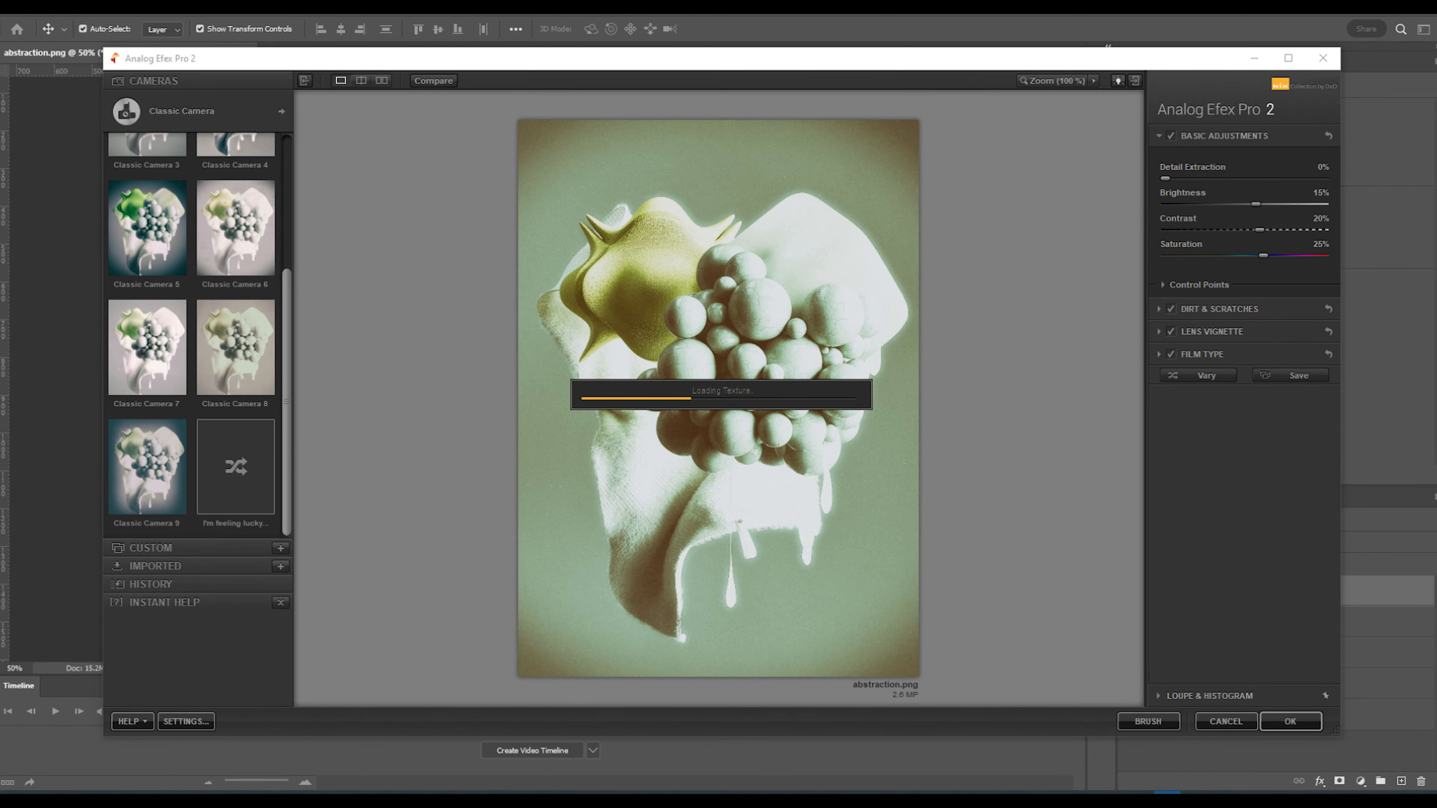
{"action": "left_click", "coordinate": [160, 411]}
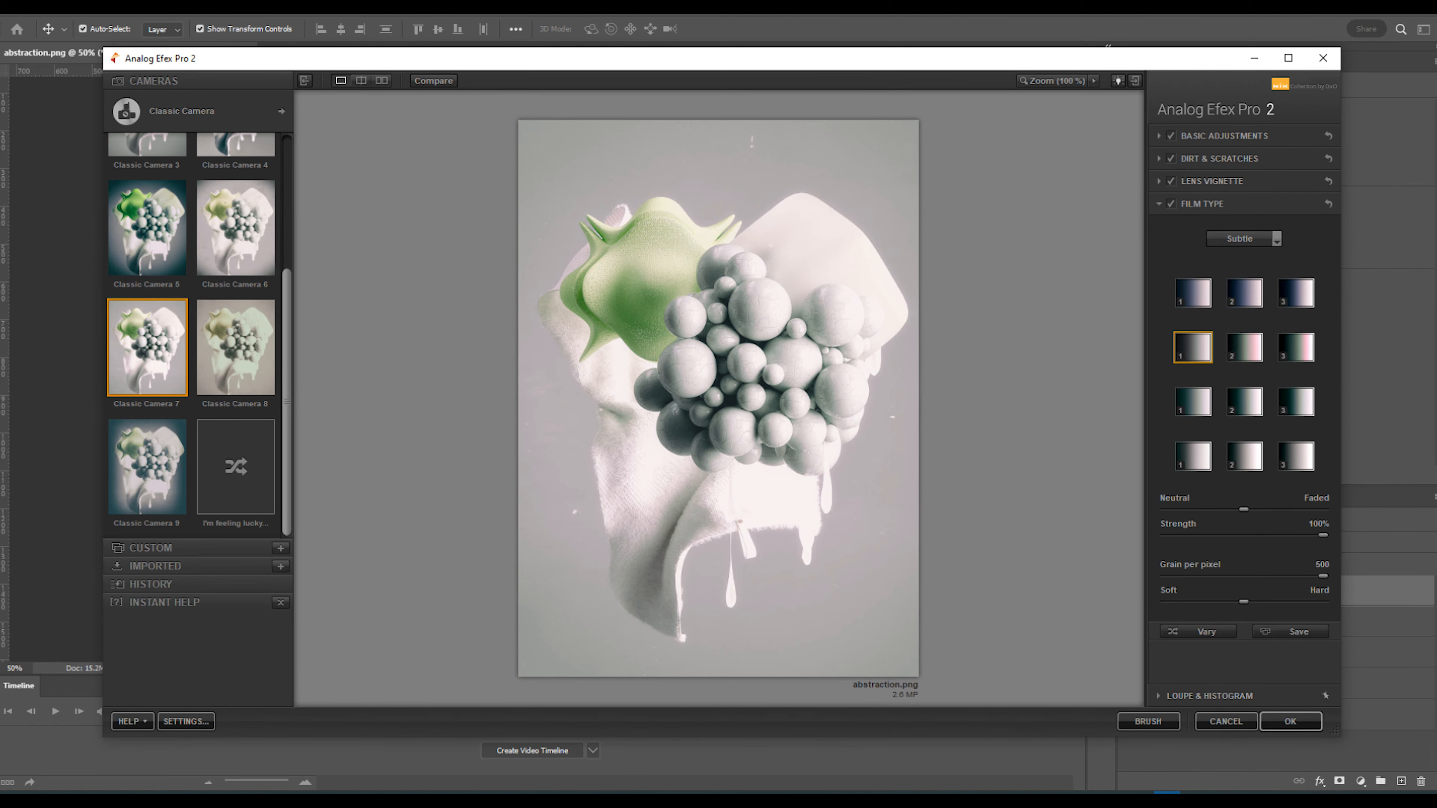
{"action": "left_click", "coordinate": [281, 110]}
{"action": "left_click", "coordinate": [1226, 723]}
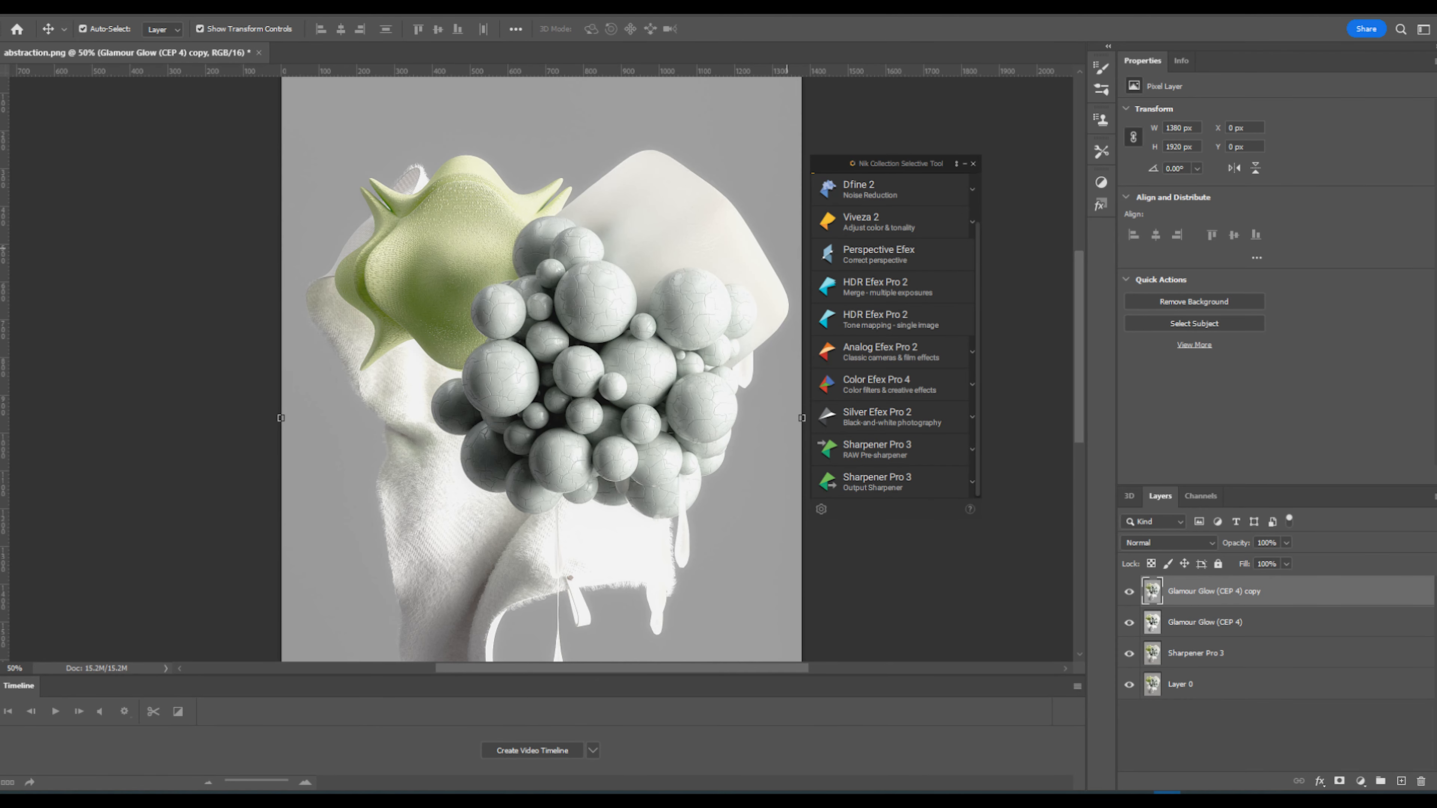
Step: Check the lower part of the image and reselect the Glamour Glow (CEP 4) copy layer
{"action": "scroll", "coordinate": [542, 368], "scroll_direction": "down", "scroll_amount": 5}
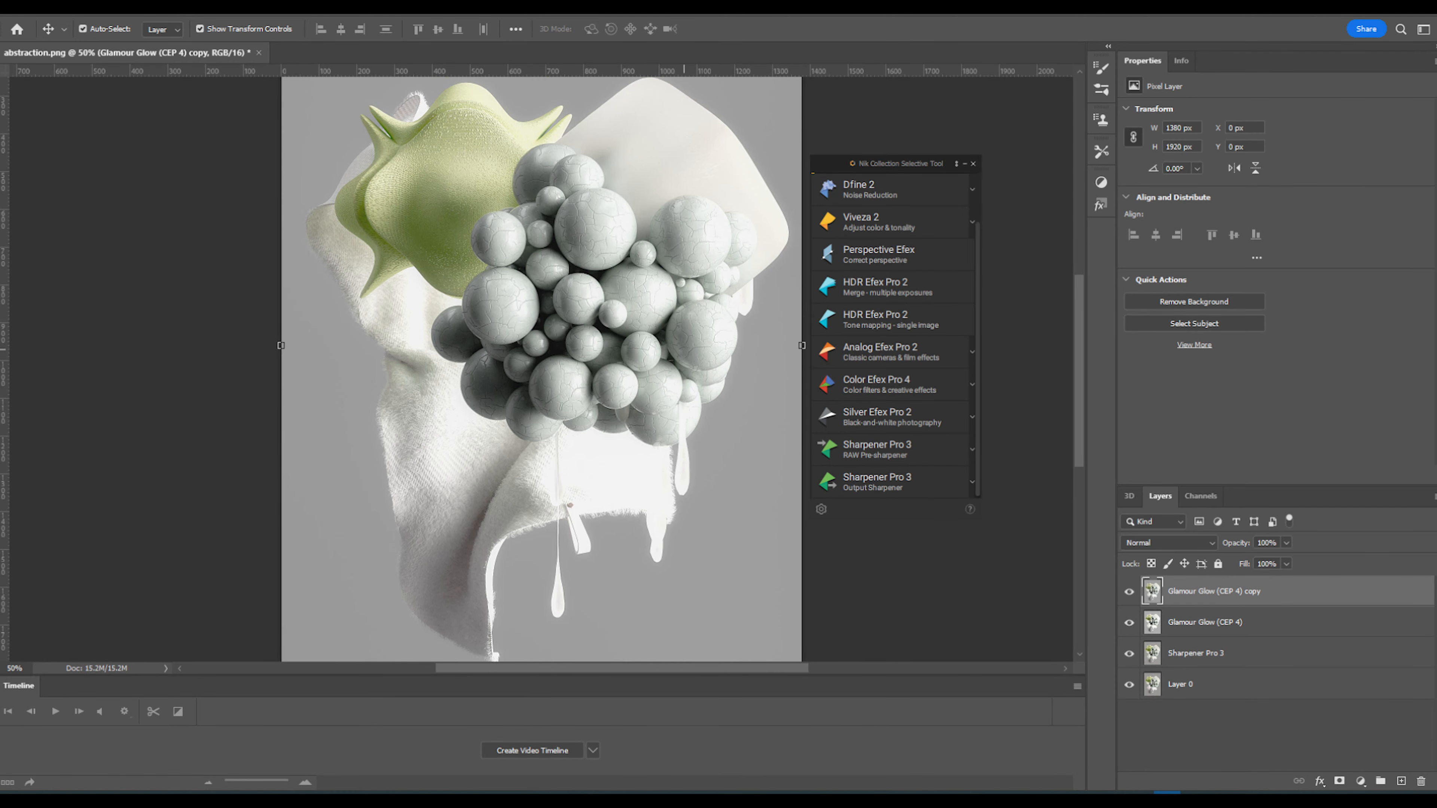
{"action": "scroll", "coordinate": [542, 368], "scroll_direction": "up", "scroll_amount": 2}
{"action": "left_click", "coordinate": [1021, 376]}
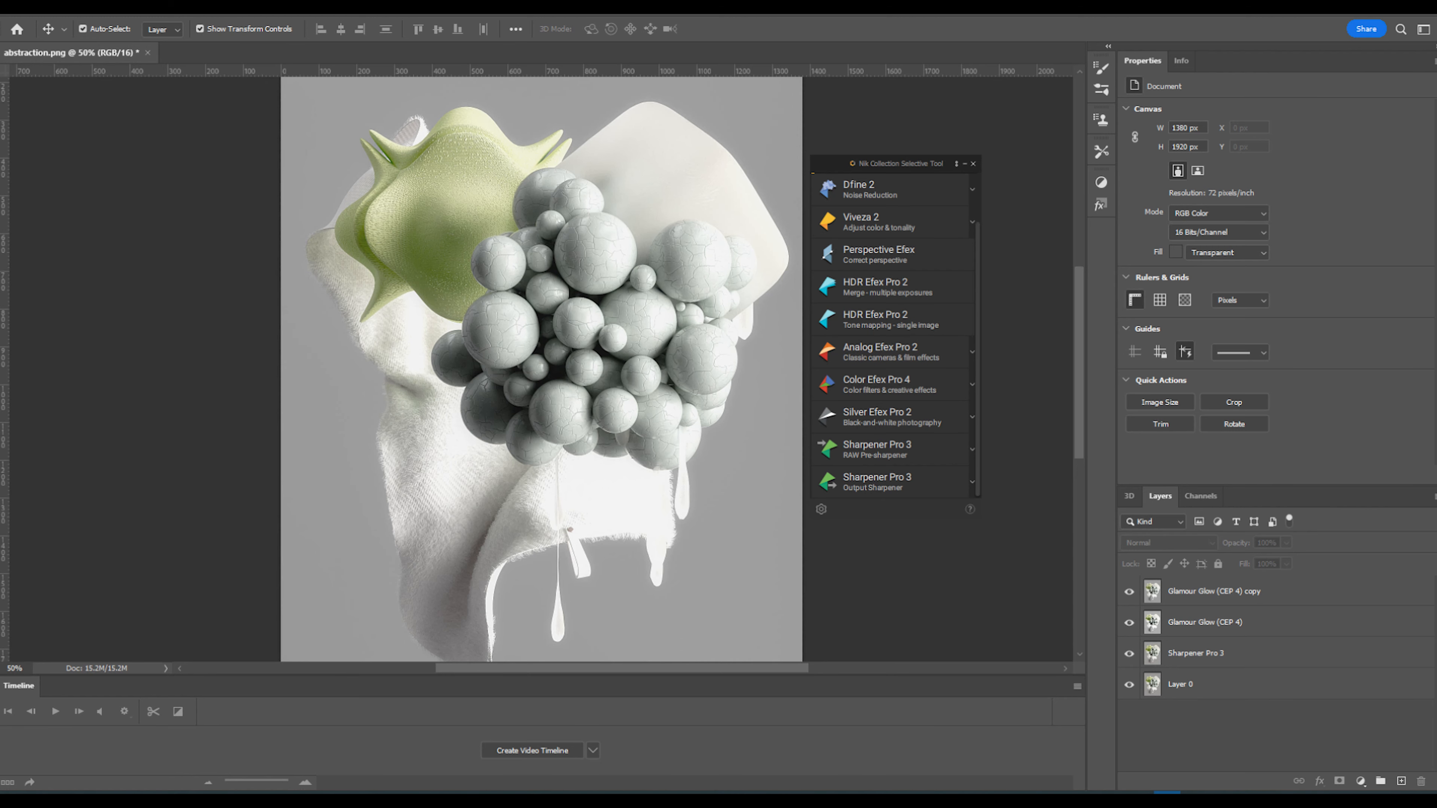
{"action": "left_click", "coordinate": [1215, 592]}
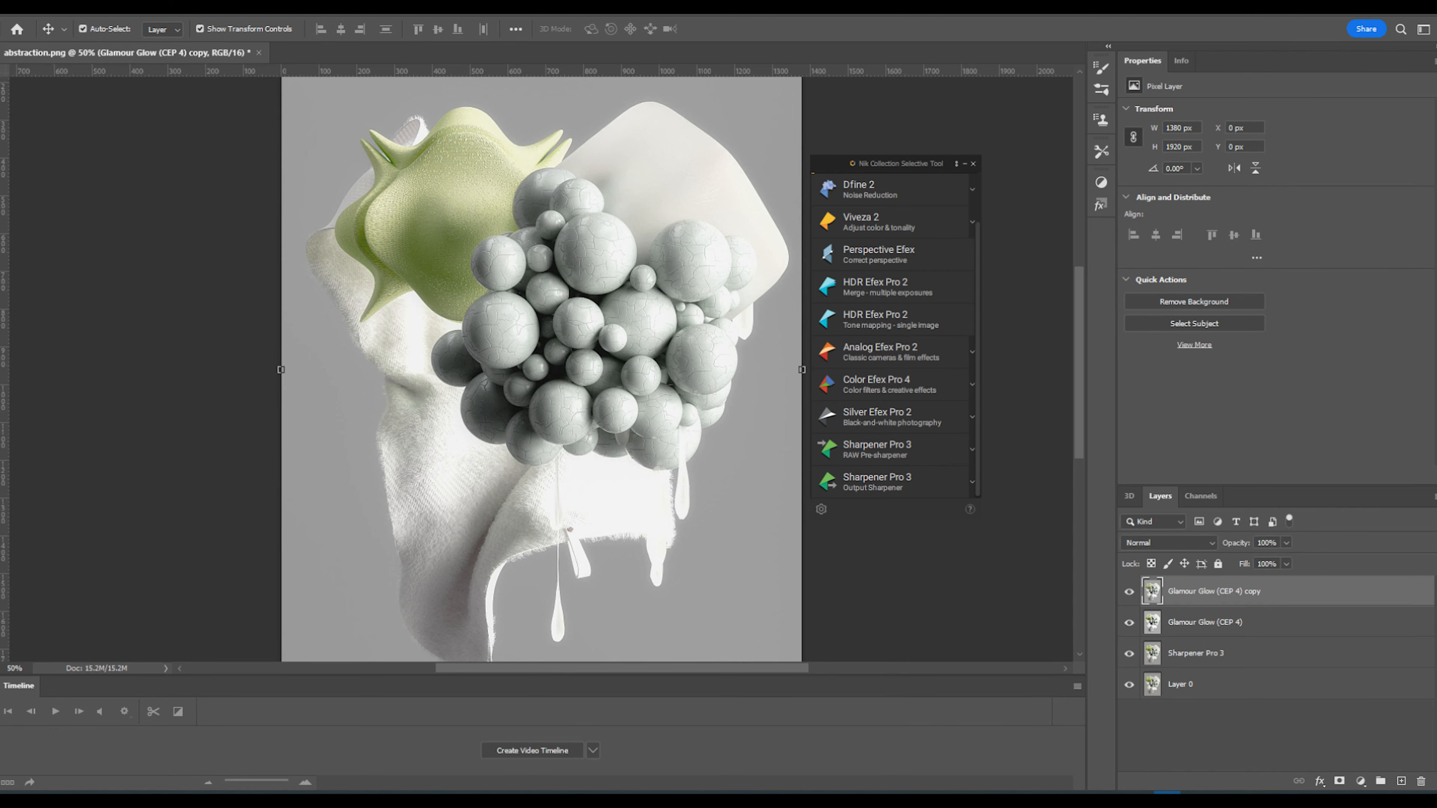